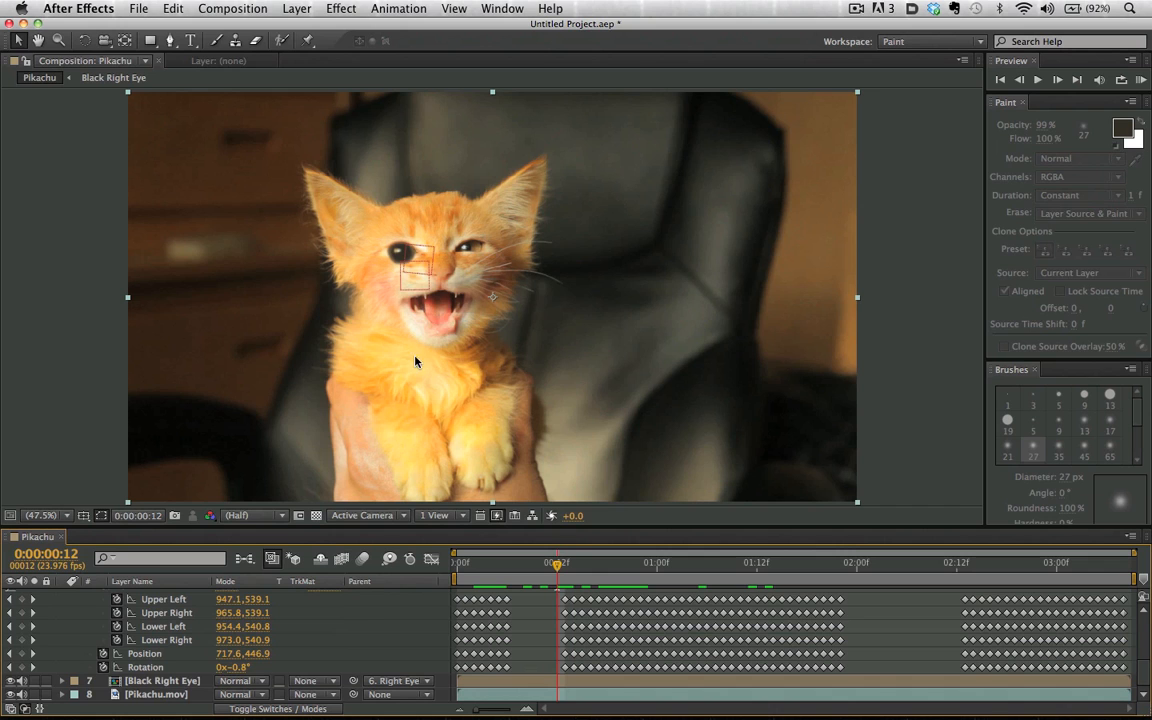
Switch to mocha Pro and create a new project from the Pikachu.mov clip, overwriting the existing Pikachu project file
mouse_move(500, 714)
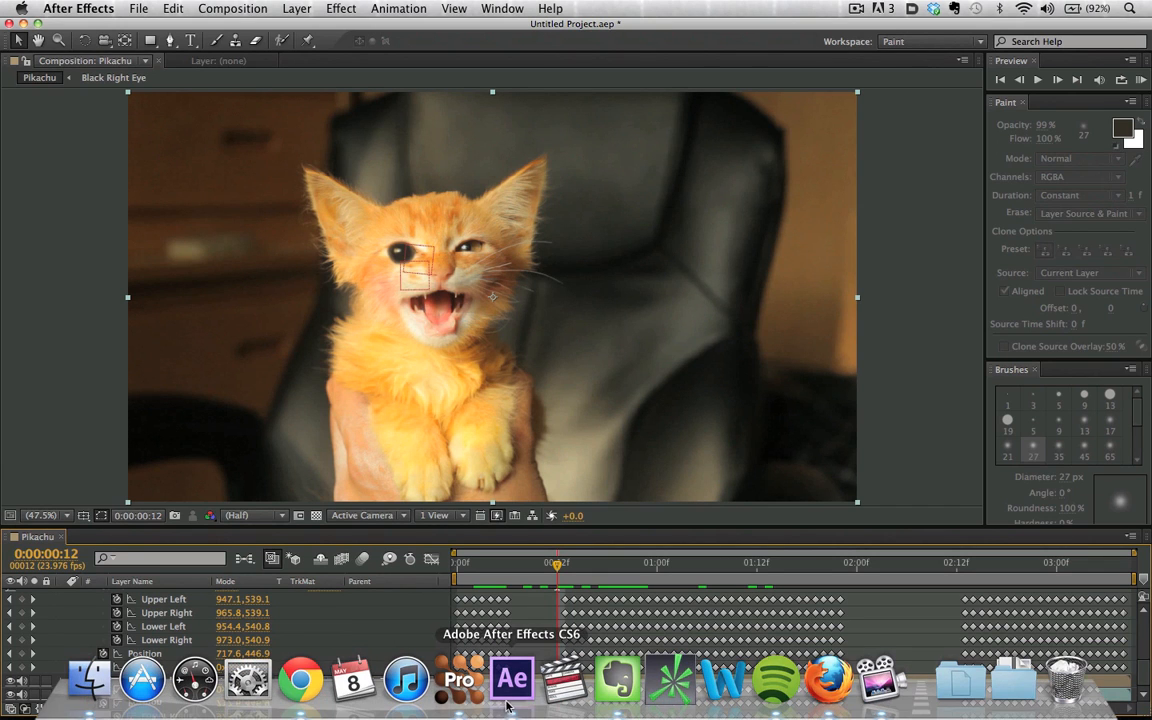
click(459, 684)
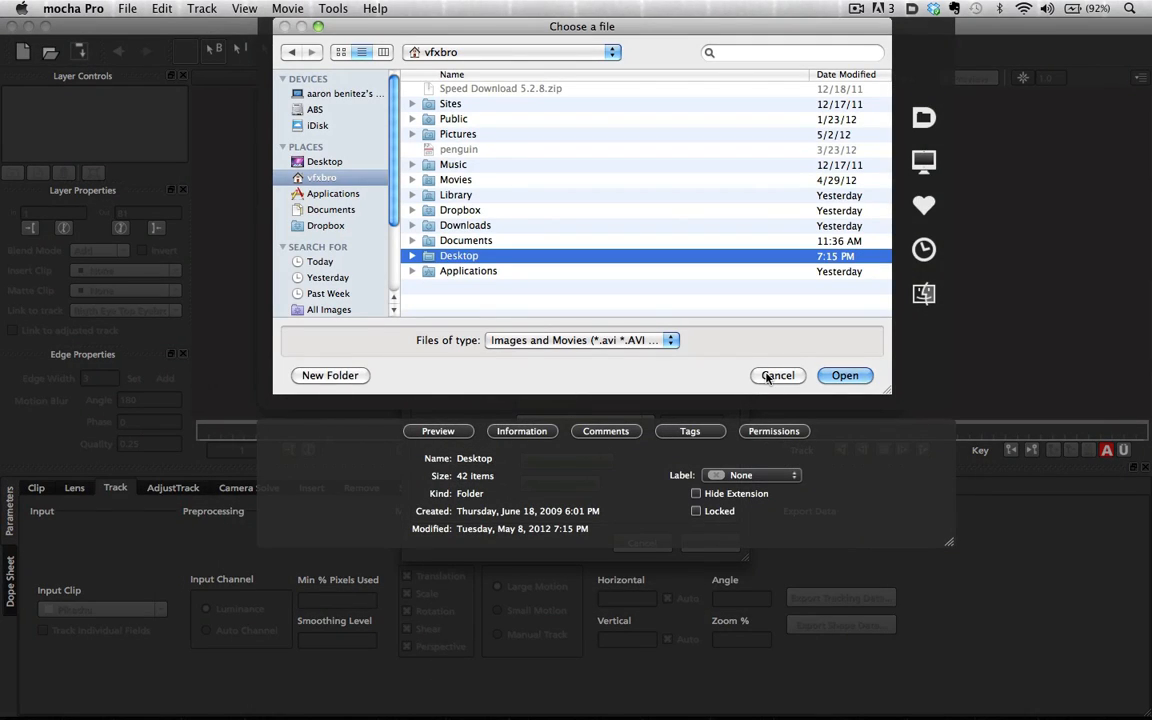
click(777, 375)
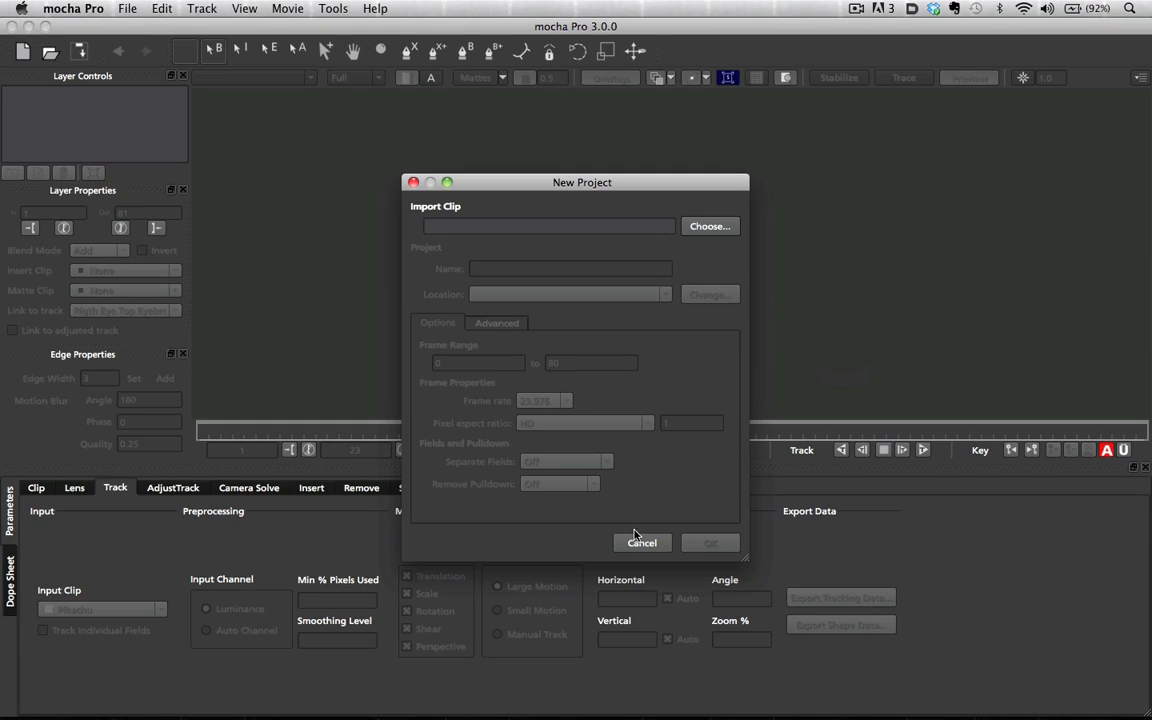
click(716, 231)
double_click(496, 107)
click(712, 545)
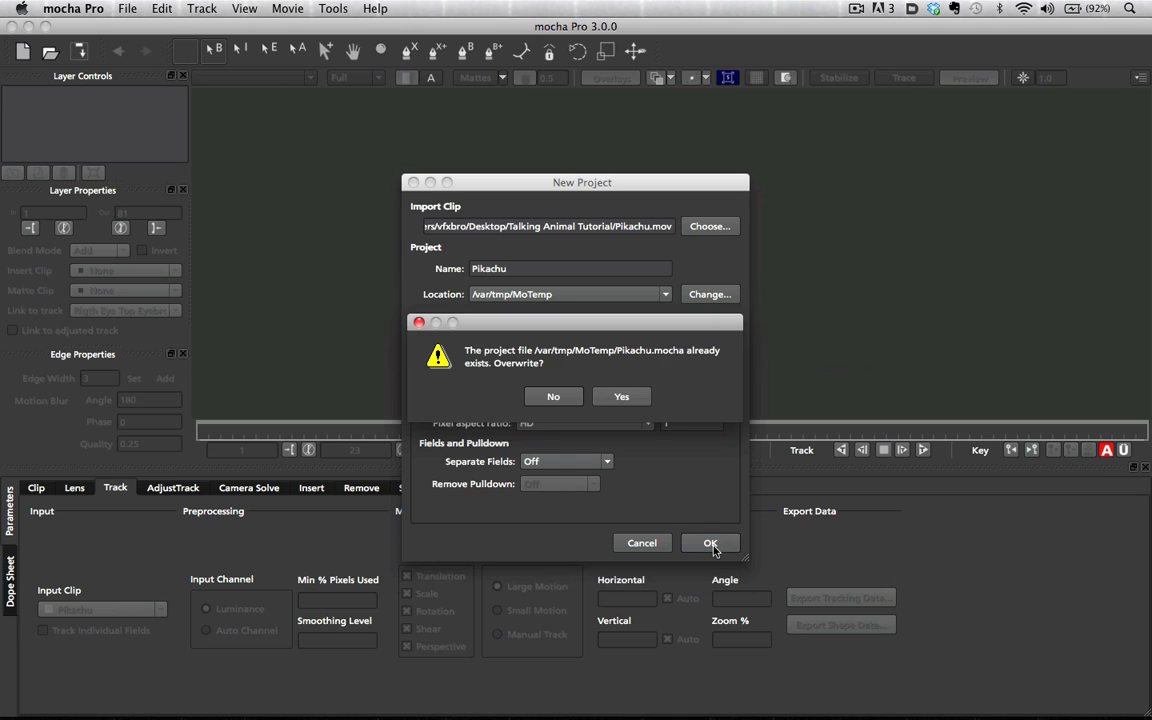
click(623, 398)
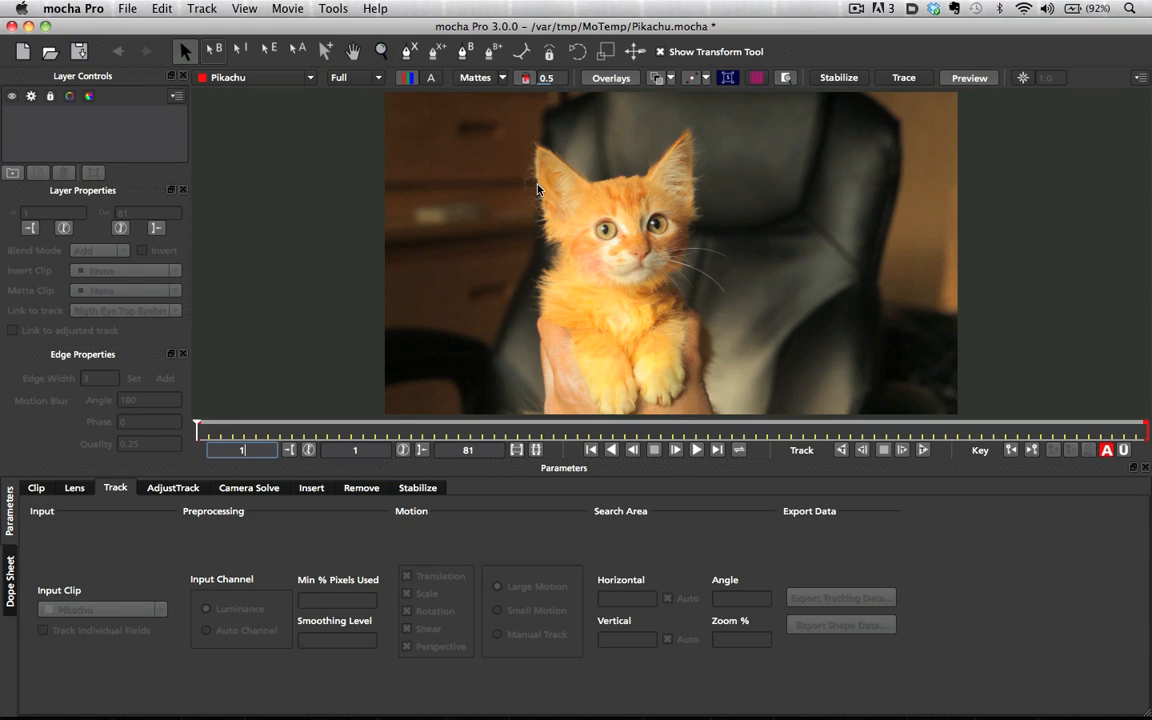
Draw a closed X-spline around the kitten's nose and upper muzzle on frame 1, following the upper lip line
click(381, 52)
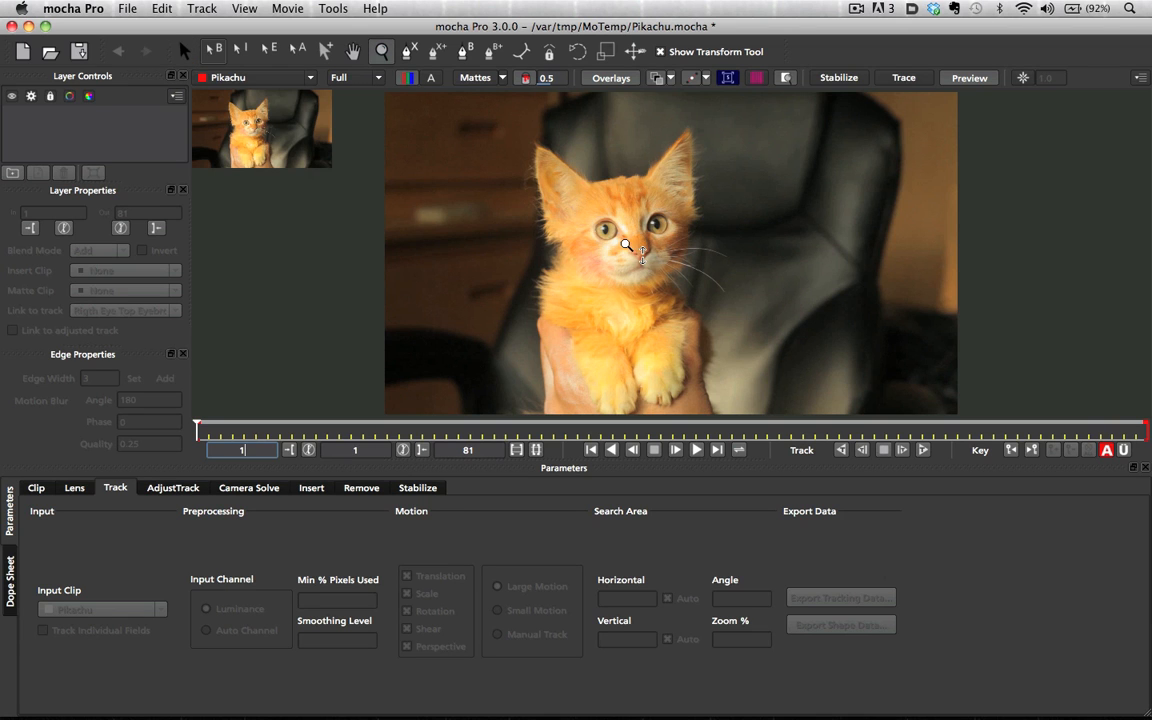
drag(626, 245, 649, 77)
drag(641, 249, 816, 6)
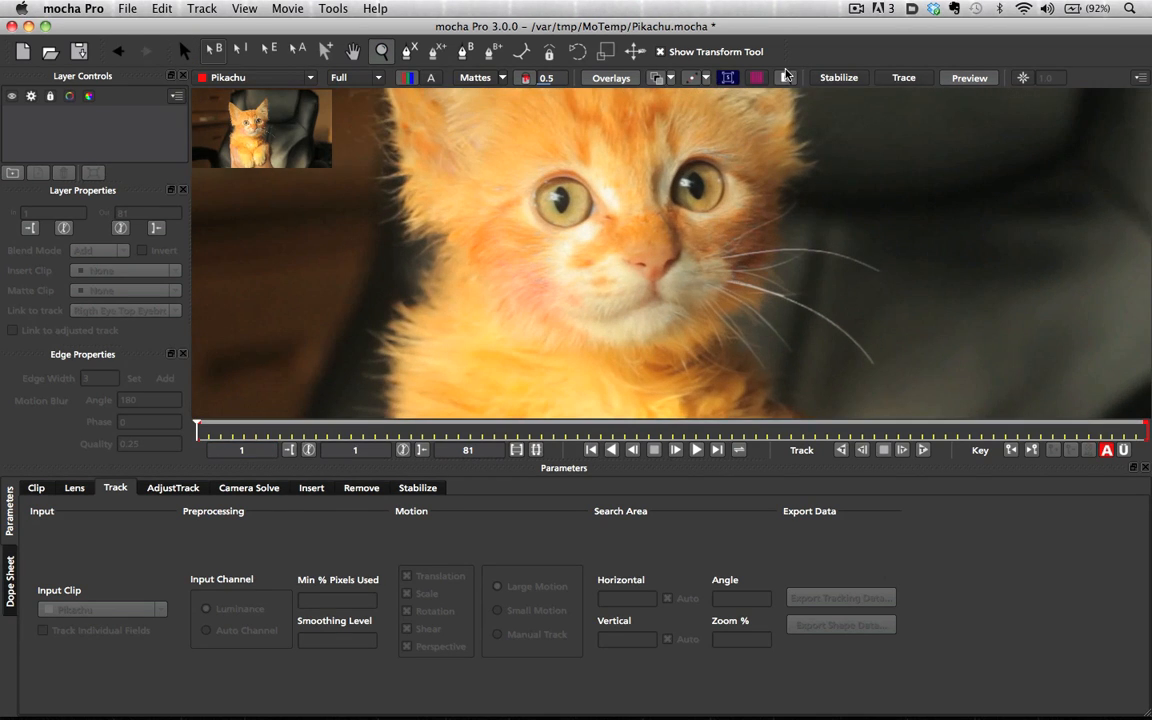
drag(686, 281, 704, 140)
click(409, 50)
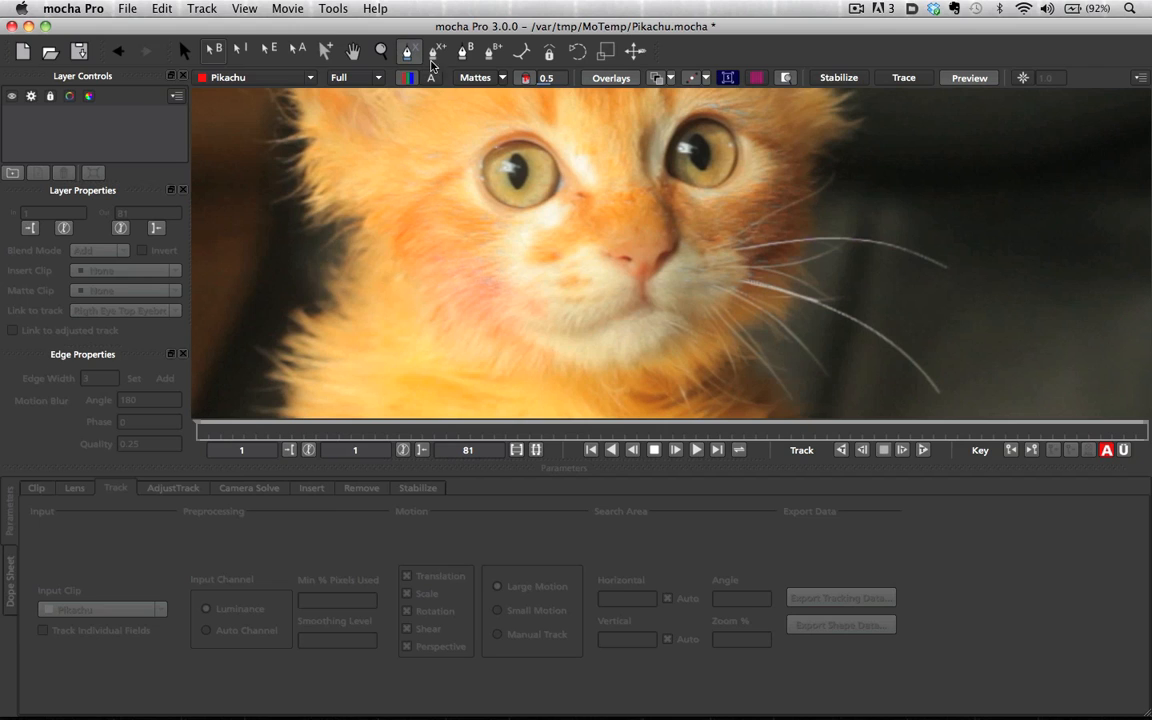
click(642, 292)
click(619, 306)
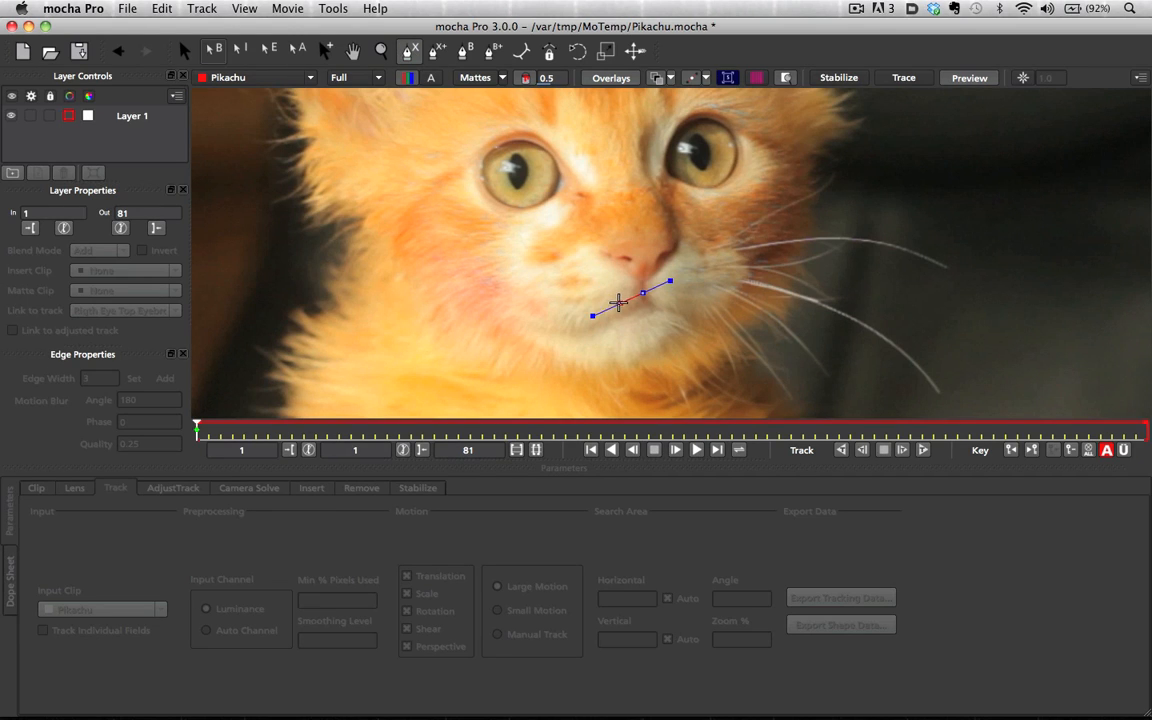
click(582, 320)
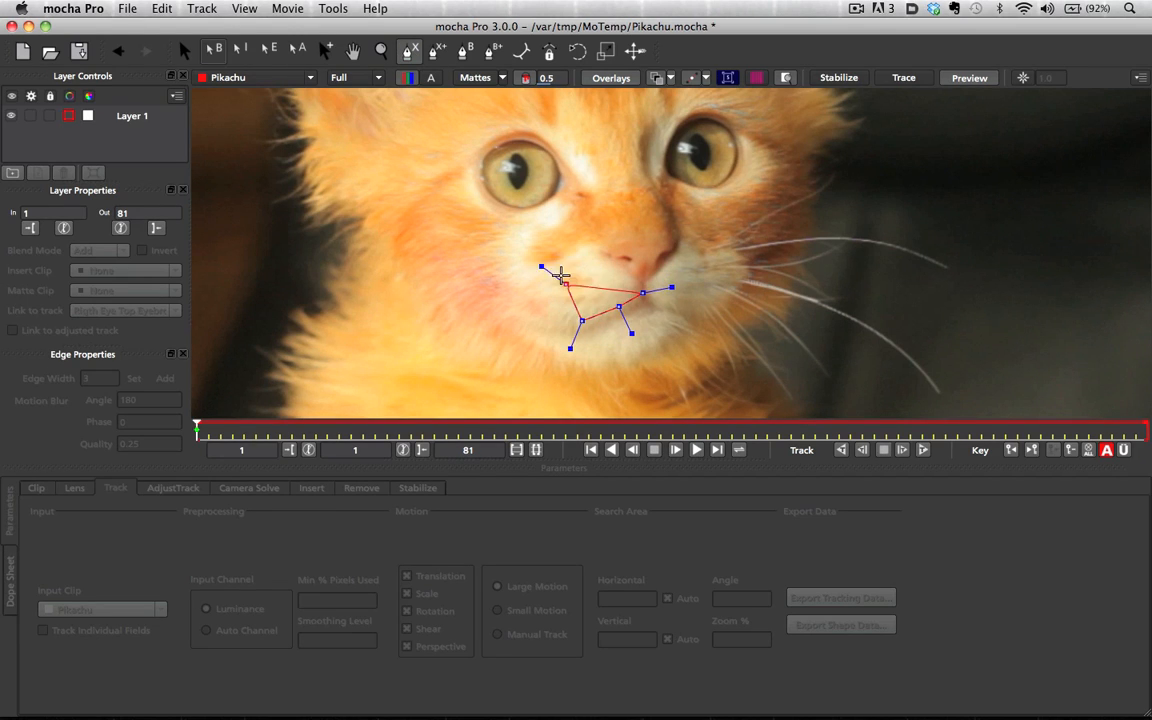
click(559, 262)
click(602, 242)
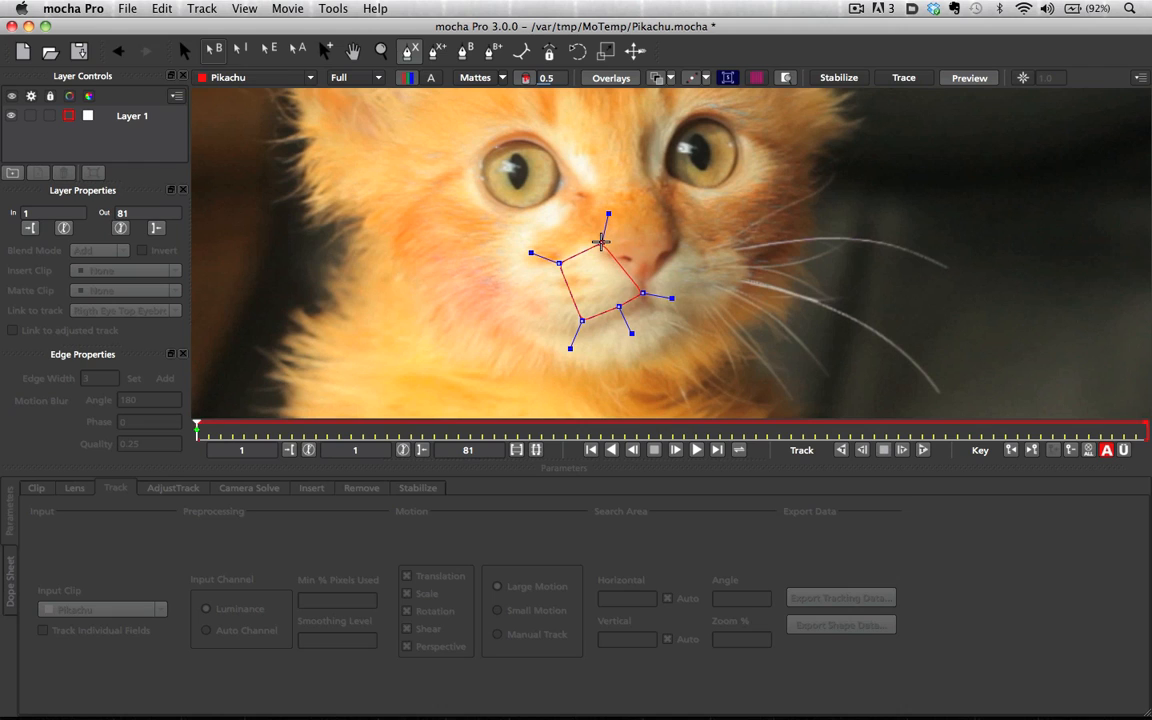
click(679, 240)
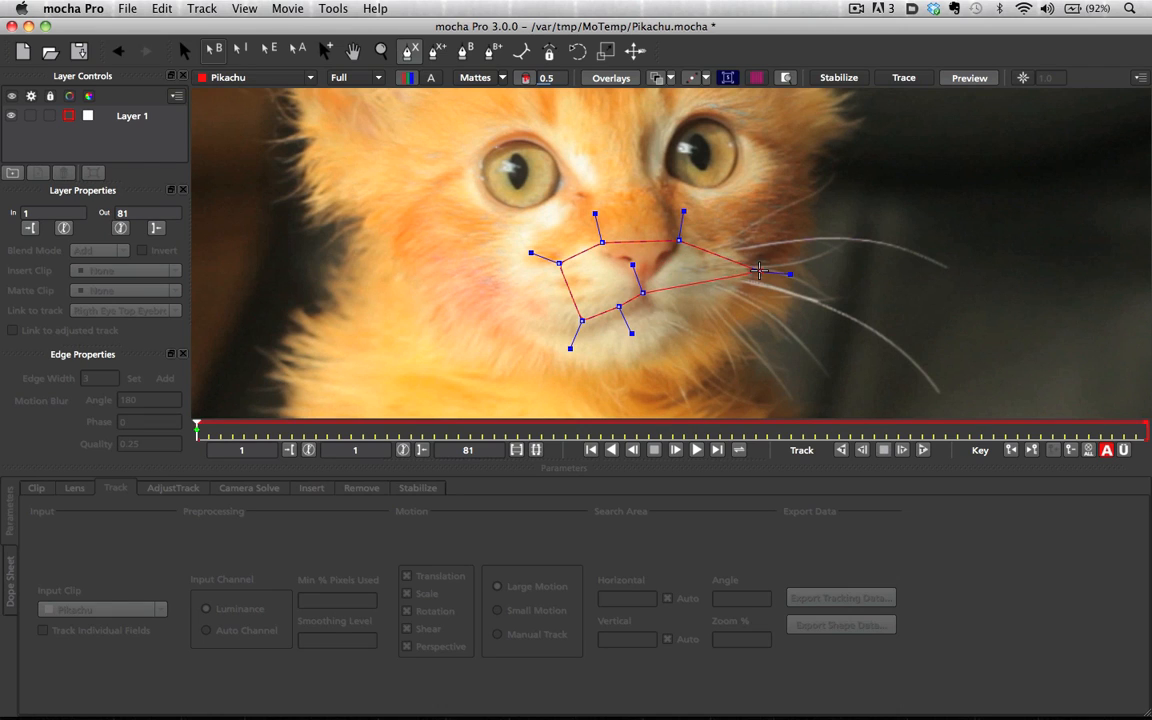
click(746, 273)
click(710, 323)
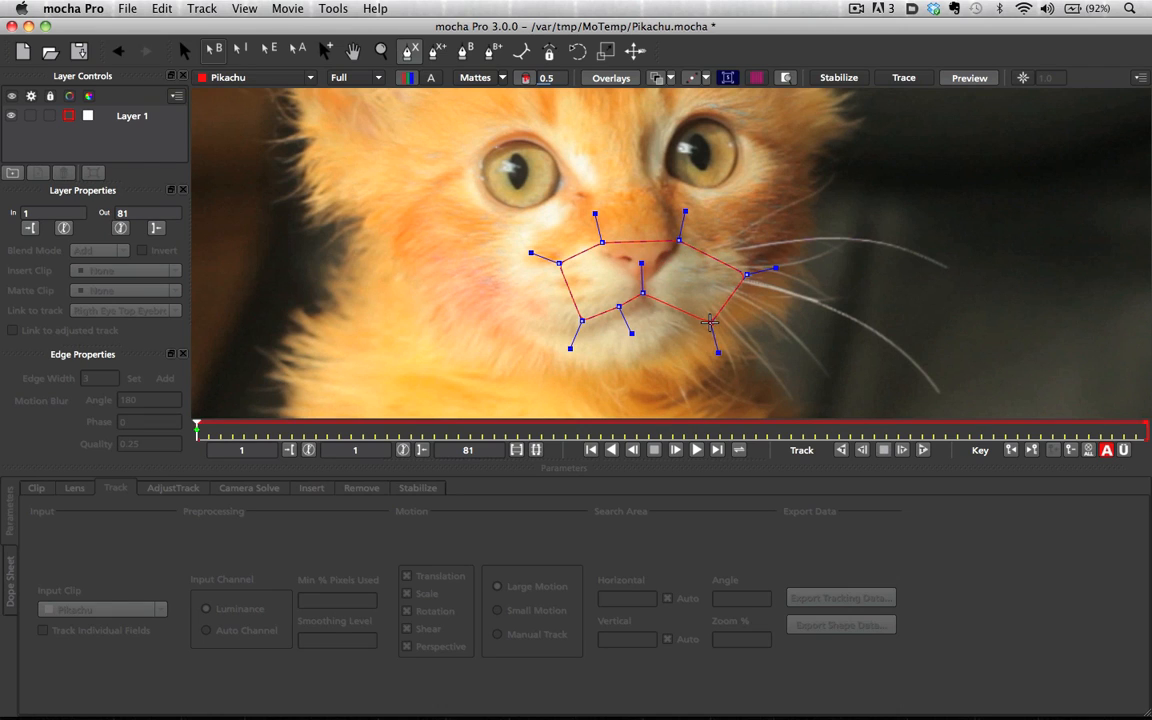
click(642, 292)
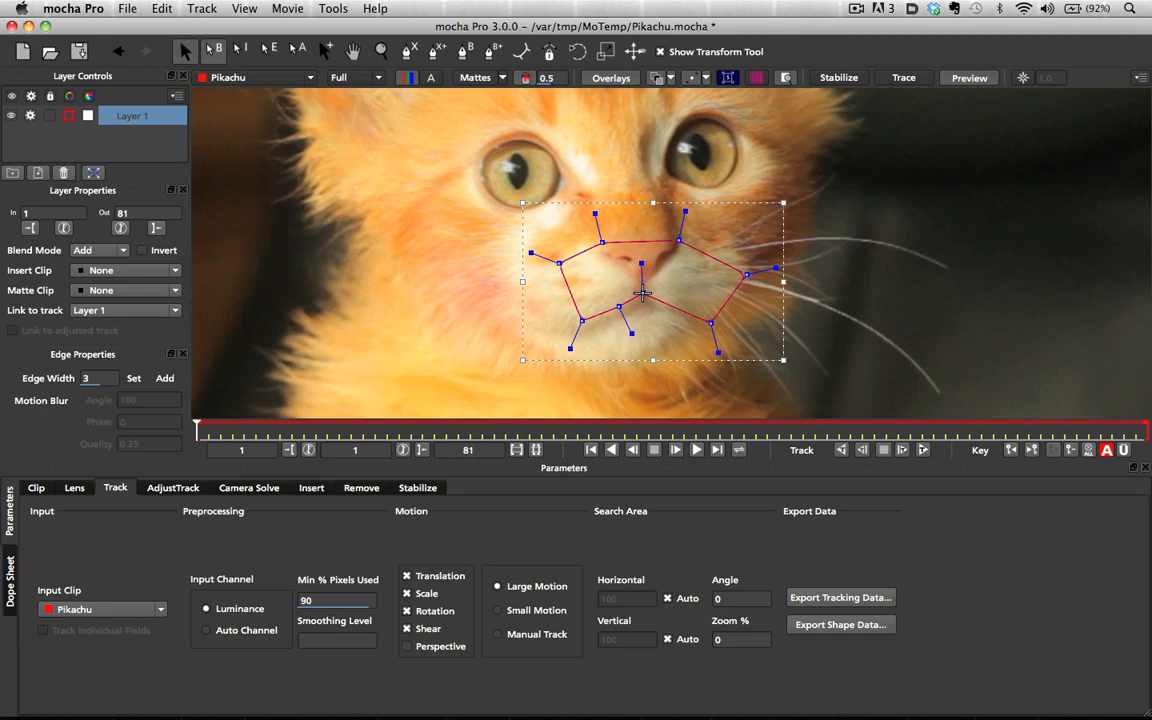
Track the muzzle shape forward from frame 1 and stop the tracking at about frame 73
click(923, 451)
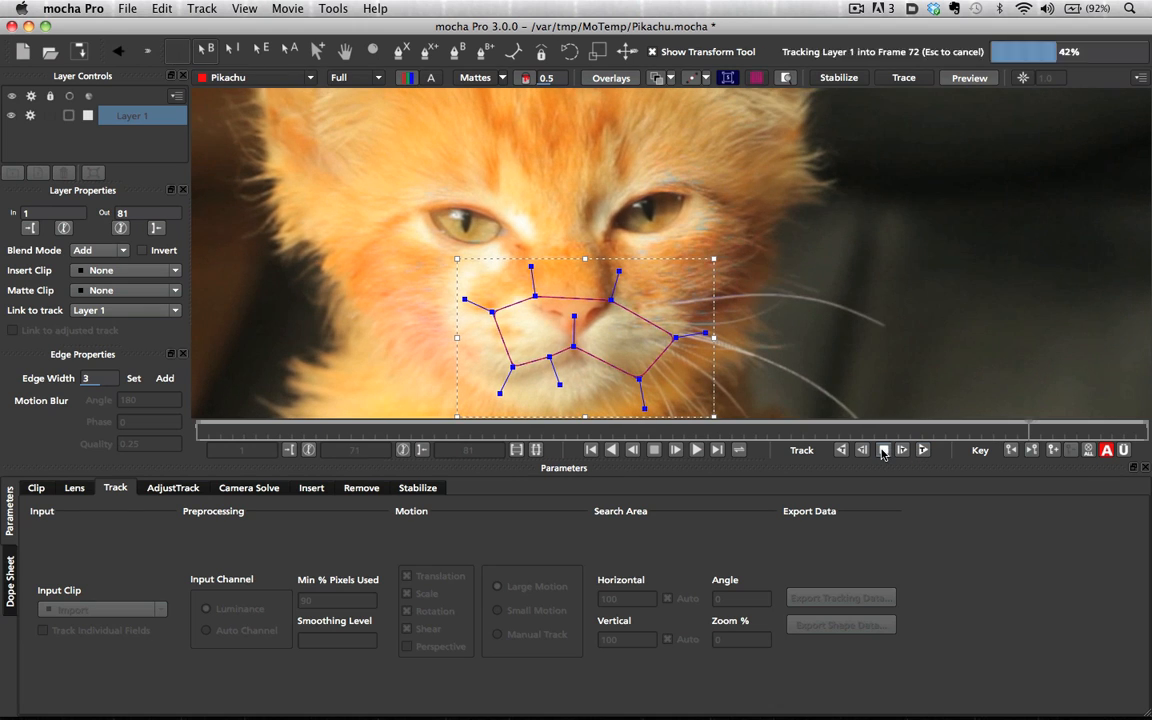
click(883, 450)
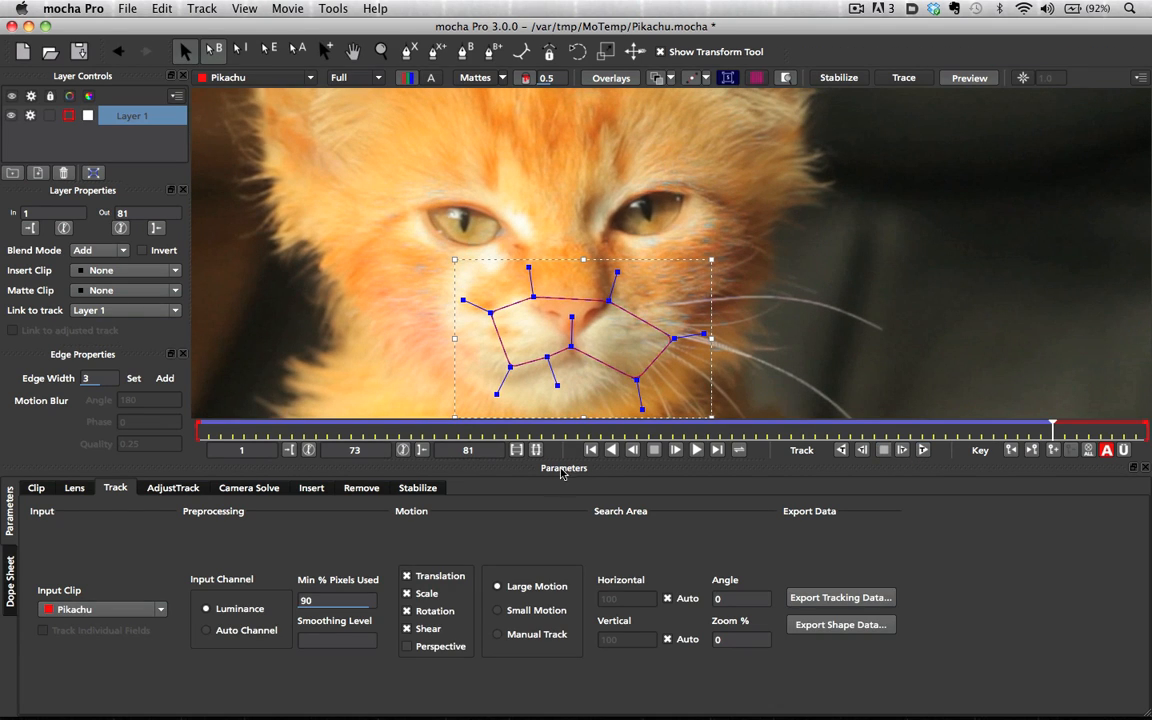
Set up stabilization for the tracked layer, adding Rotation to the smoothed motions and enabling Maximum smoothing
click(418, 488)
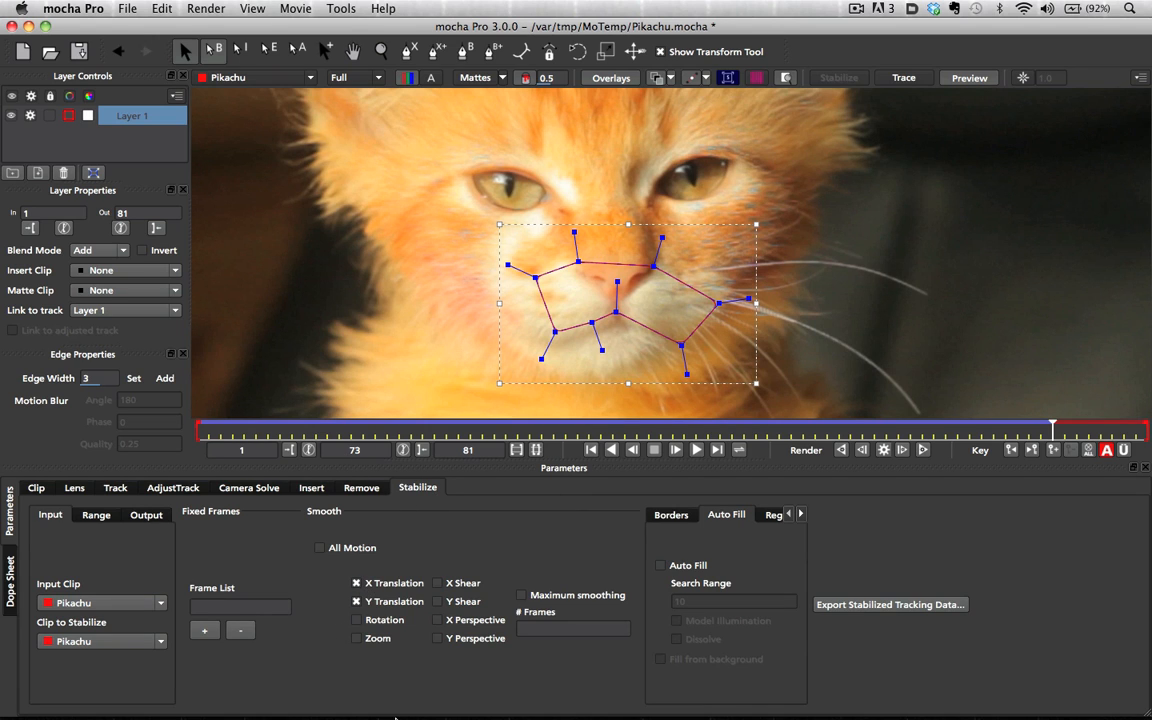
click(358, 622)
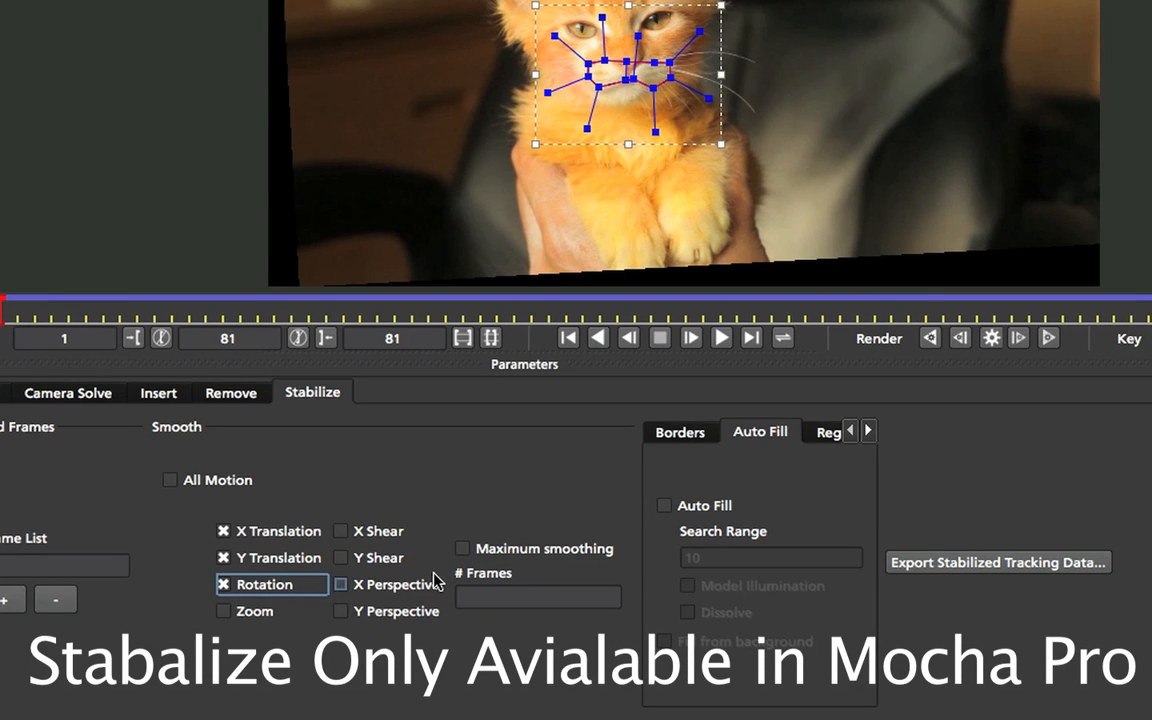
click(462, 548)
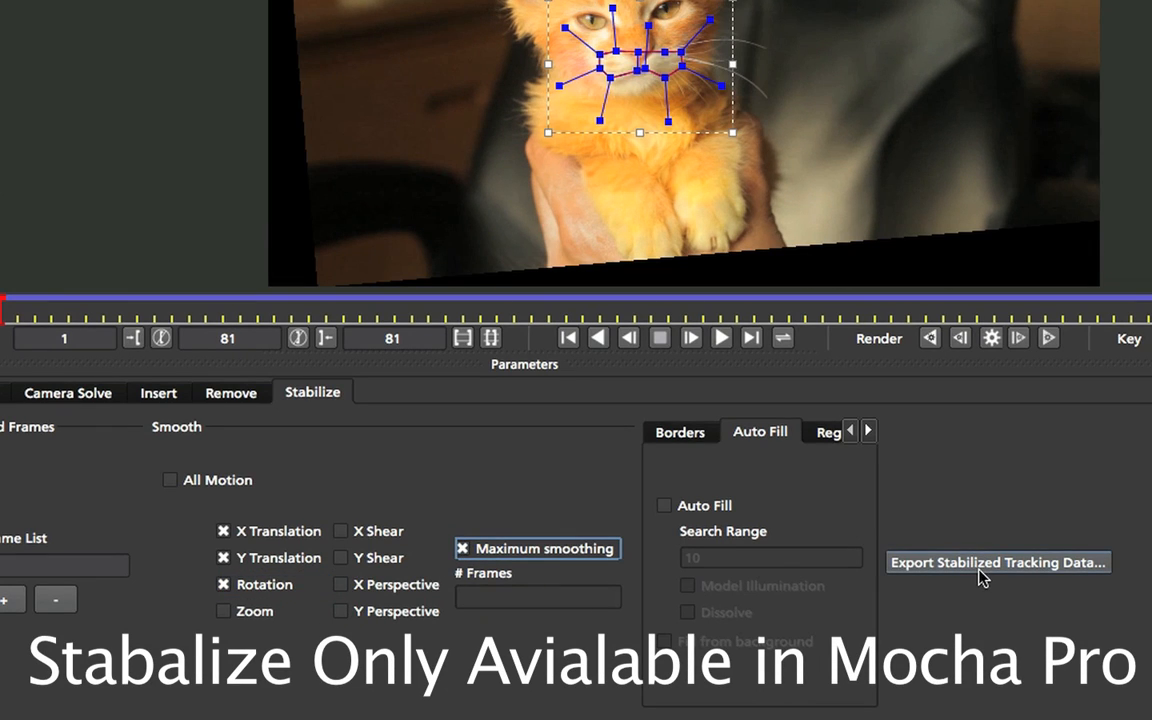
Open the stabilized tracking data export and choose After Effects Transform Data [anchor point, position, scale and rotation] as the format
click(981, 563)
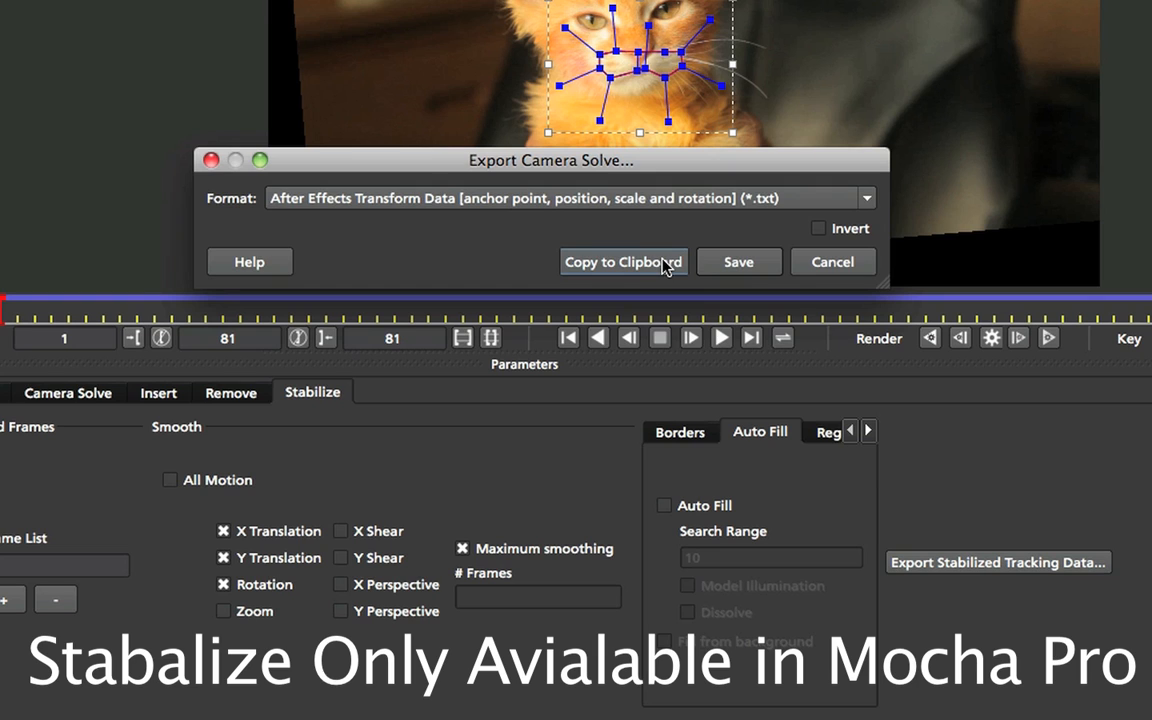
click(628, 197)
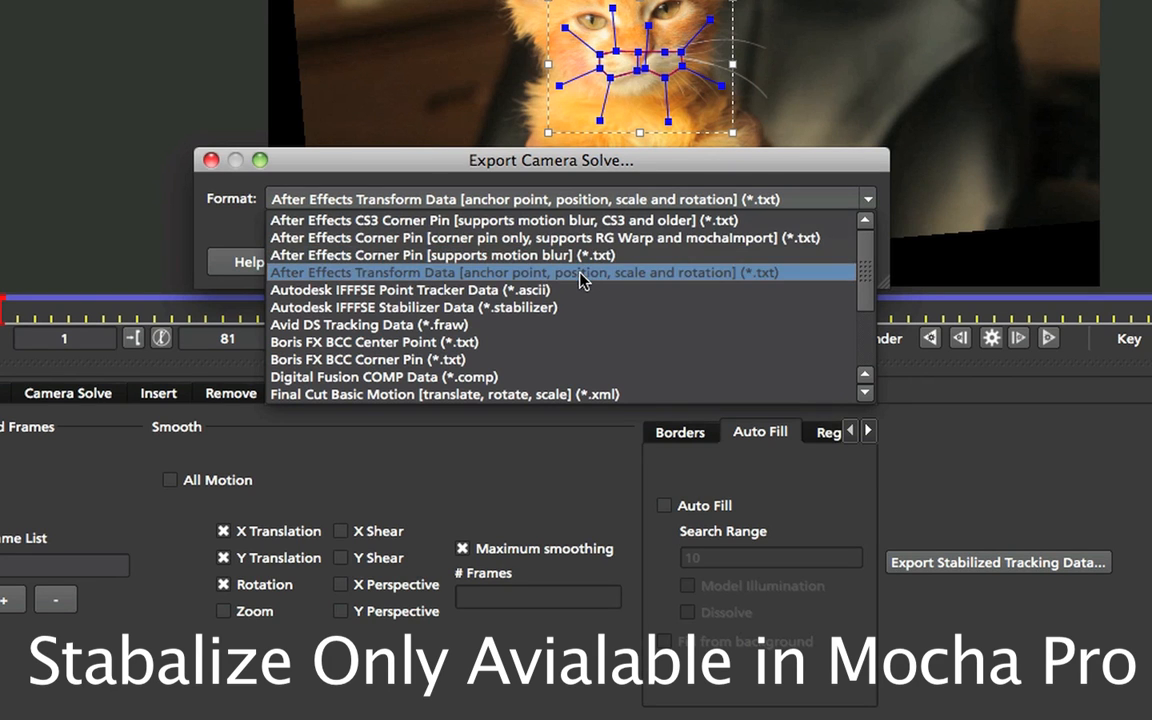
click(580, 278)
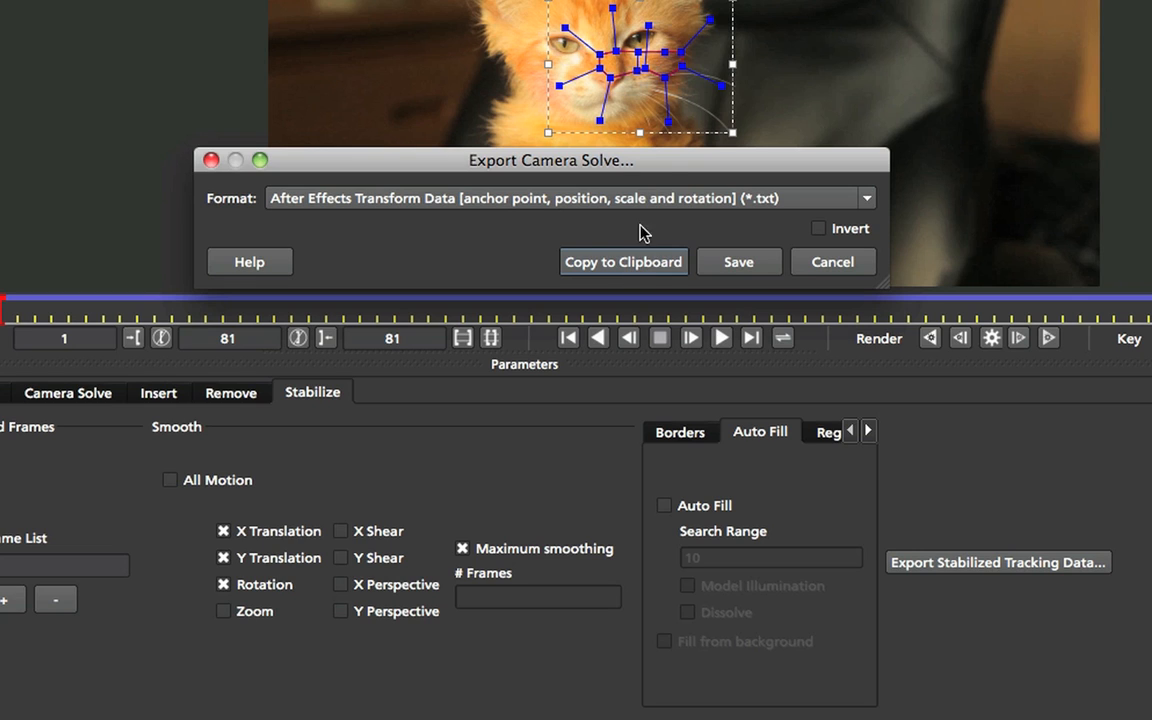
Switch to After Effects and create a new composition from the Pikachu.mov footage in the project
mouse_move(528, 716)
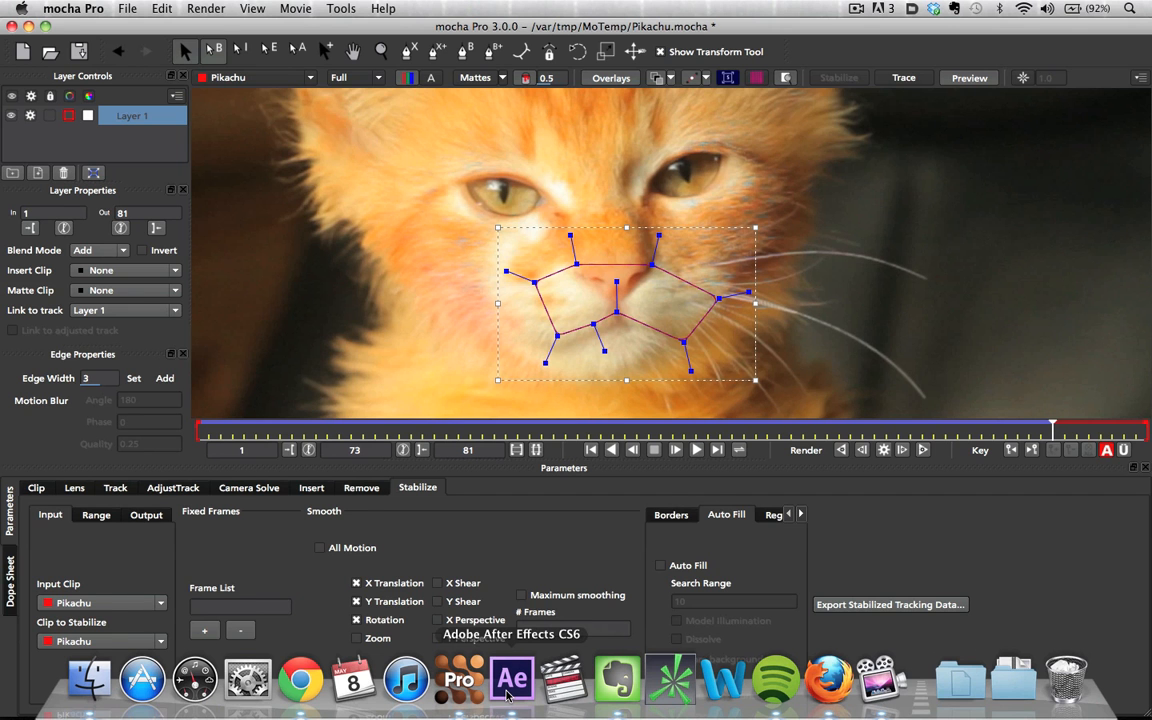
click(510, 684)
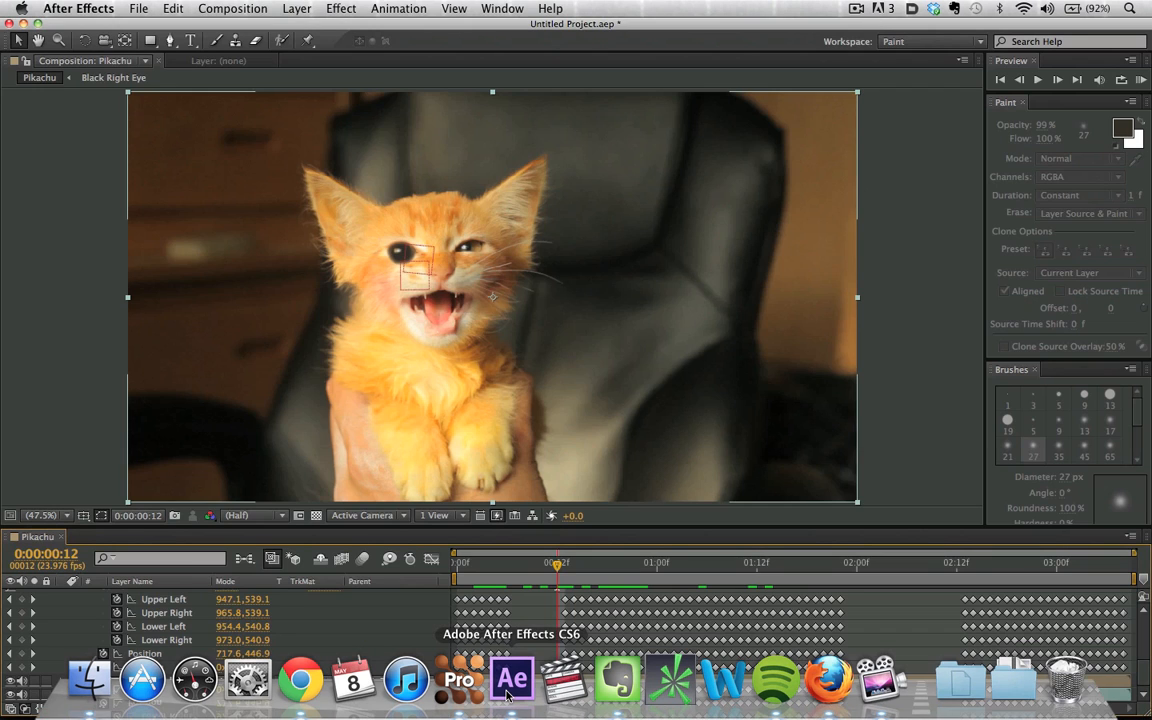
scroll(142, 612, up, 10)
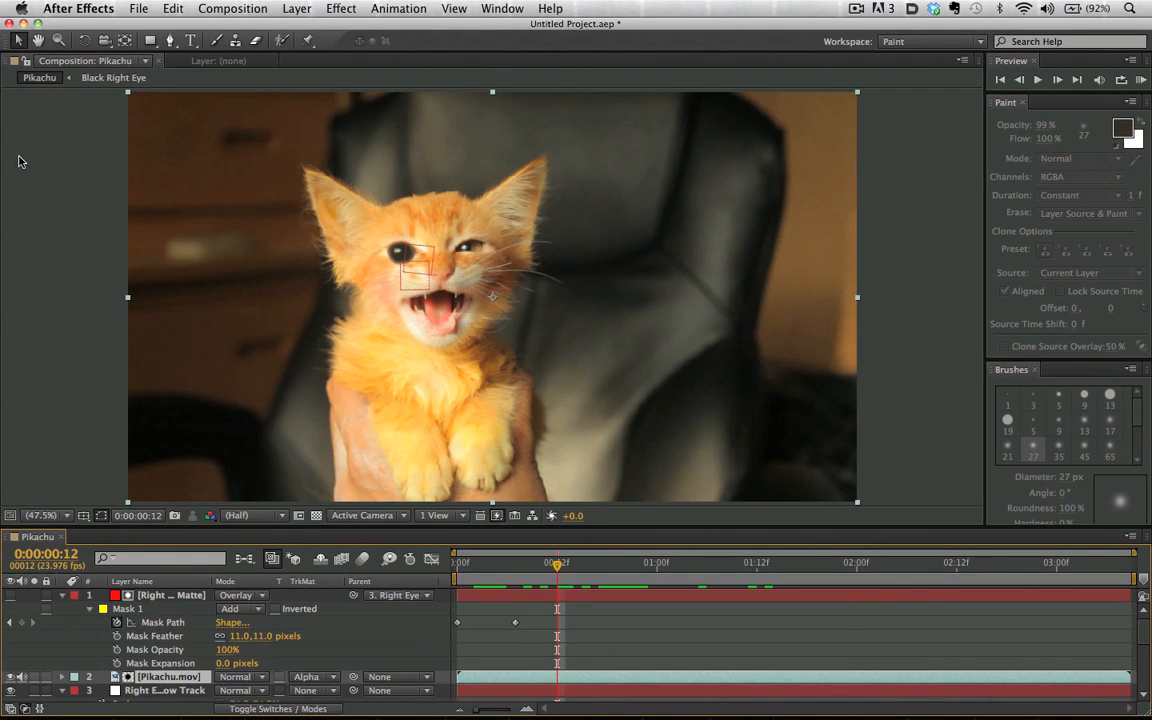
key(super+0)
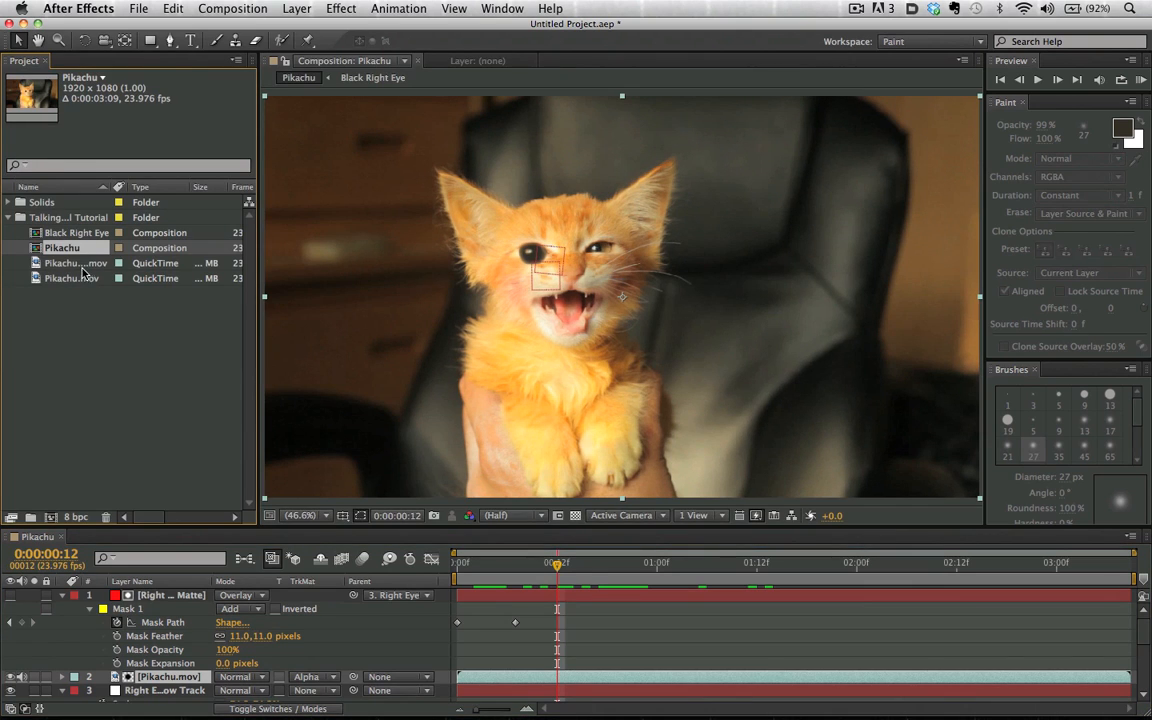
click(83, 263)
drag(82, 280, 51, 517)
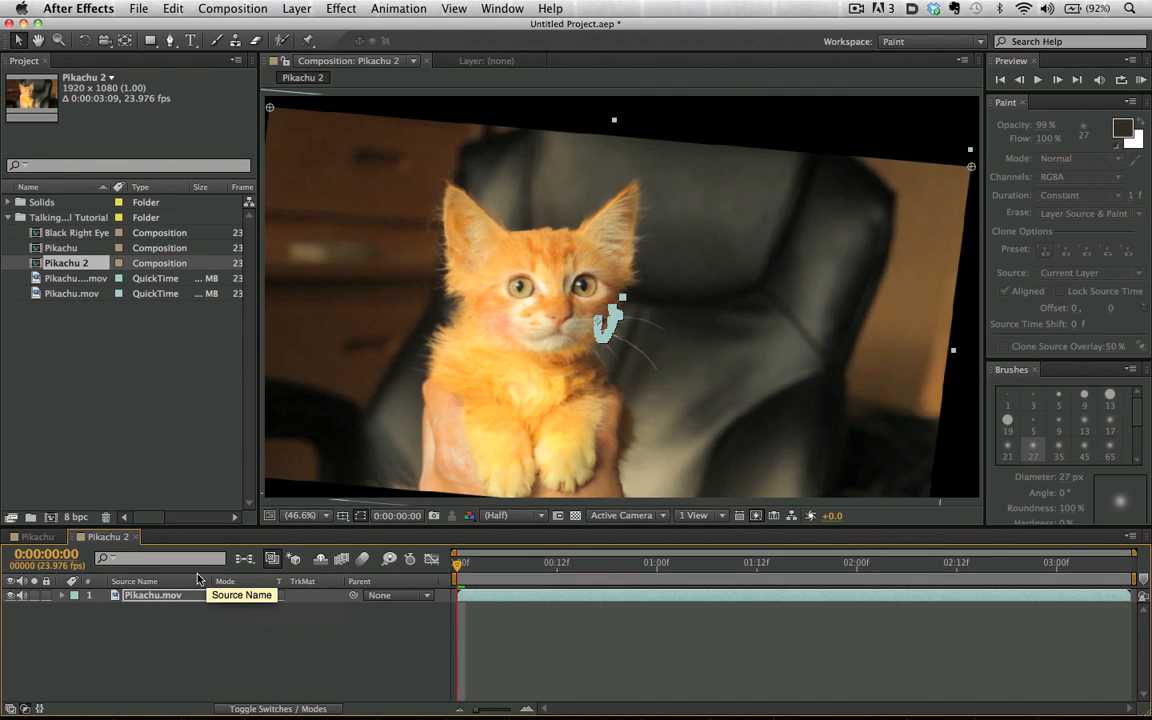
Examine the kitten's mouth close up in the stabilized clip, going frame by frame and ending at 0:00:00:19
click(481, 564)
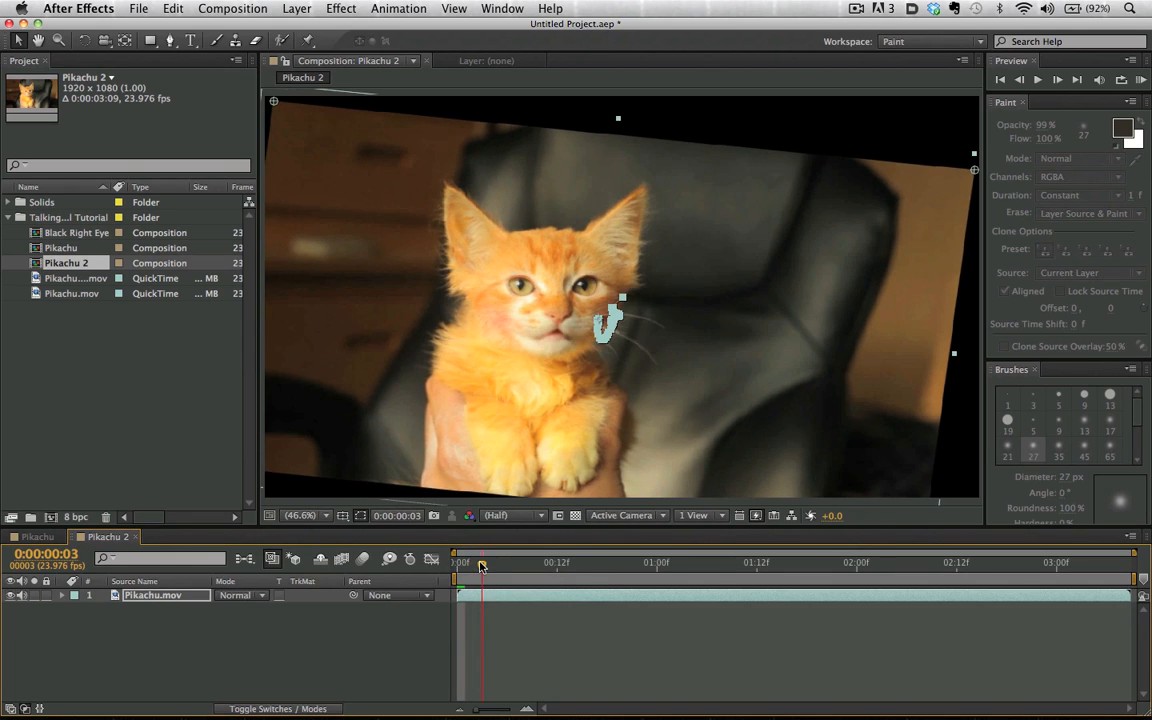
drag(481, 564, 532, 565)
key(h)
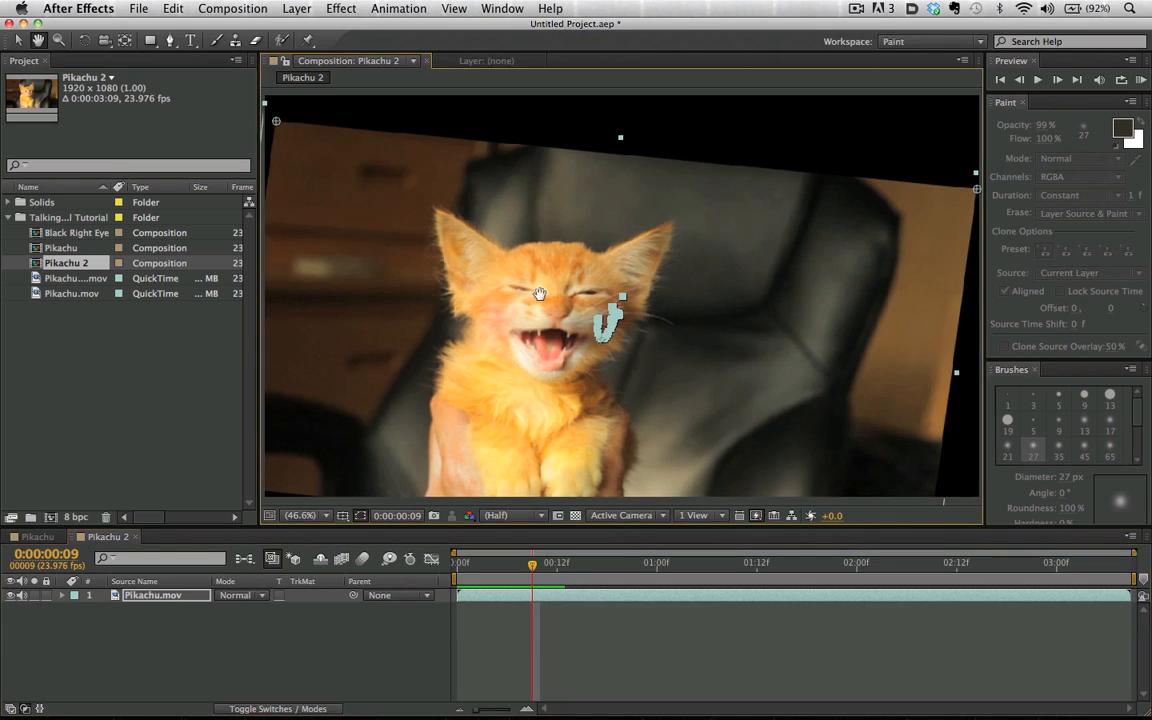
scroll(539, 293, up, 4)
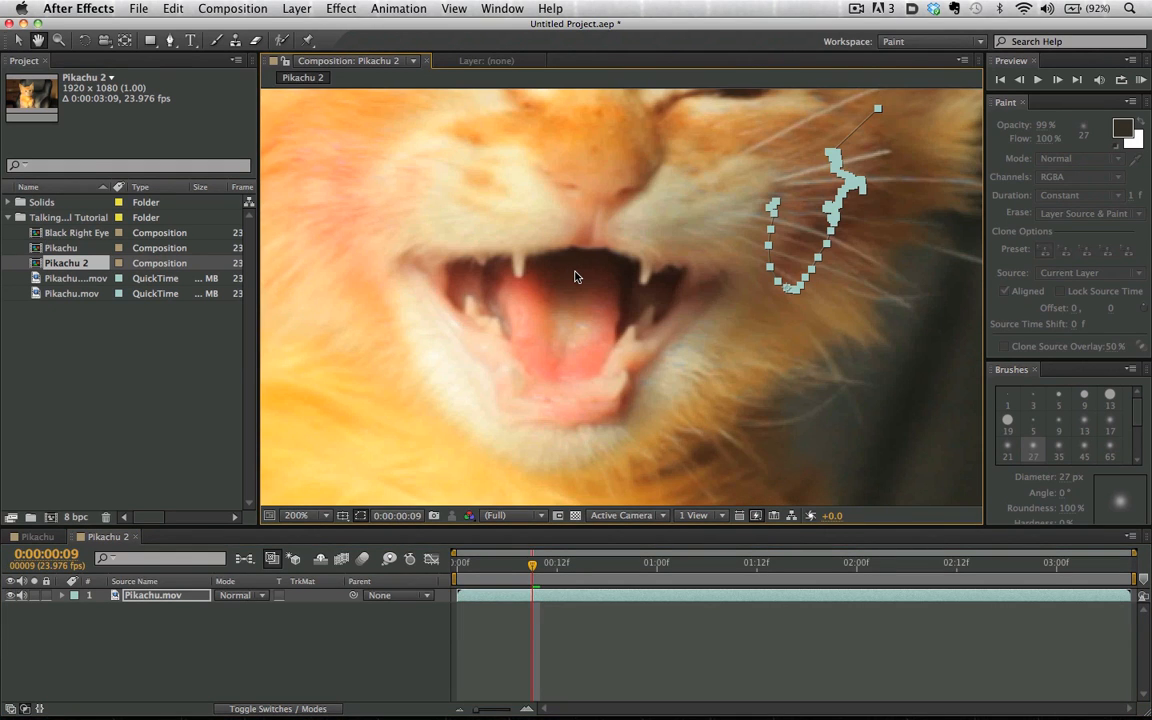
key(Page_Up)
key(Page_Up)
key(Page_Up)
key(Page_Up)
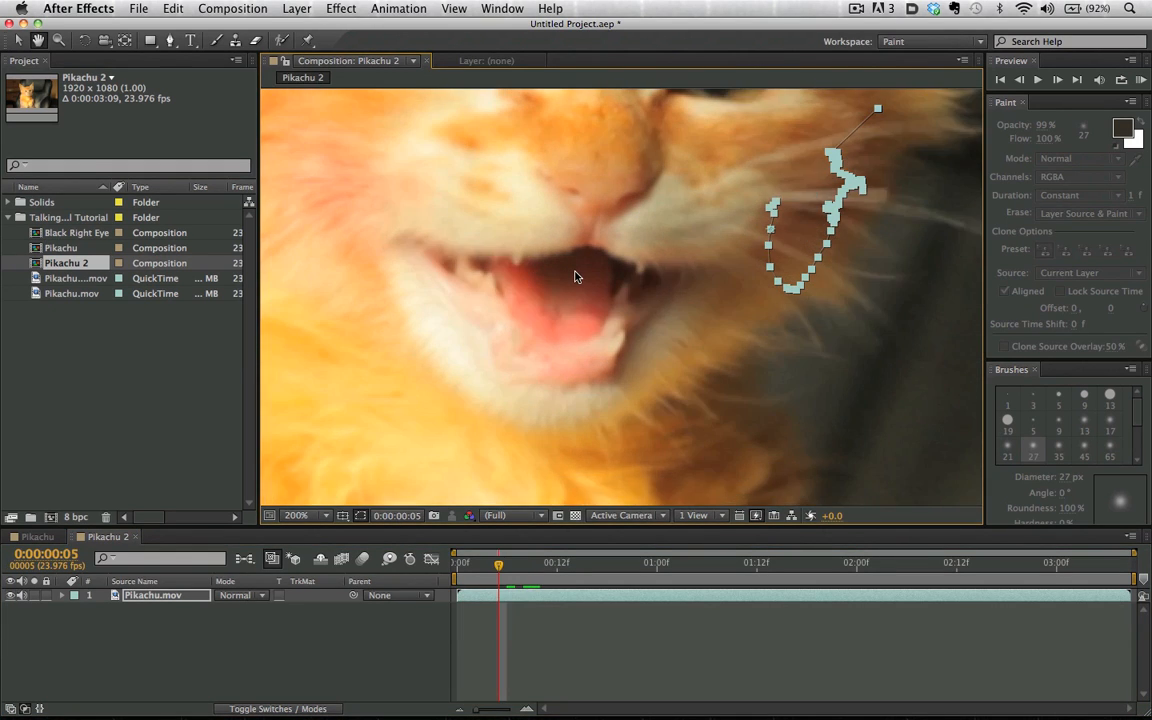
key(Page_Down)
key(Page_Down)
key(Page_Down)
key(Page_Down)
key(Page_Down)
key(Page_Down)
key(Page_Down)
key(Page_Down)
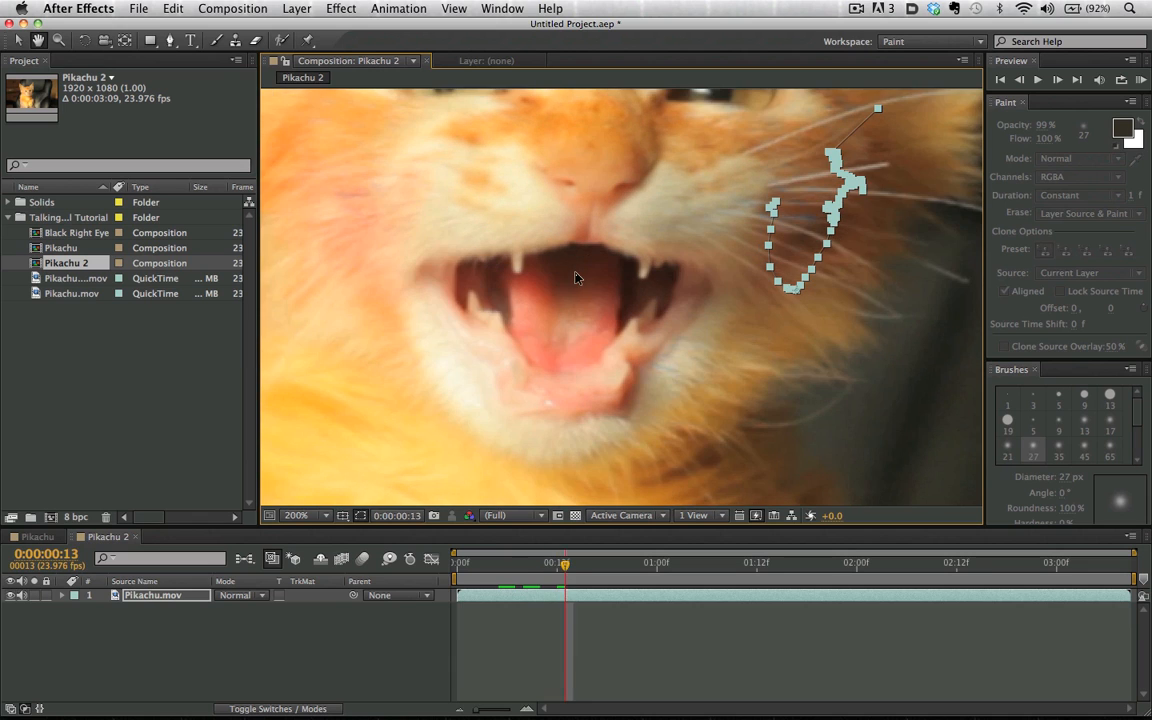
key(Page_Down)
key(Page_Down)
key(Page_Down)
key(Page_Down)
key(Page_Down)
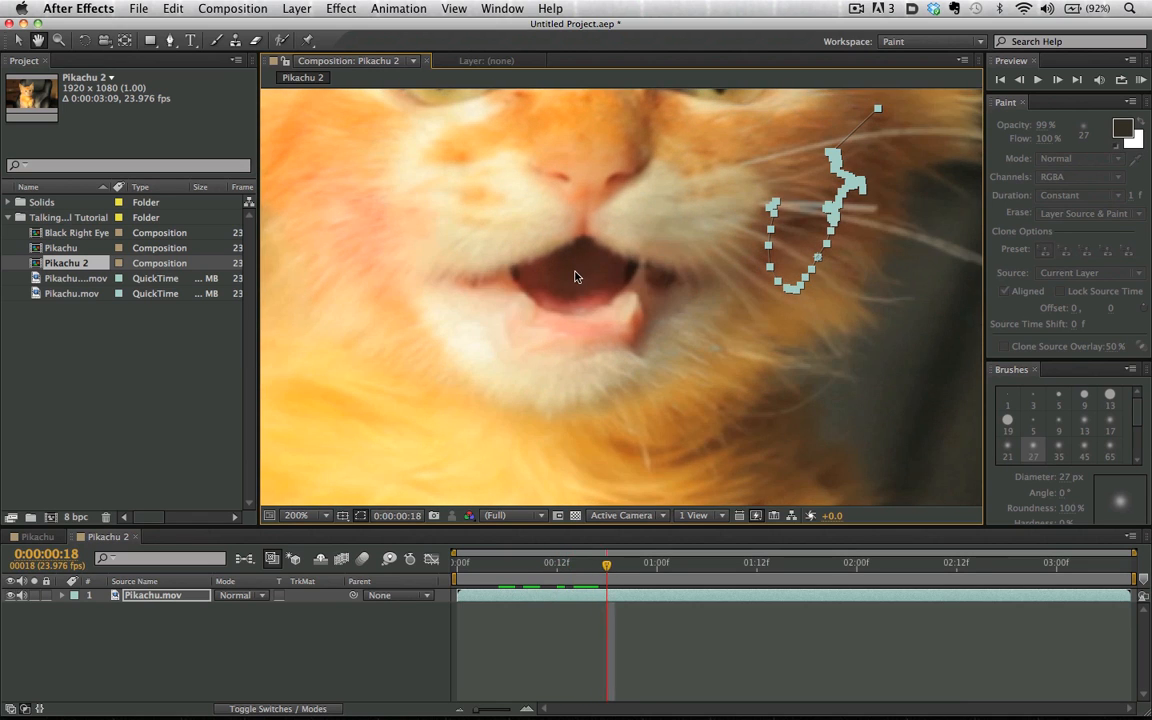
key(Page_Down)
mouse_move(617, 705)
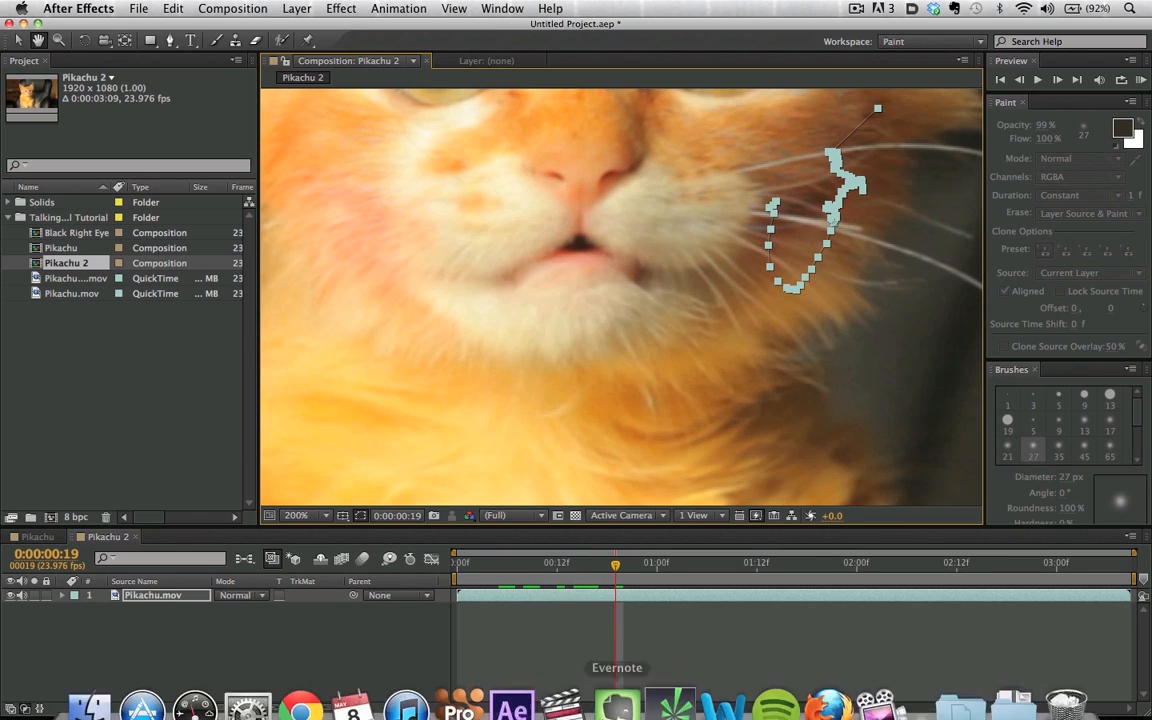
key(v)
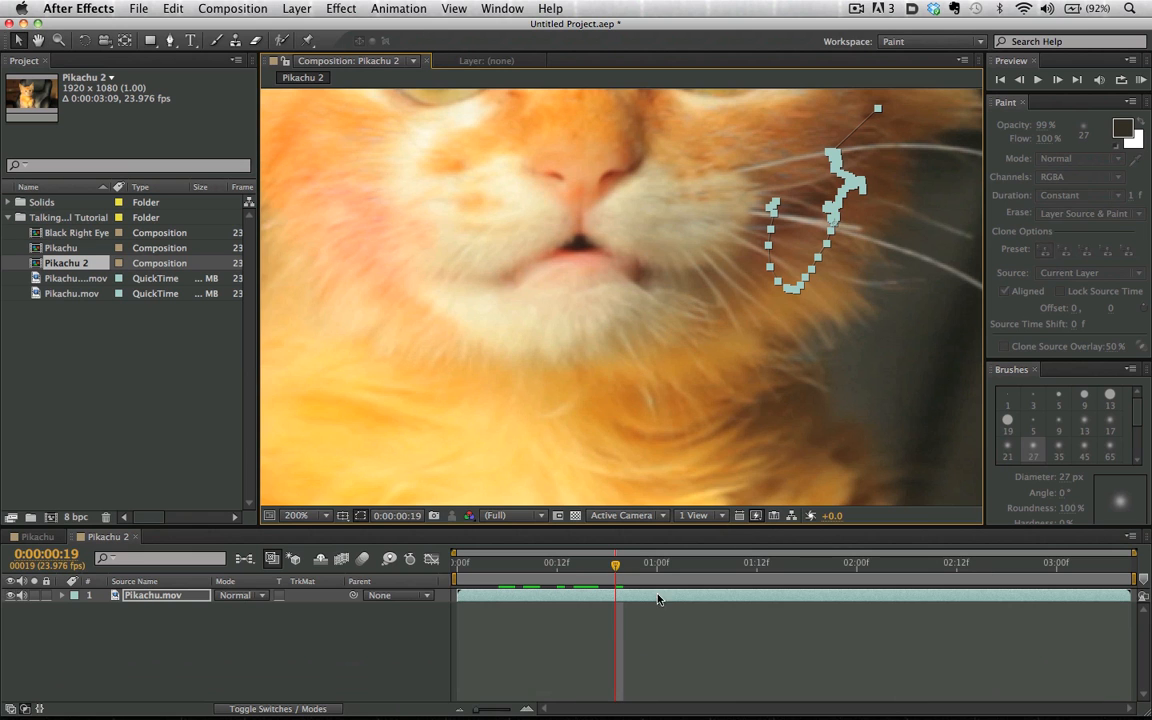
Trim the end of the Pikachu.mov layer to 0:00:00:18 and shorten the work area to match
drag(460, 570, 611, 570)
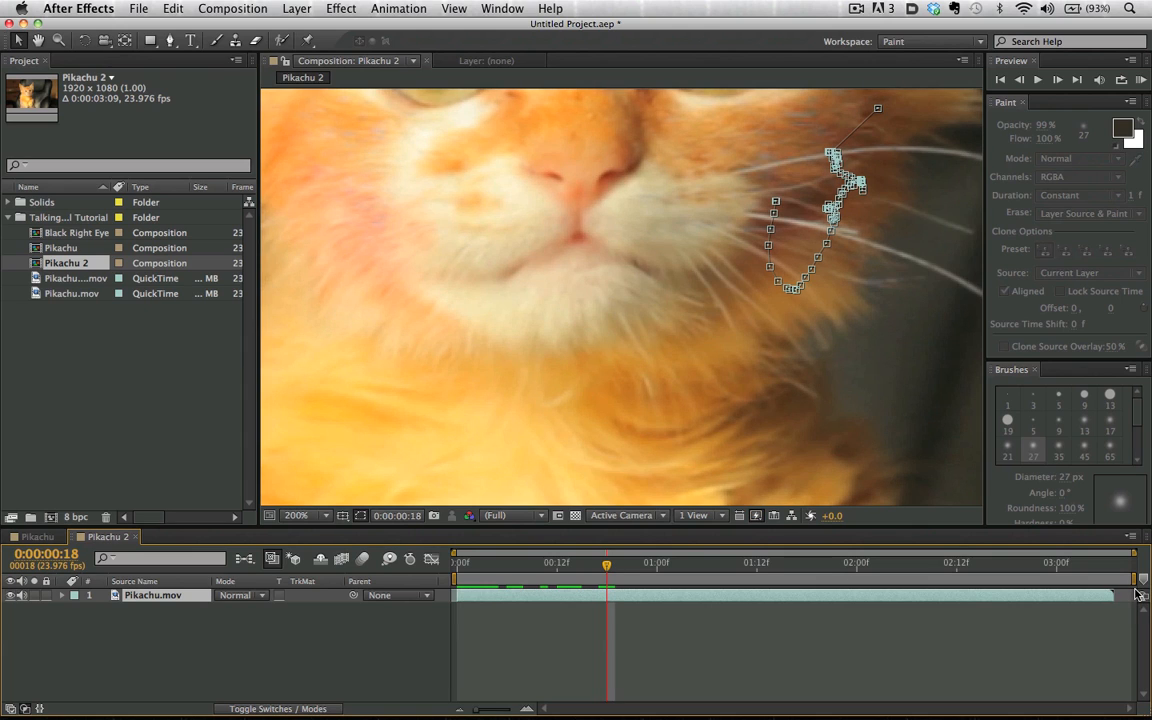
key(alt+bracketright)
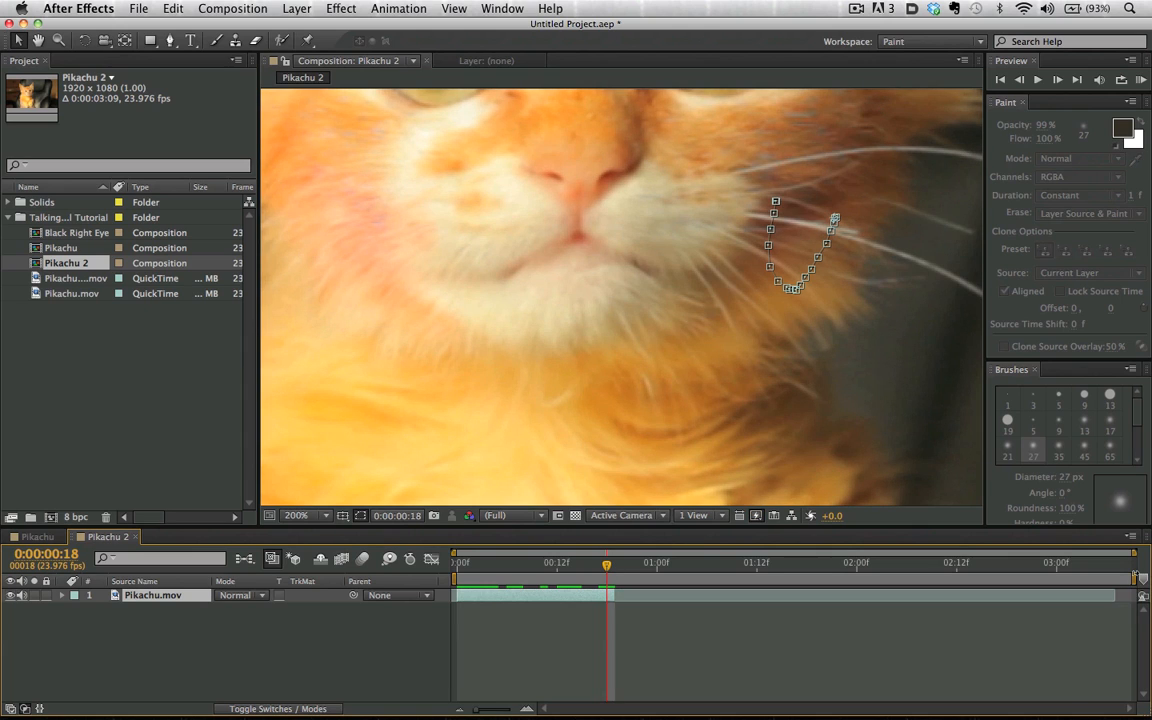
drag(1140, 578, 617, 582)
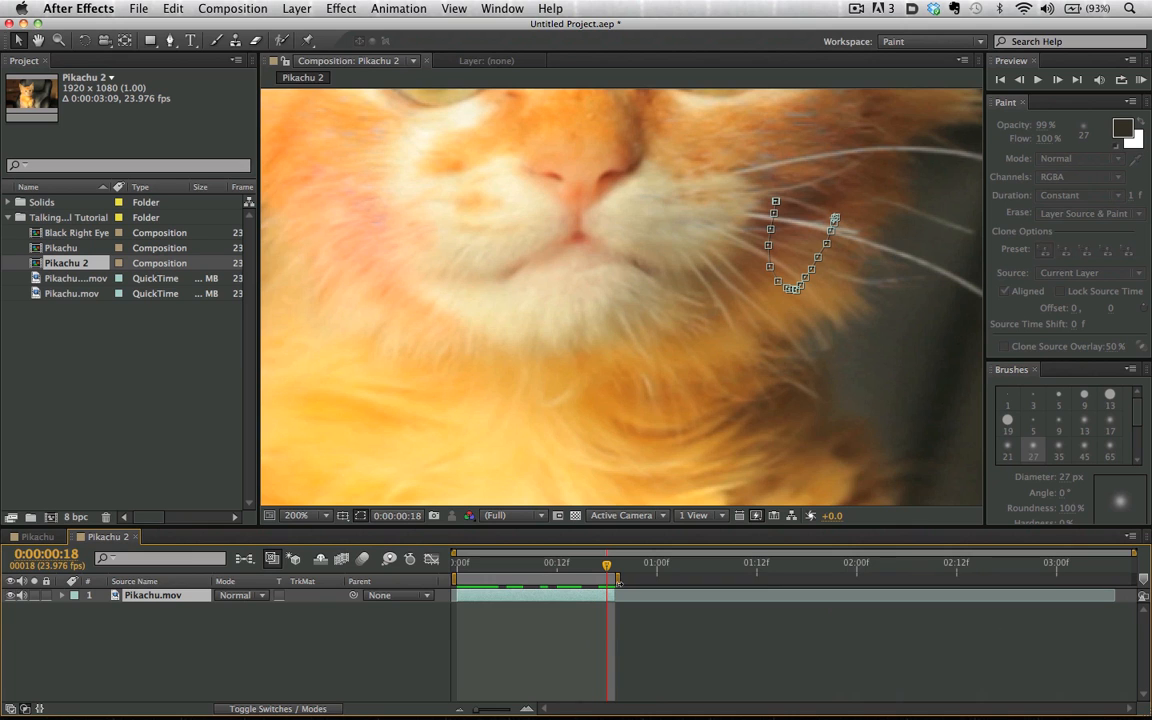
Queue the Pikachu 2 composition for rendering and try naming its output Stabalized in the Desktop folder Talking Animal Tutorial
click(208, 8)
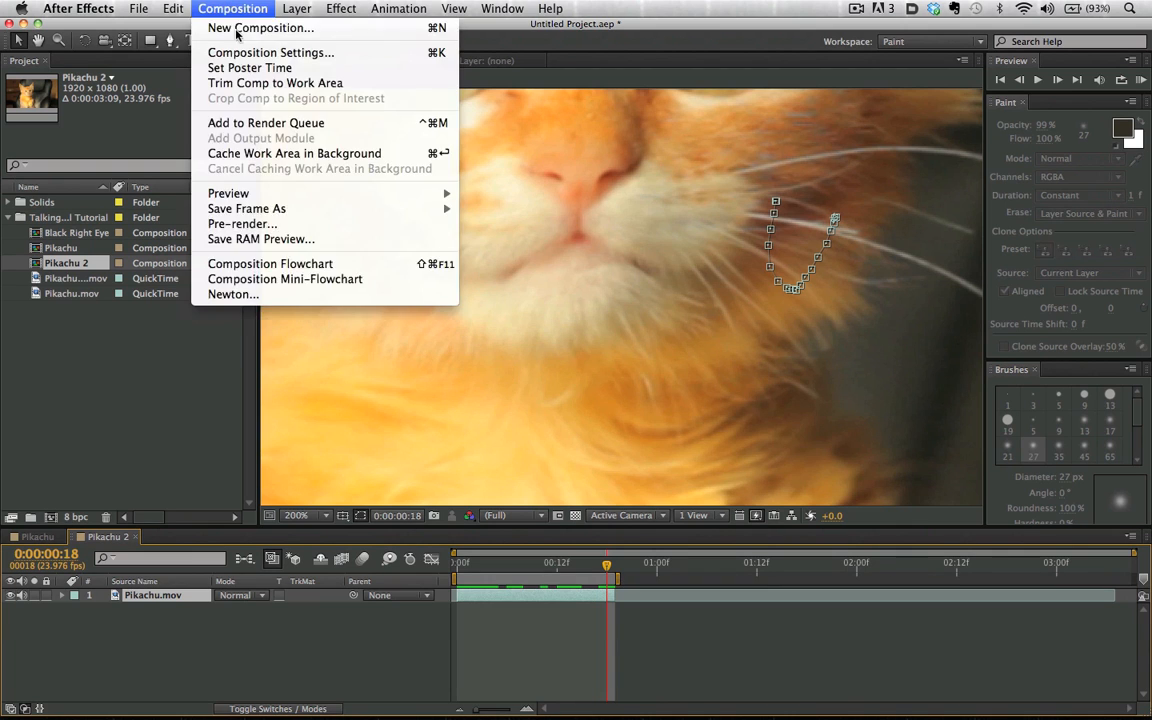
click(232, 118)
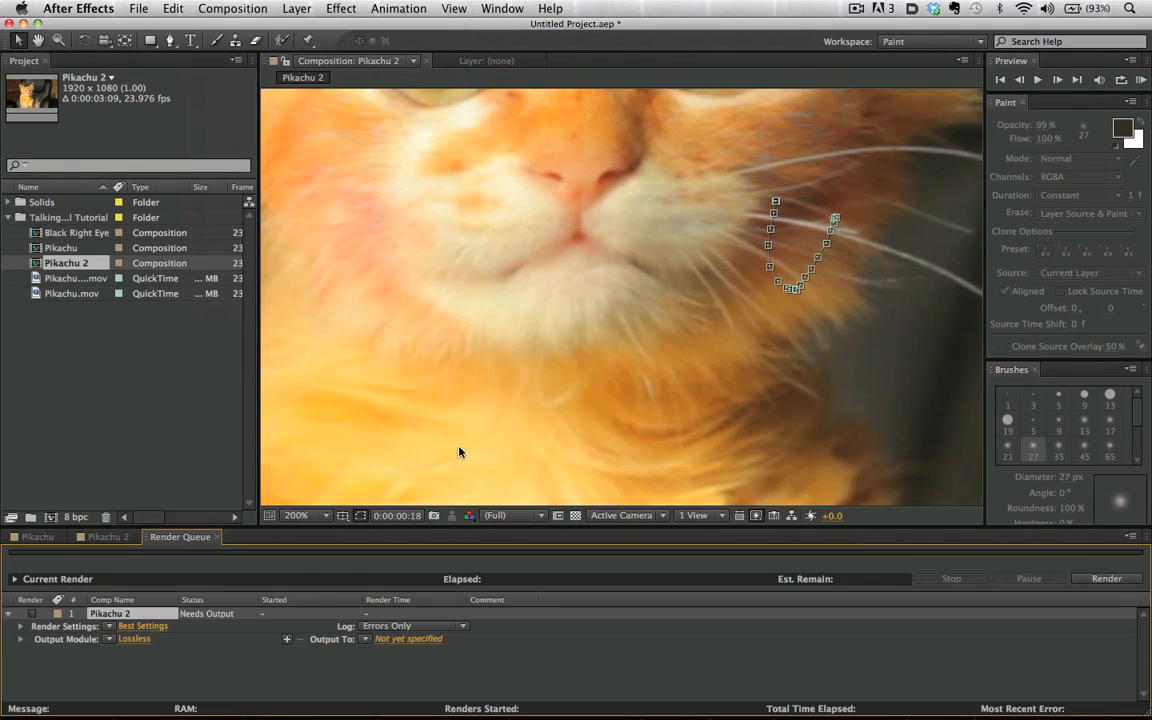
click(408, 640)
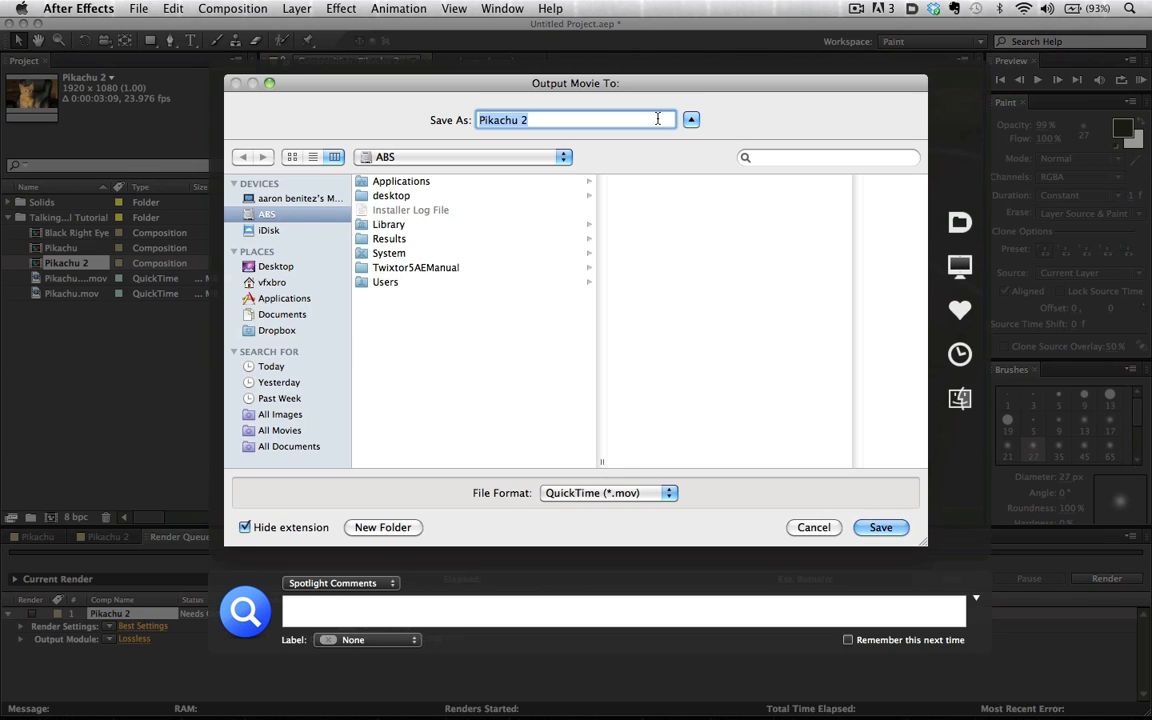
text(Stabalized)
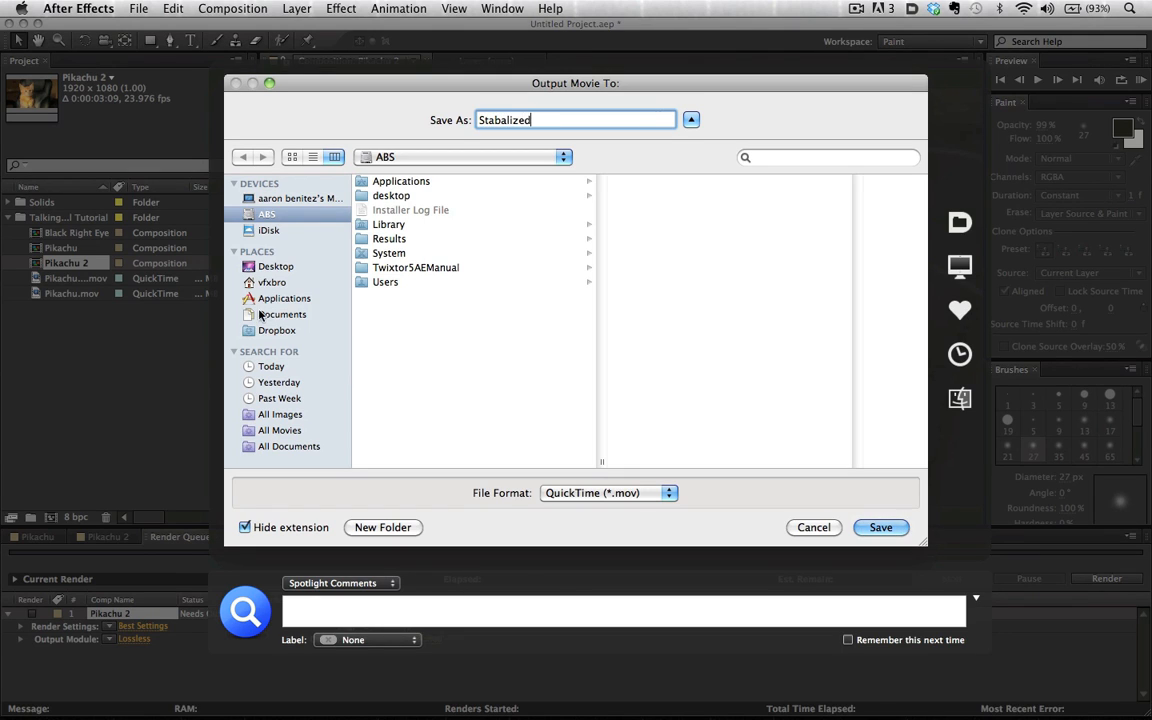
click(270, 266)
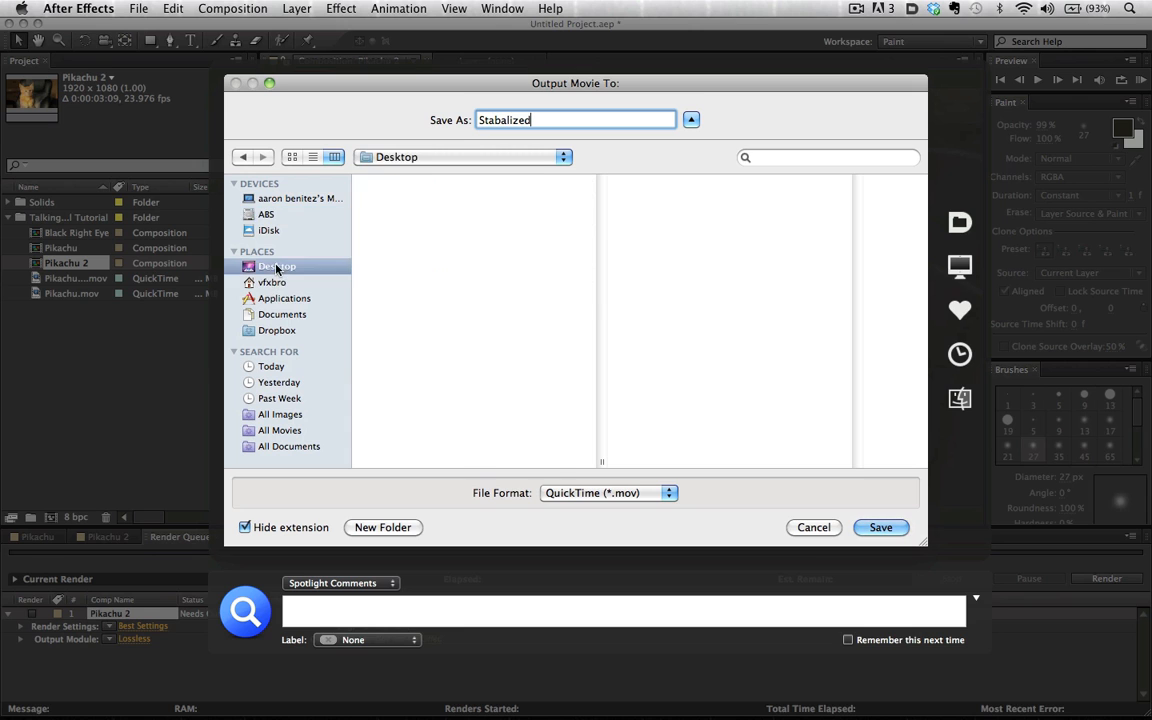
scroll(426, 210, down, 10)
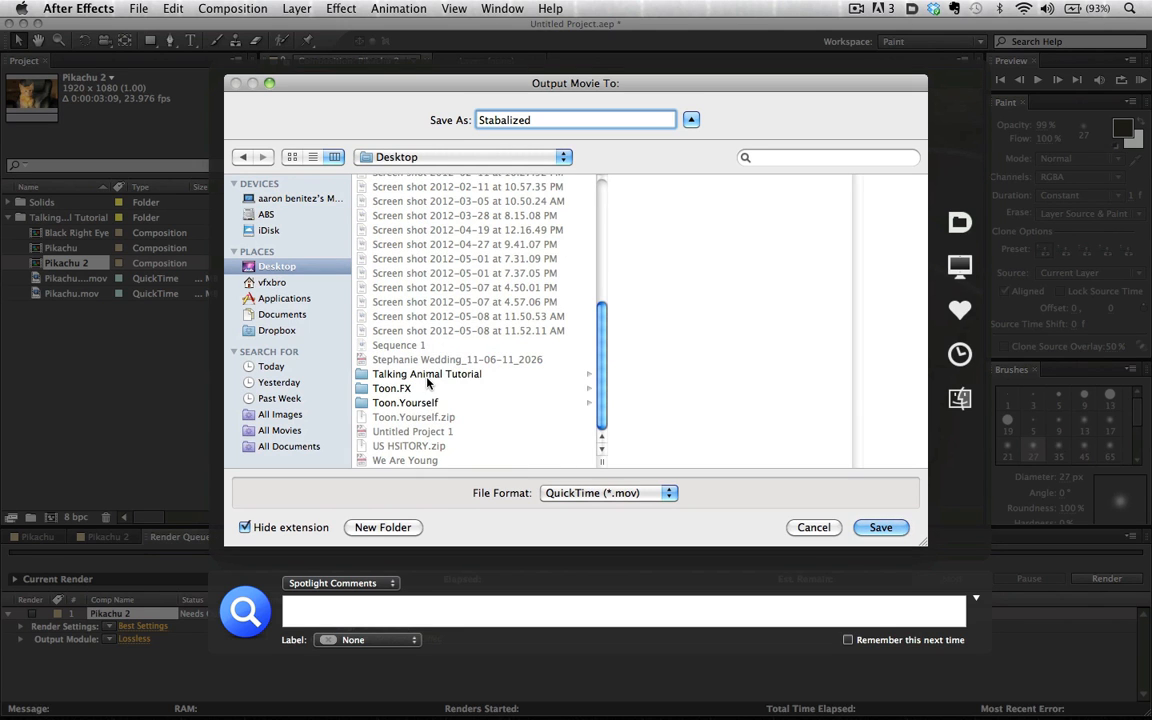
click(428, 377)
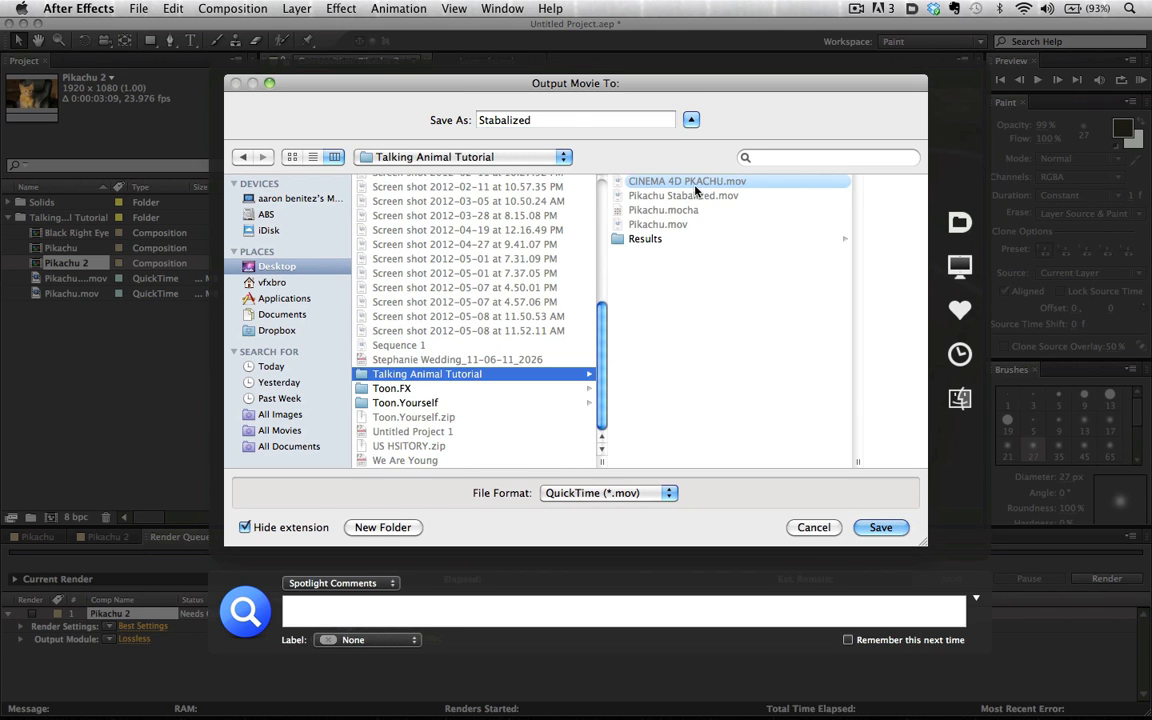
click(694, 183)
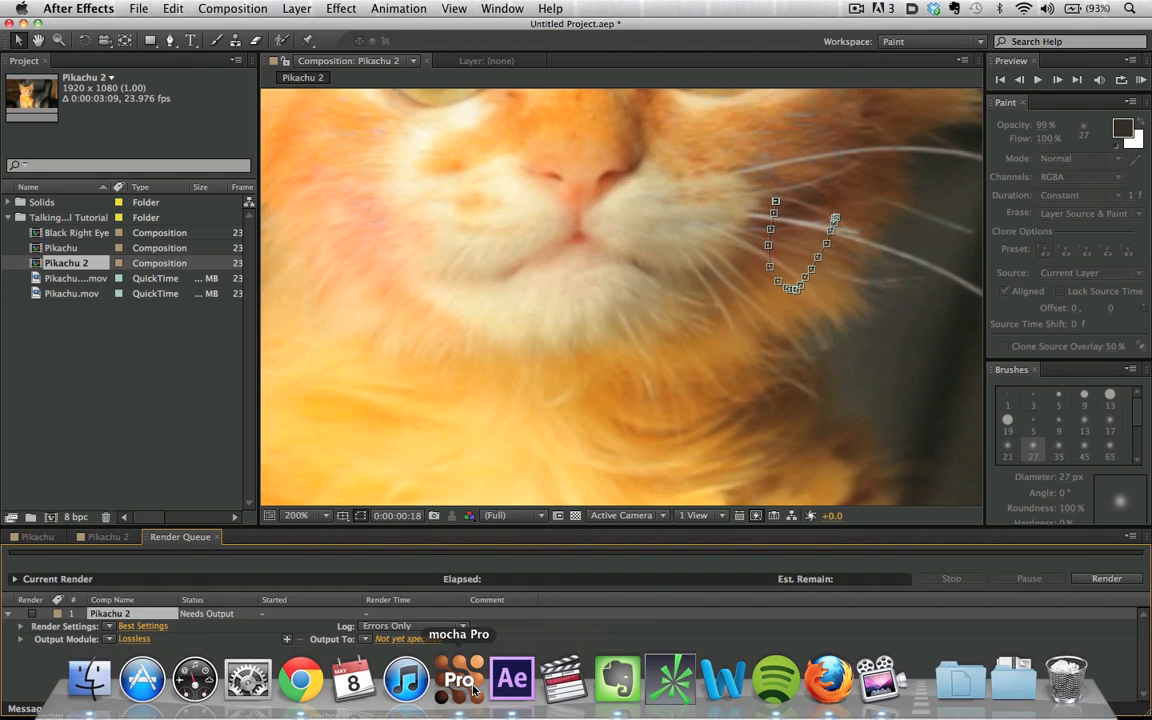
Switch to mocha Pro and create a new project from Pikachu Stabalized.mov, discarding the changes to the Pikachu project
click(465, 677)
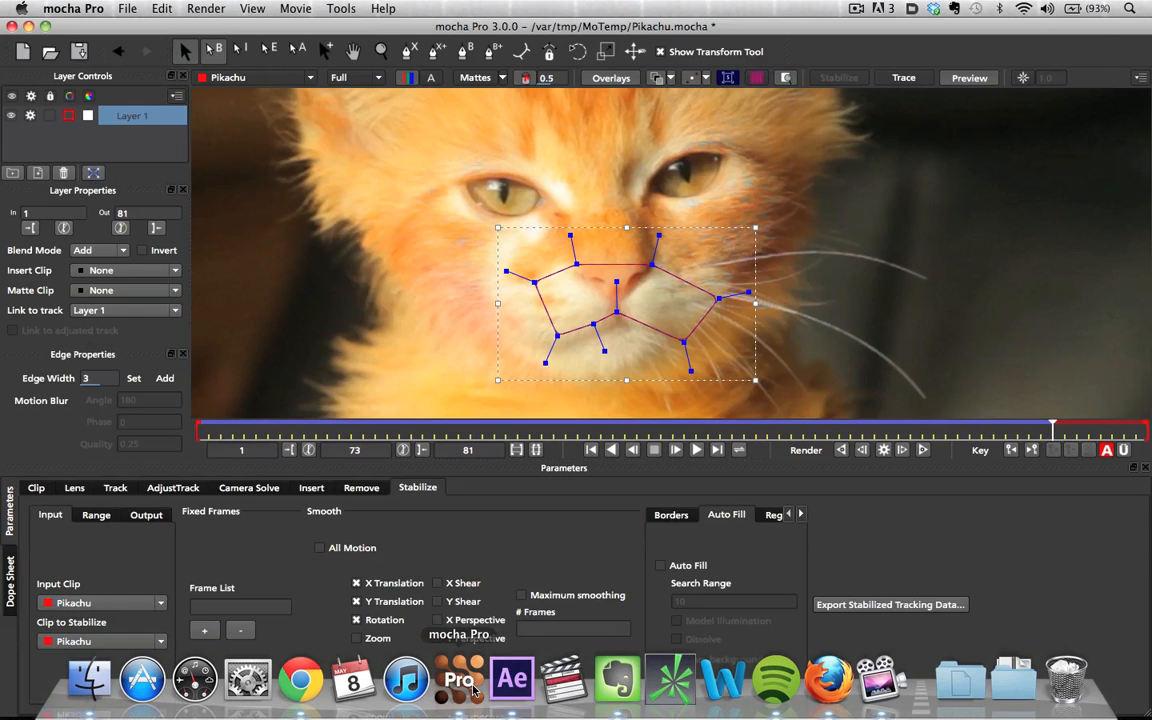
click(22, 51)
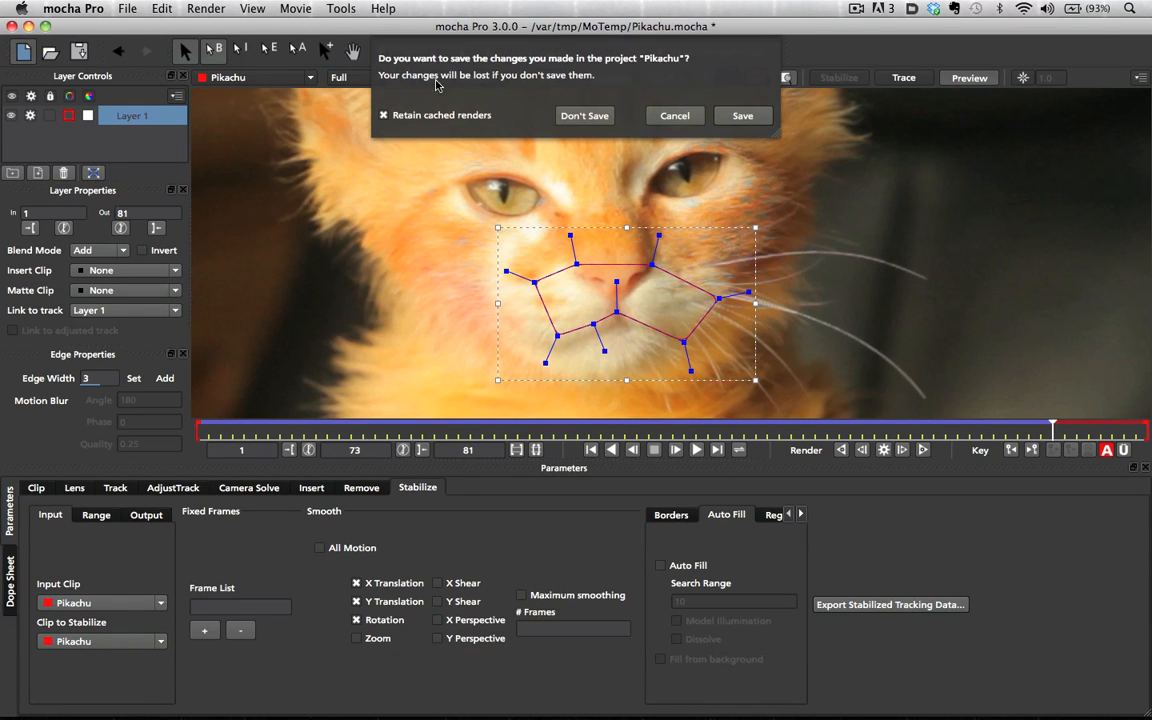
click(580, 115)
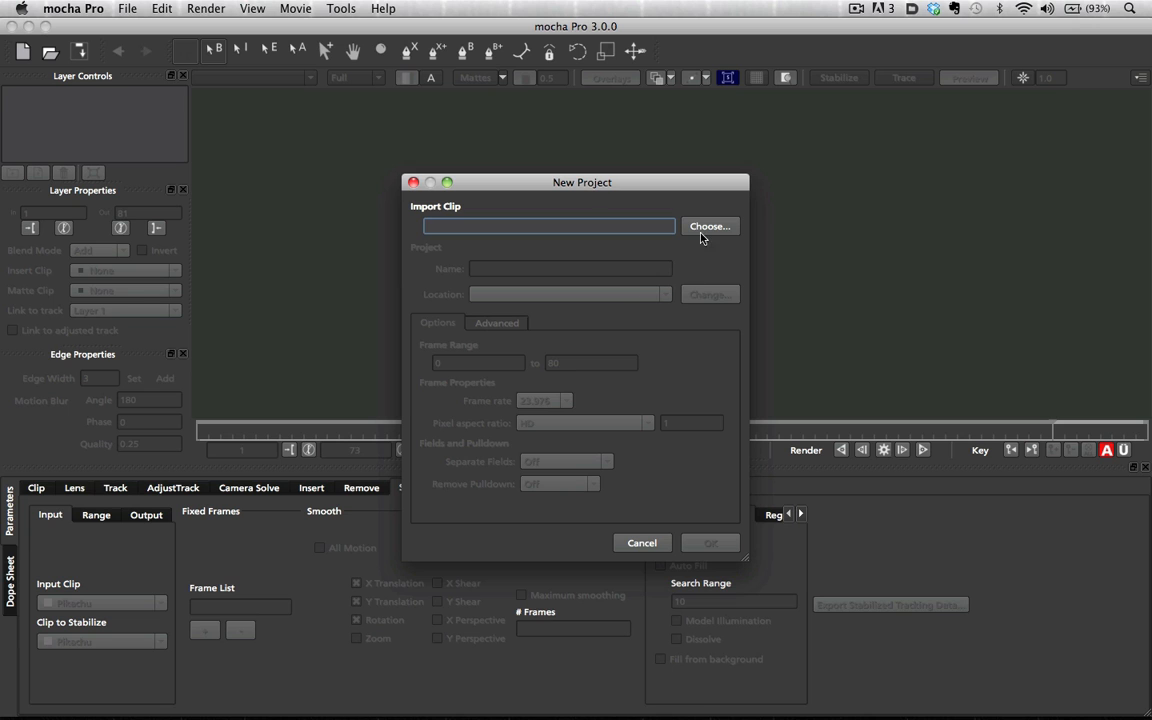
click(705, 228)
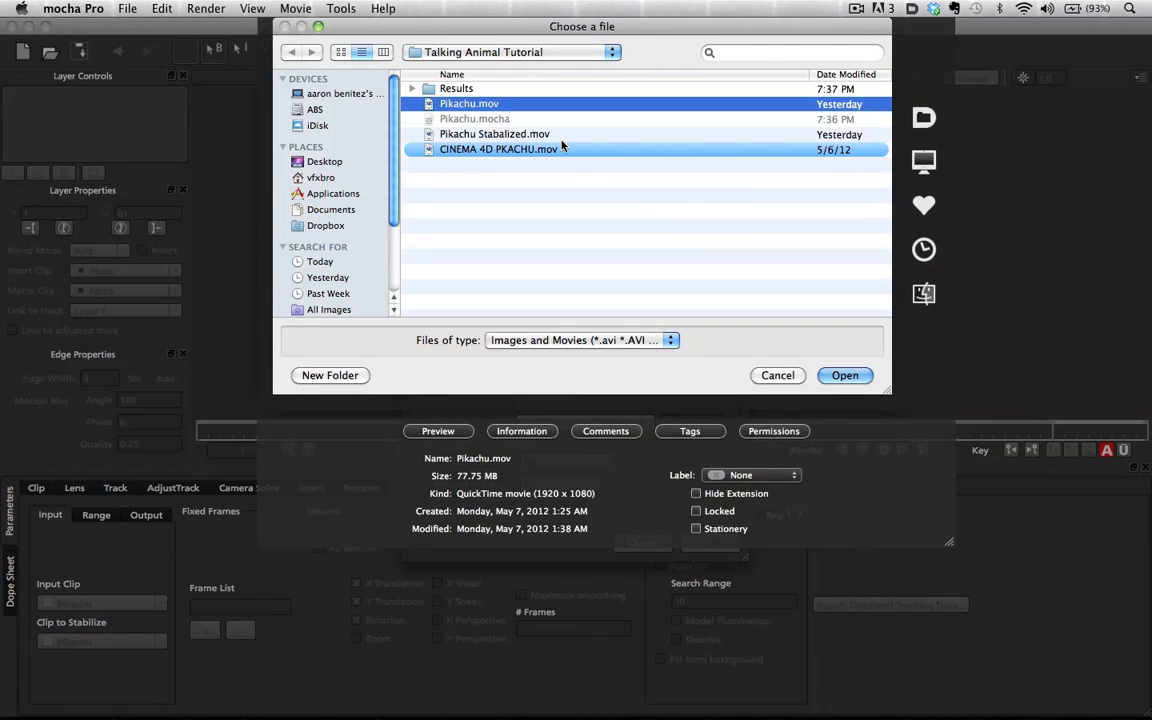
click(501, 136)
double_click(501, 136)
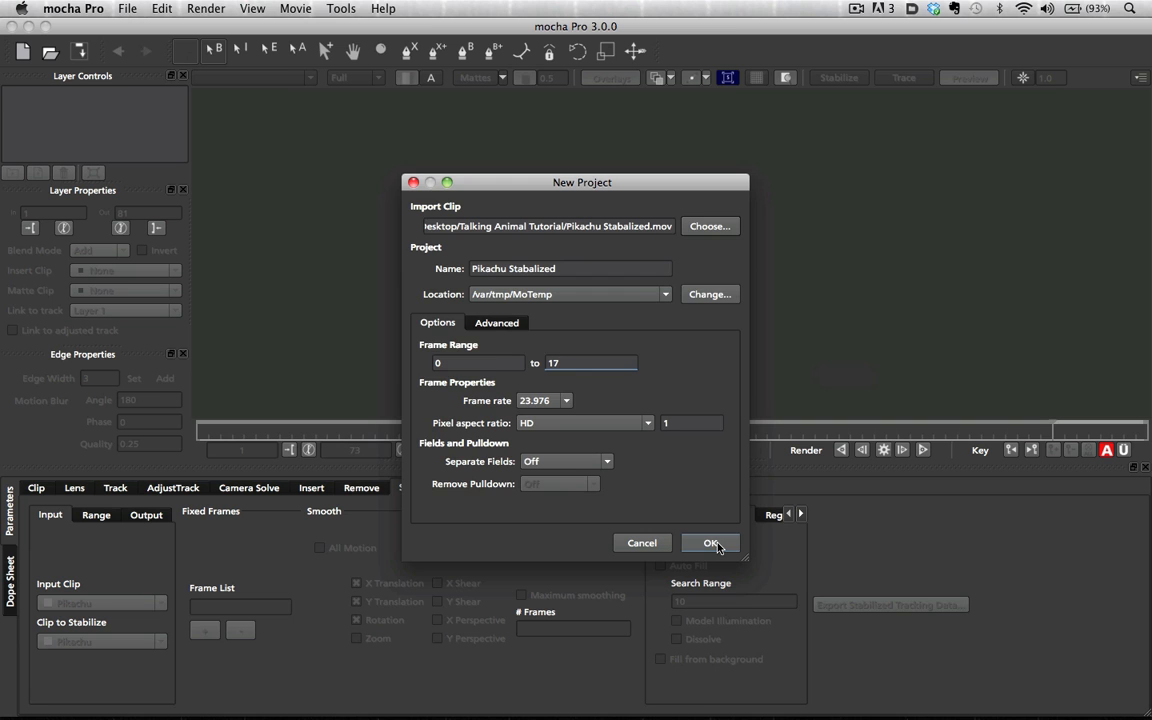
click(712, 545)
click(376, 48)
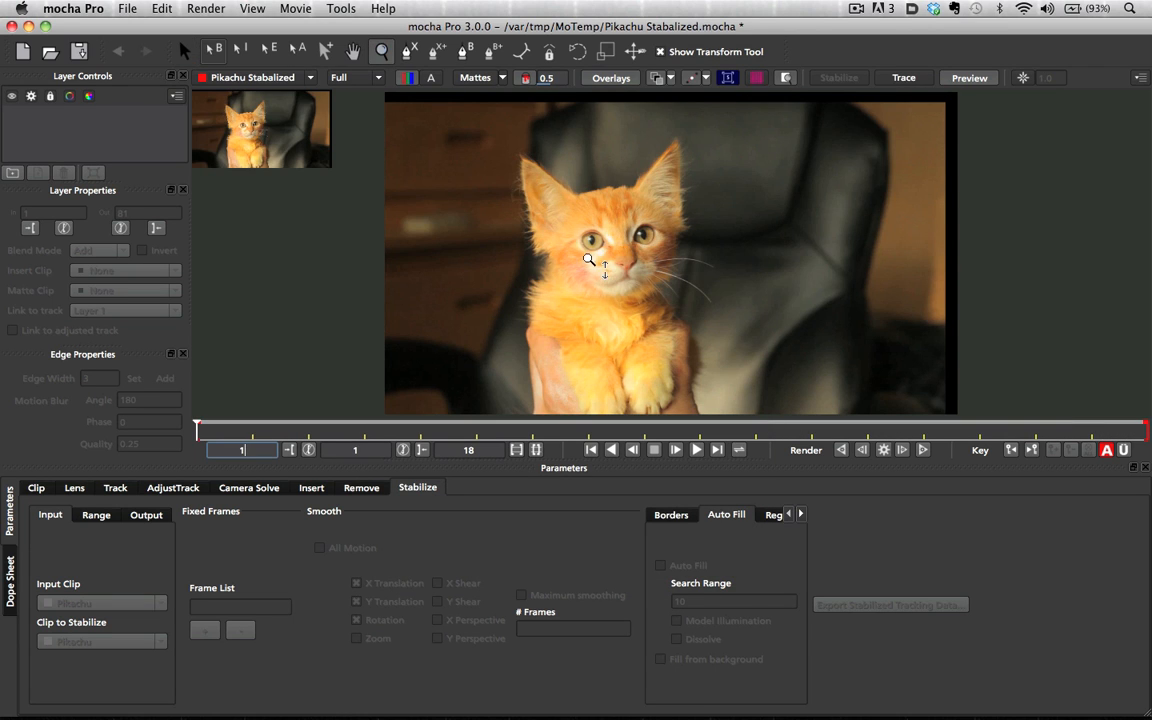
drag(614, 290, 886, 3)
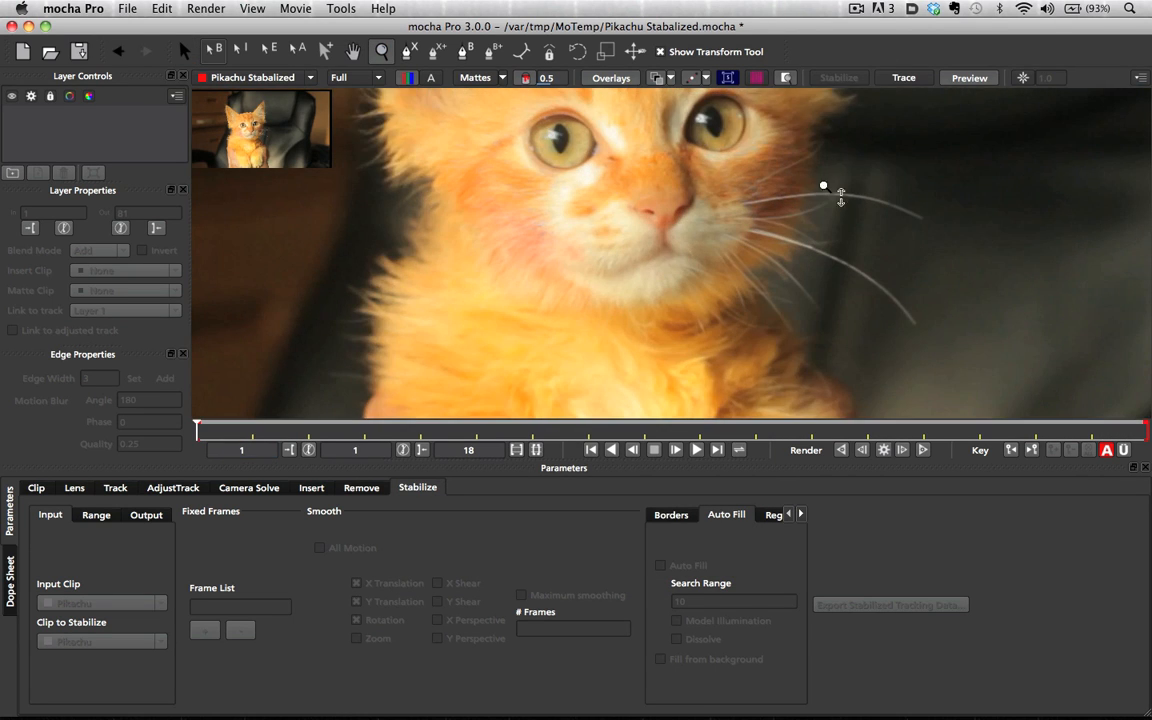
drag(817, 198, 853, 3)
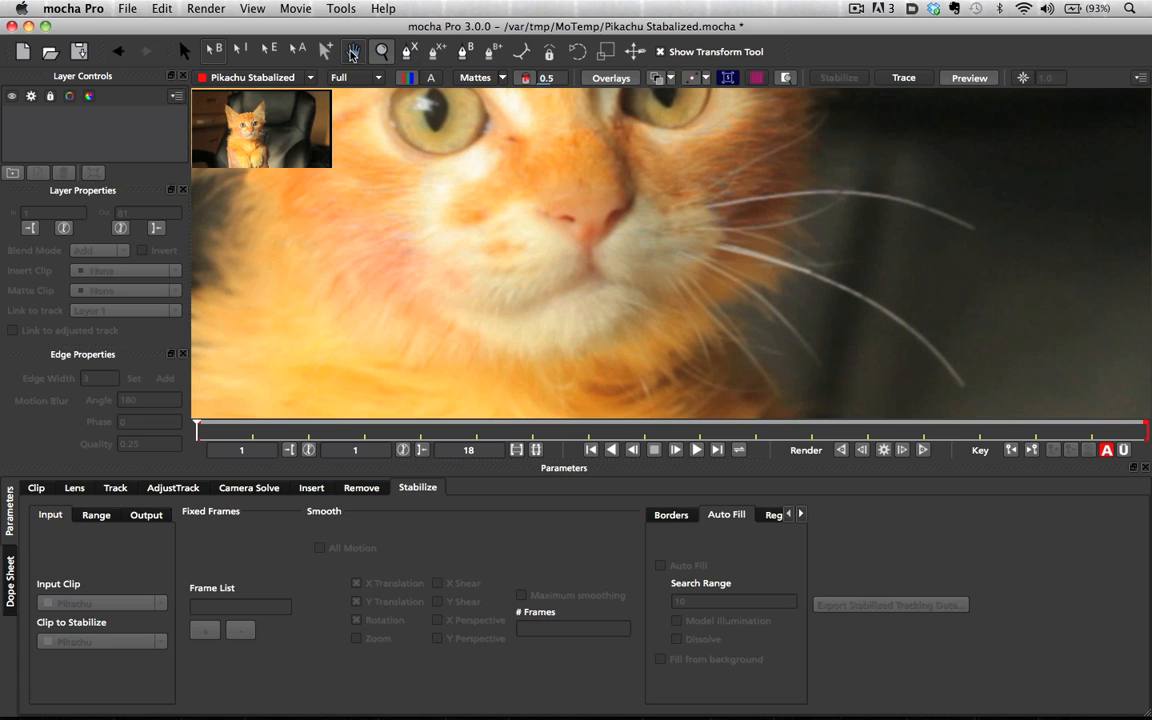
click(412, 53)
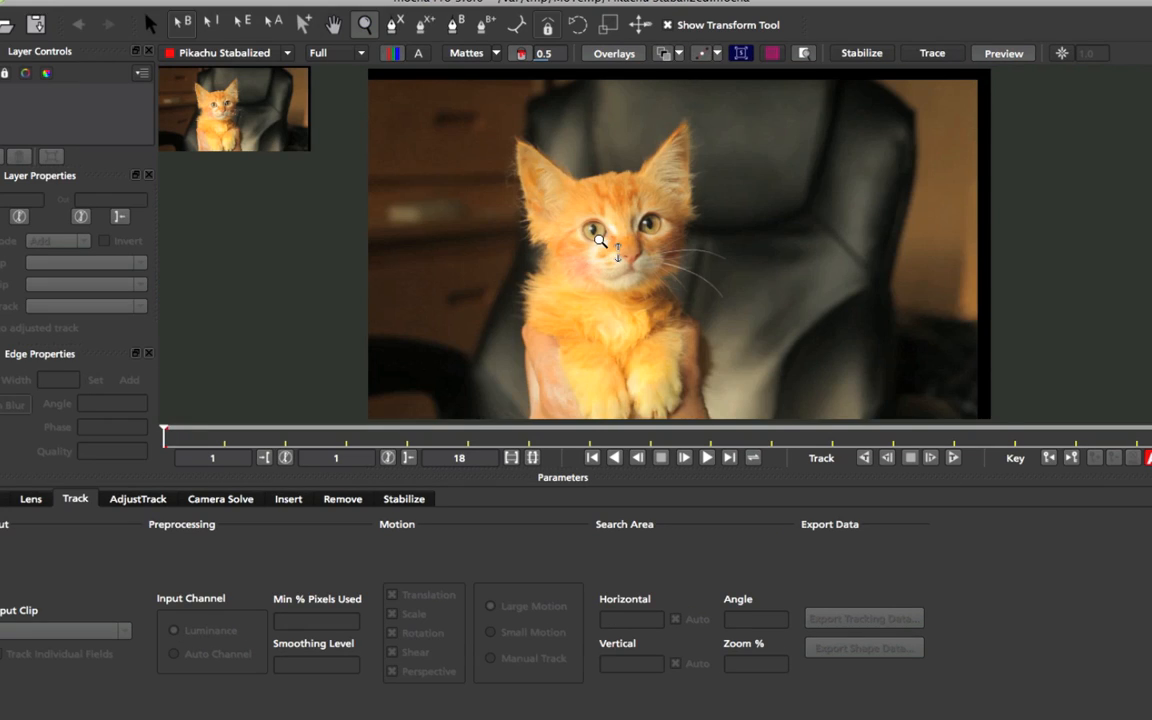
Draw a closed Bezier spline around the kitten's upper muzzle, running along the mouth line, over the nose and around both cheeks
click(654, 244)
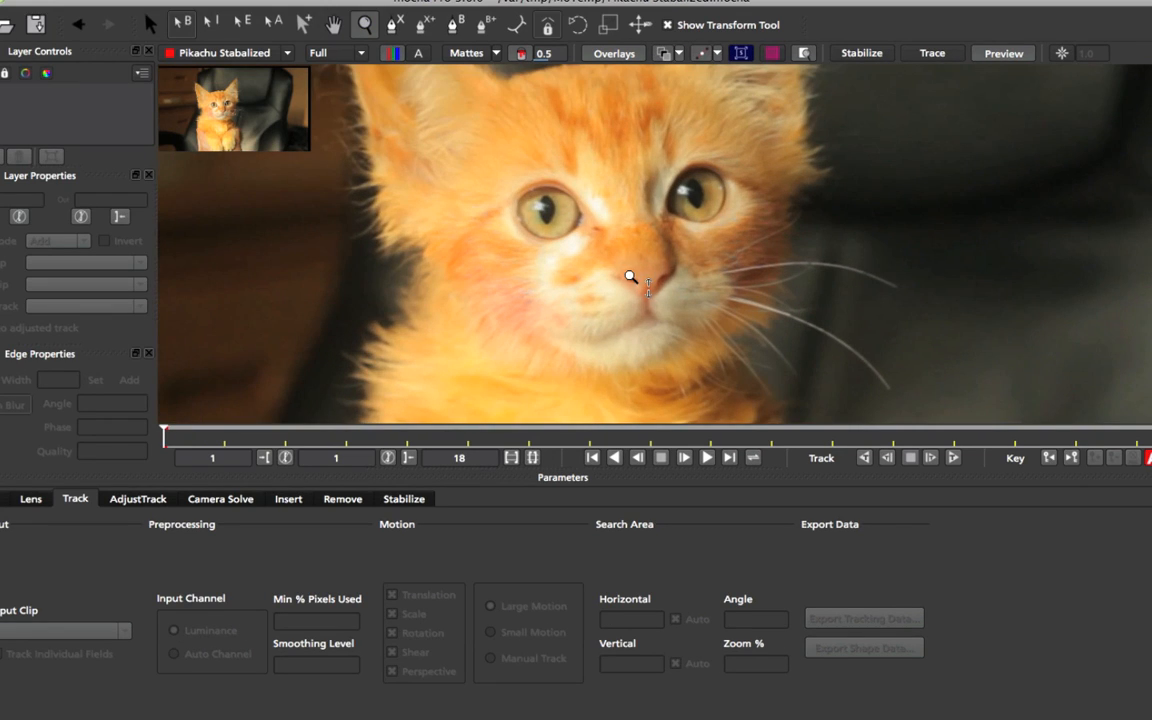
drag(629, 276, 650, 161)
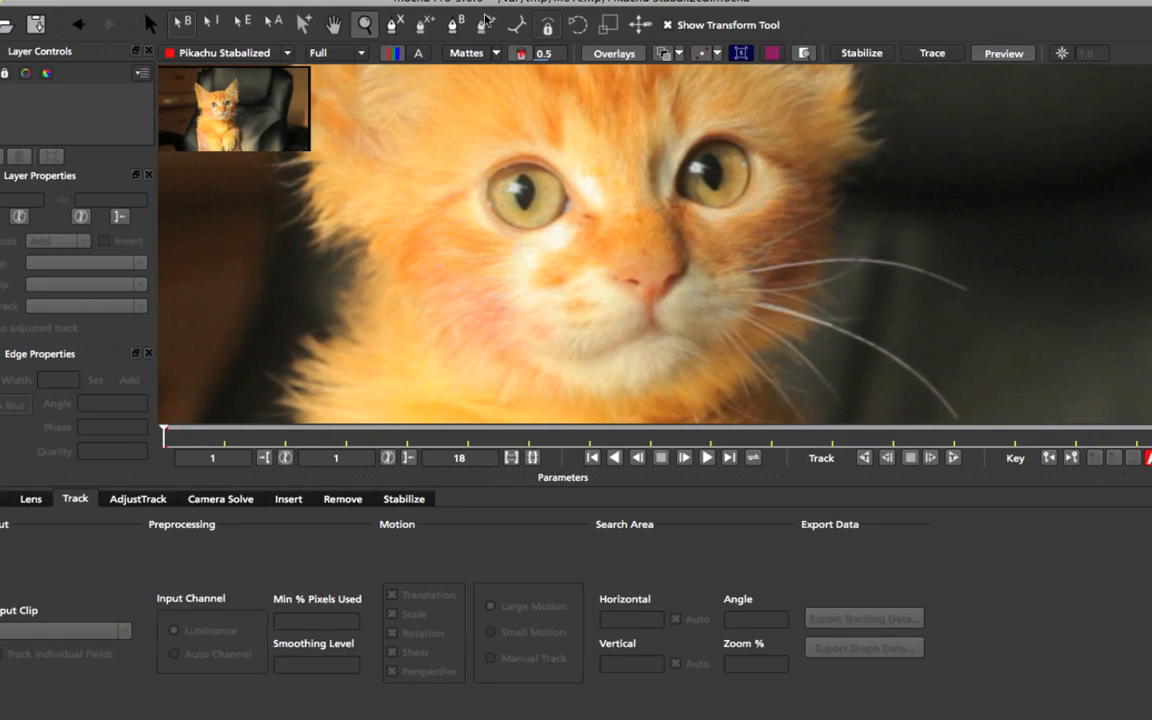
click(459, 25)
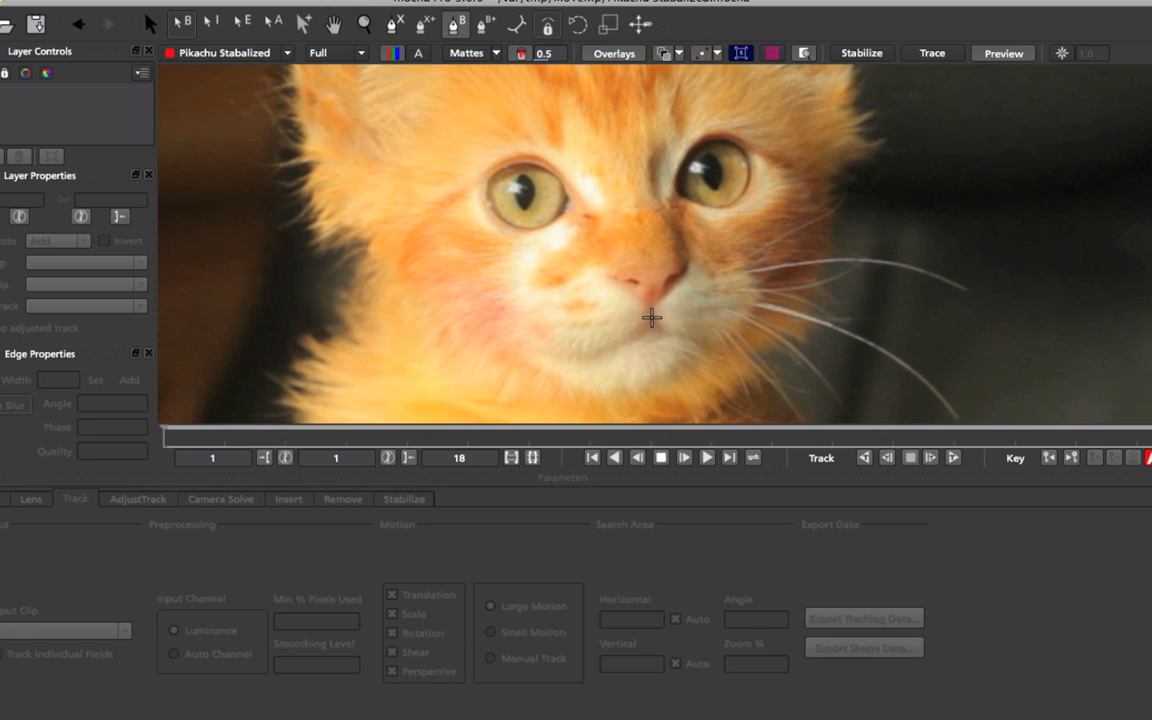
click(649, 316)
click(593, 333)
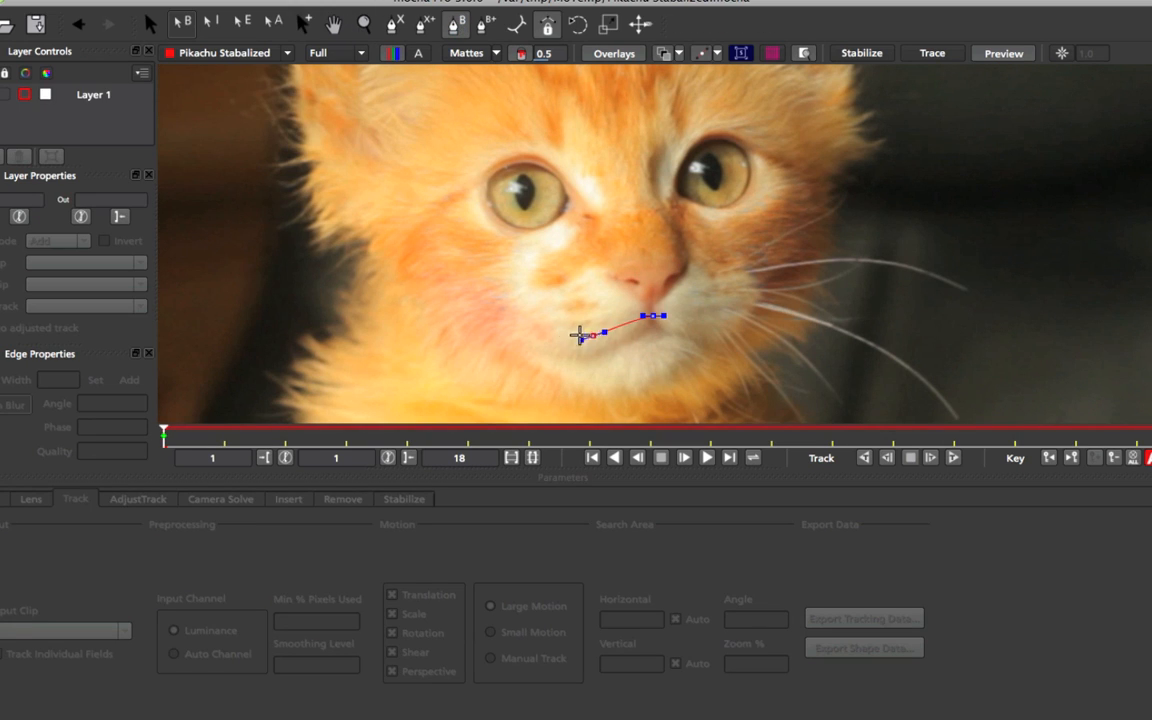
drag(501, 317, 499, 300)
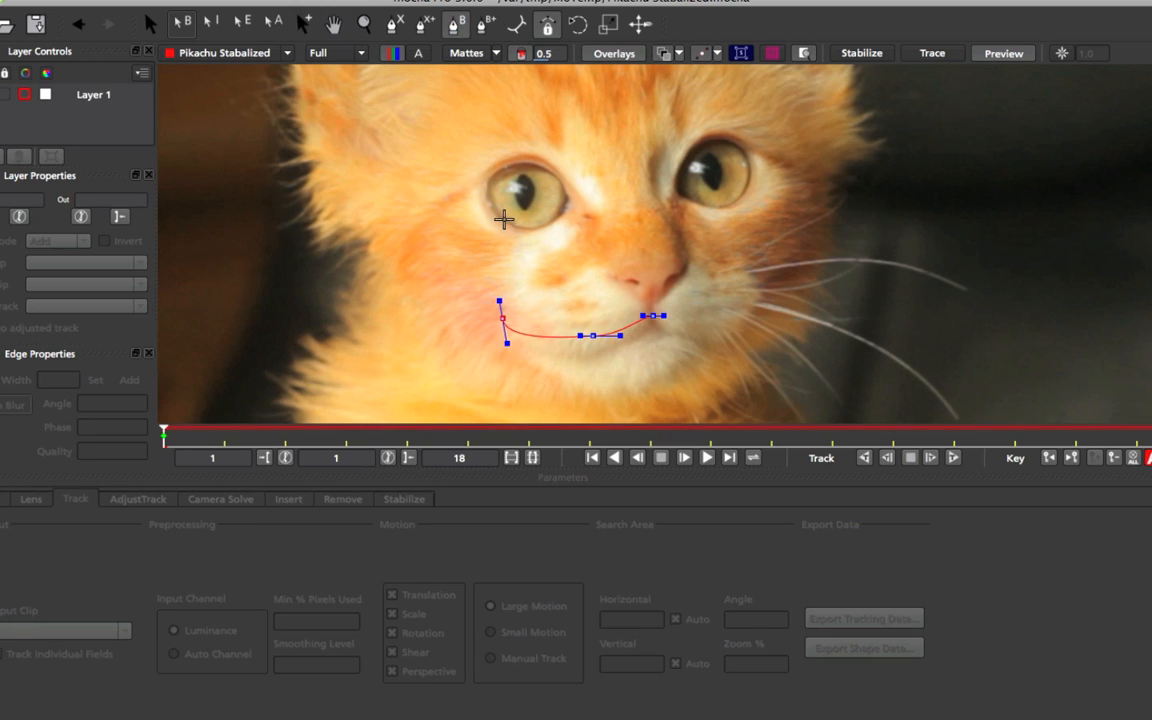
drag(523, 253, 662, 213)
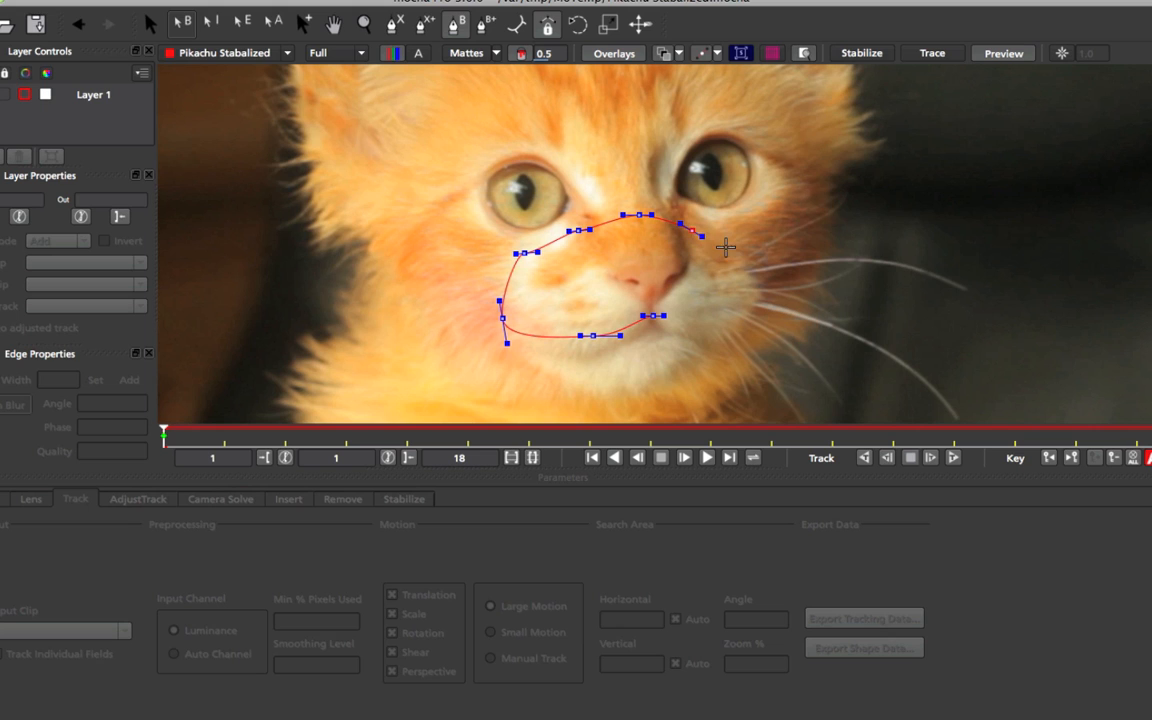
drag(753, 276, 754, 286)
drag(726, 337, 740, 341)
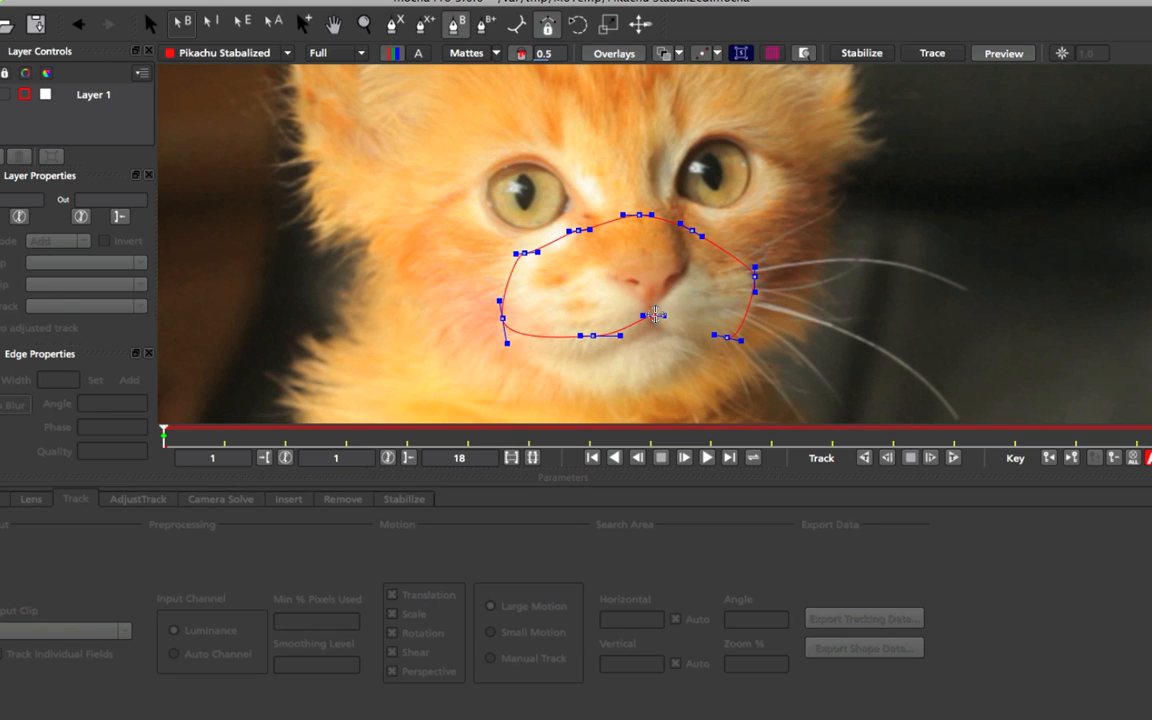
right_click(666, 336)
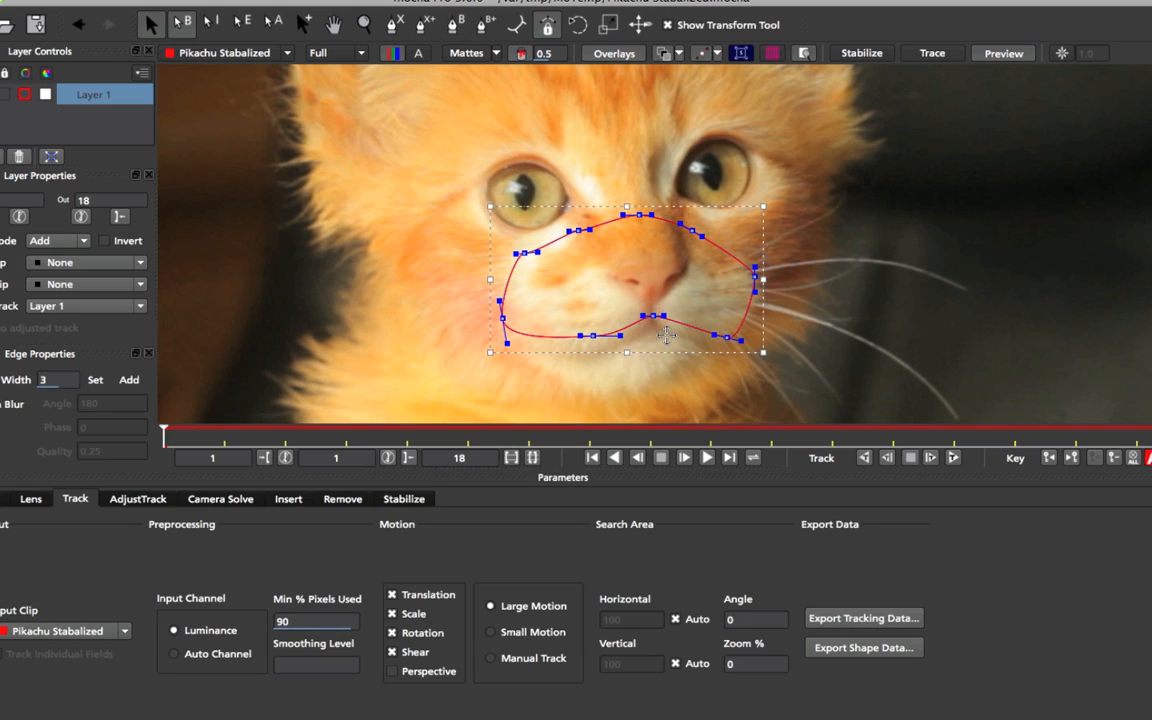
Track the muzzle shape forward from frame 1 through frame 18
click(952, 458)
click(951, 458)
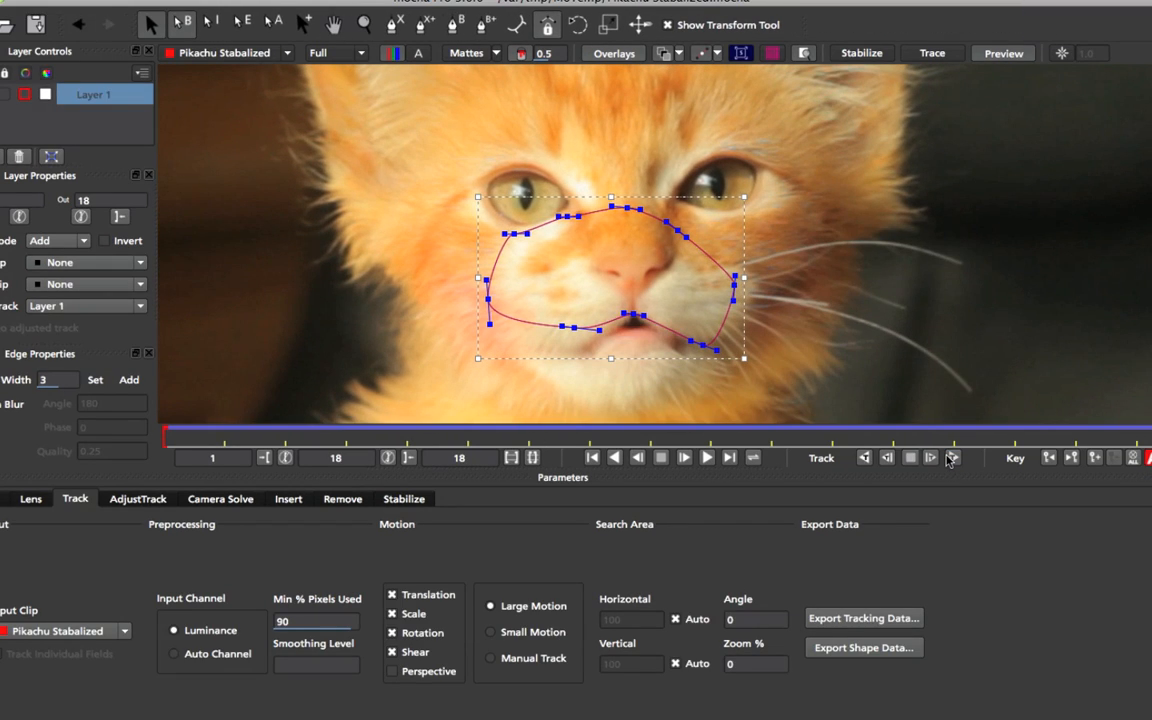
At frame 10, raise the muzzle shape's two right-hand points away from the open mouth, and track forward again to frame 18
click(707, 432)
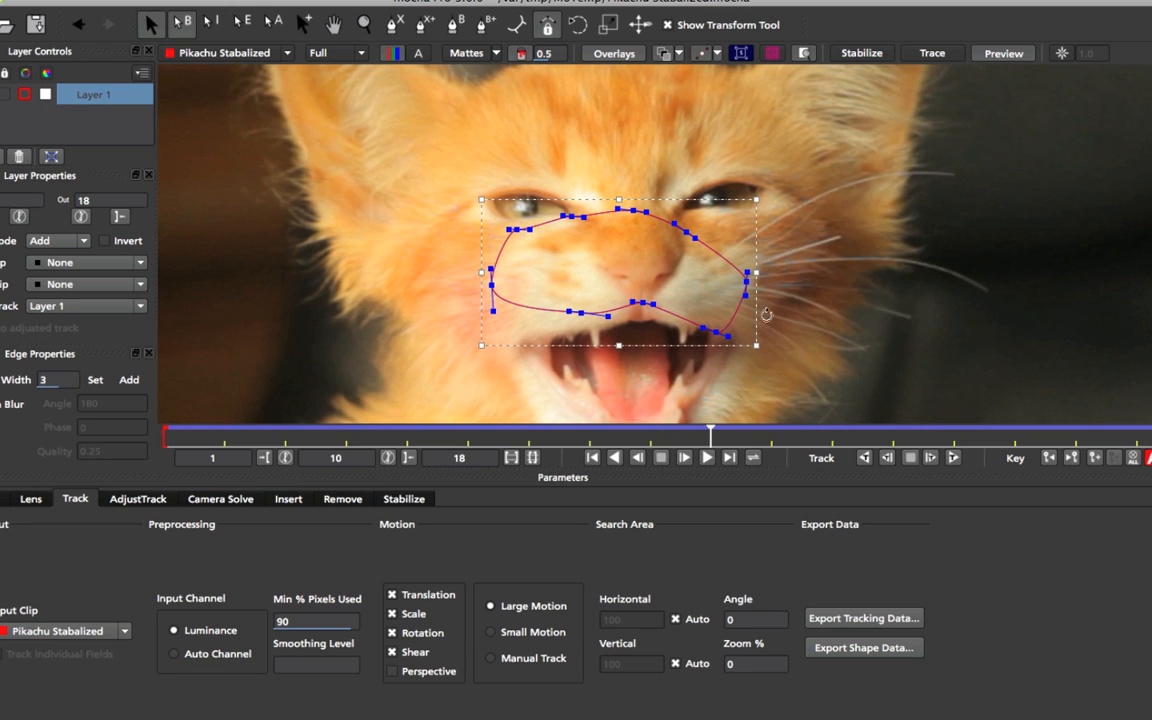
drag(719, 332, 722, 321)
drag(746, 282, 740, 241)
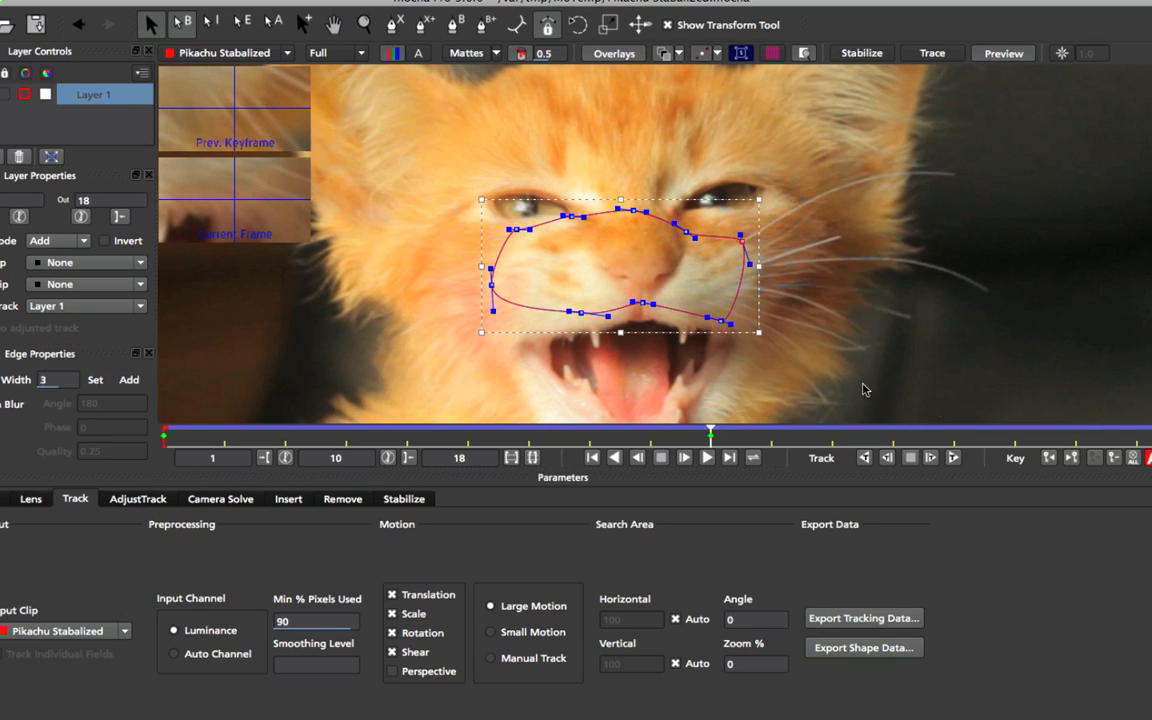
click(955, 458)
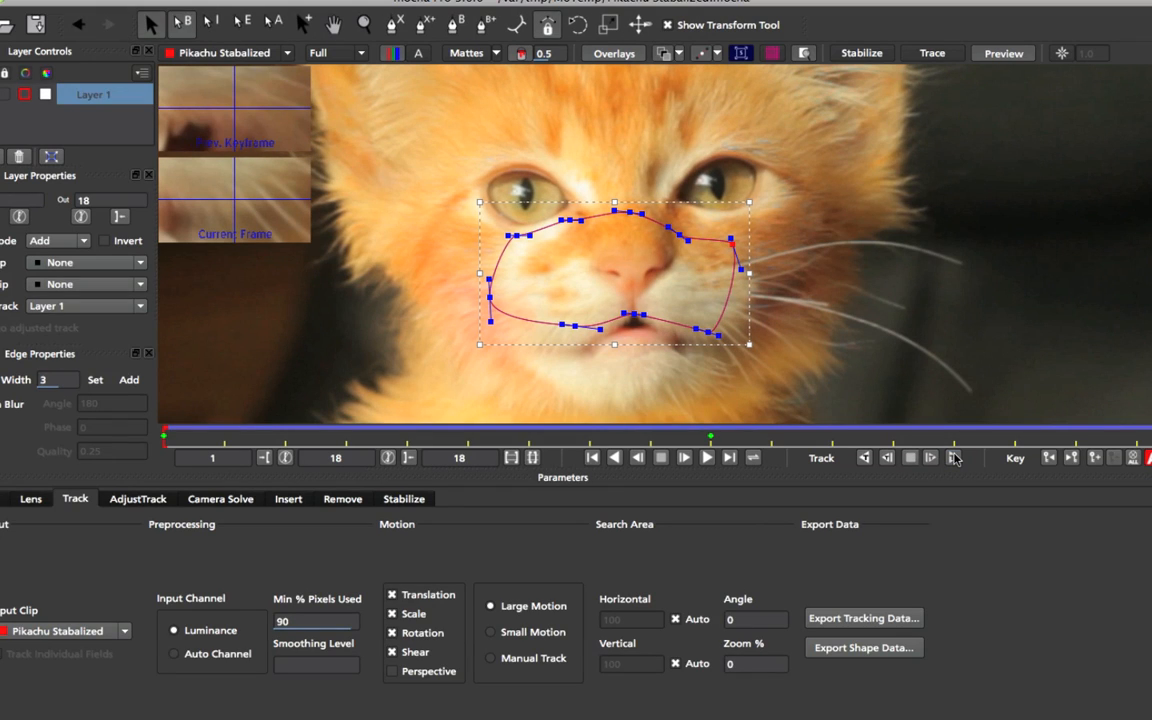
Check the corrected muzzle shape at frame 10 and return to frame 1
click(712, 443)
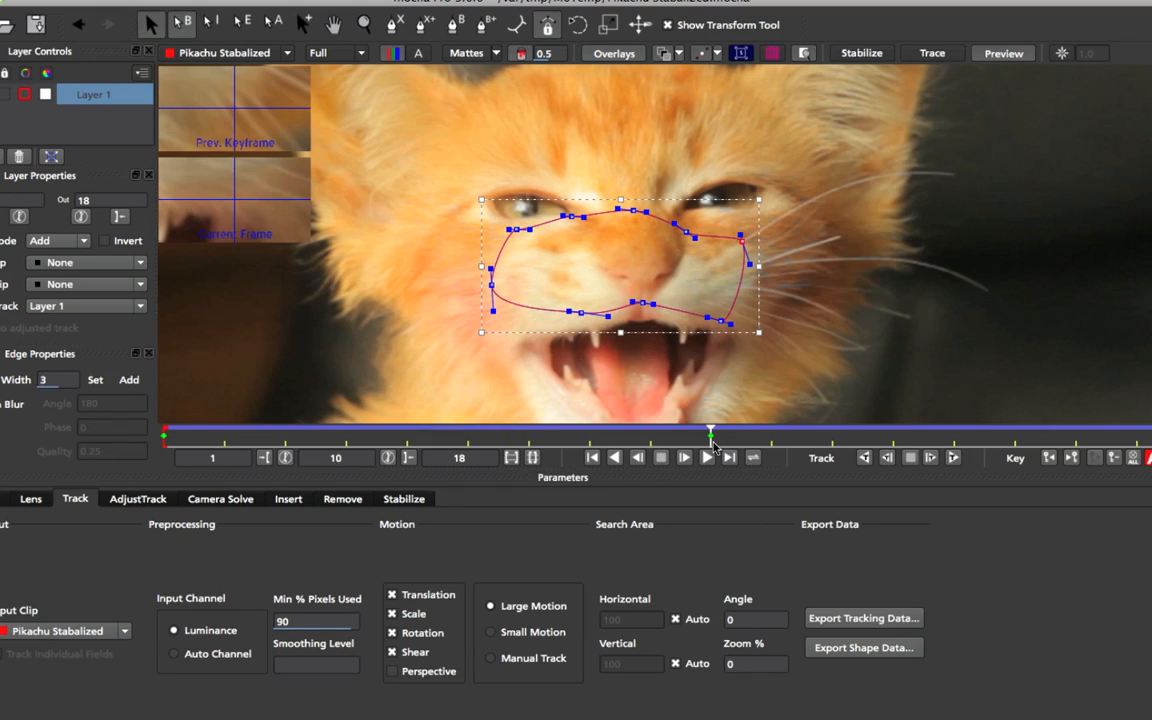
click(213, 445)
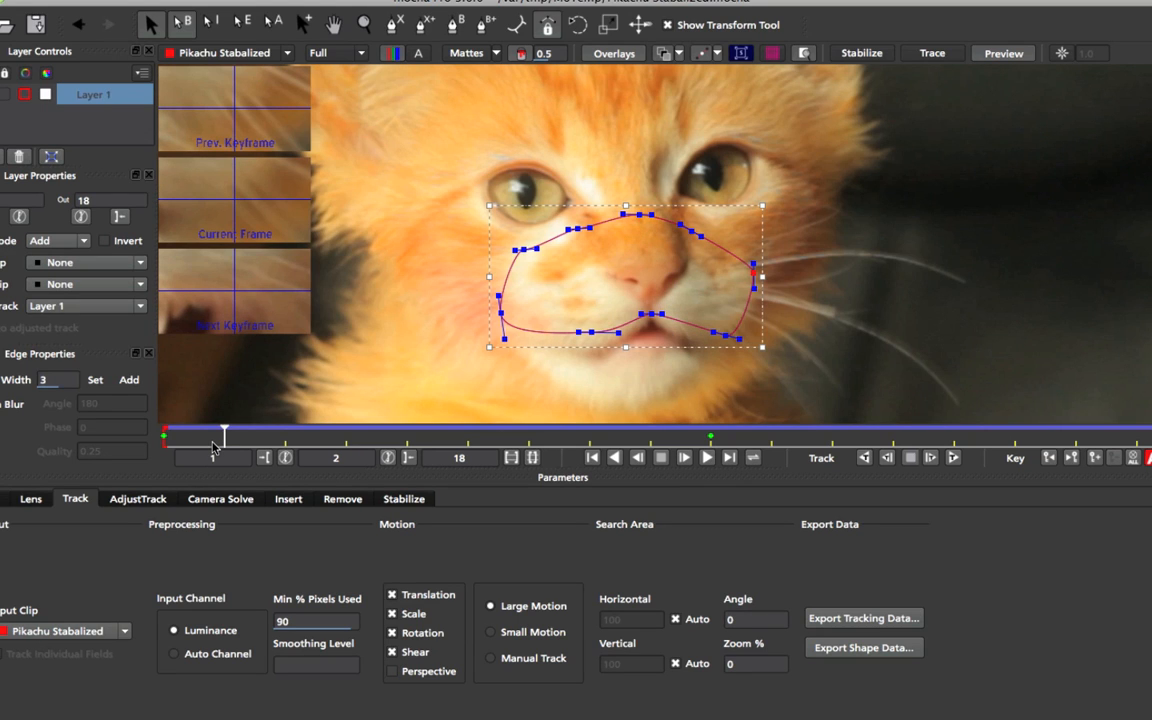
key(Left)
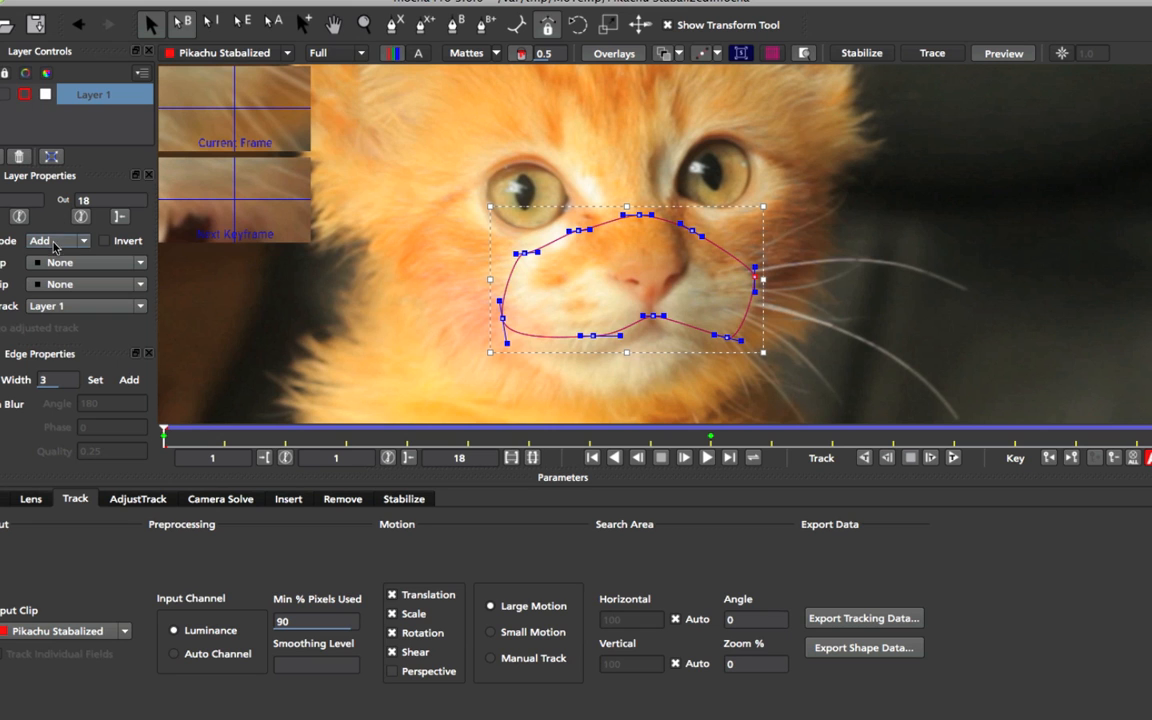
Remove the muzzle shape's keyframe at frame 10 and return to frame 1
click(711, 433)
click(190, 442)
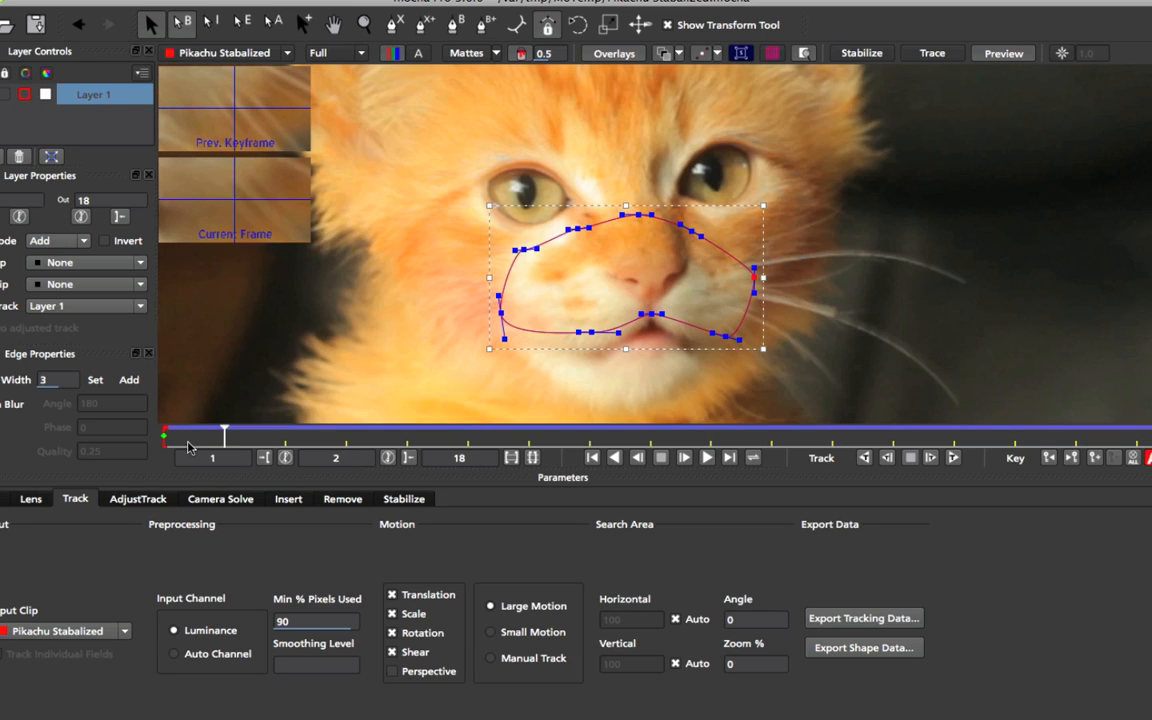
click(188, 444)
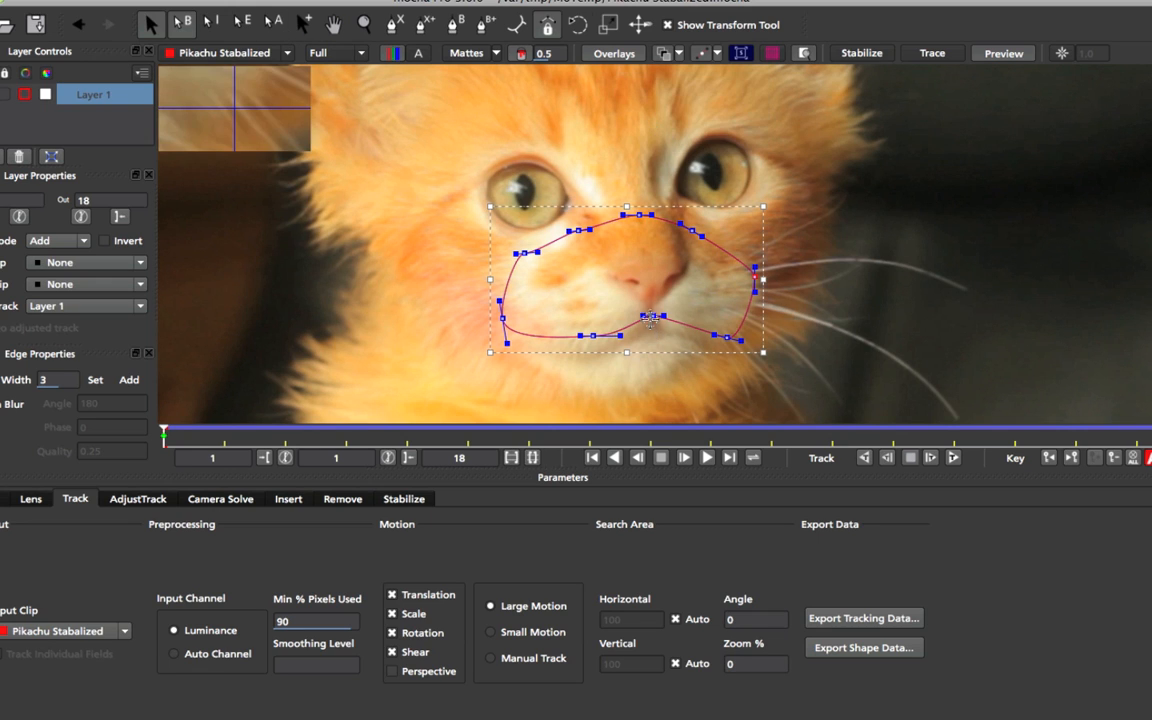
At frame 1, refit the muzzle shape by raising its mouth-centre, outer cheek and lower-right points and pulling the points beside the nose inward
drag(653, 316, 653, 308)
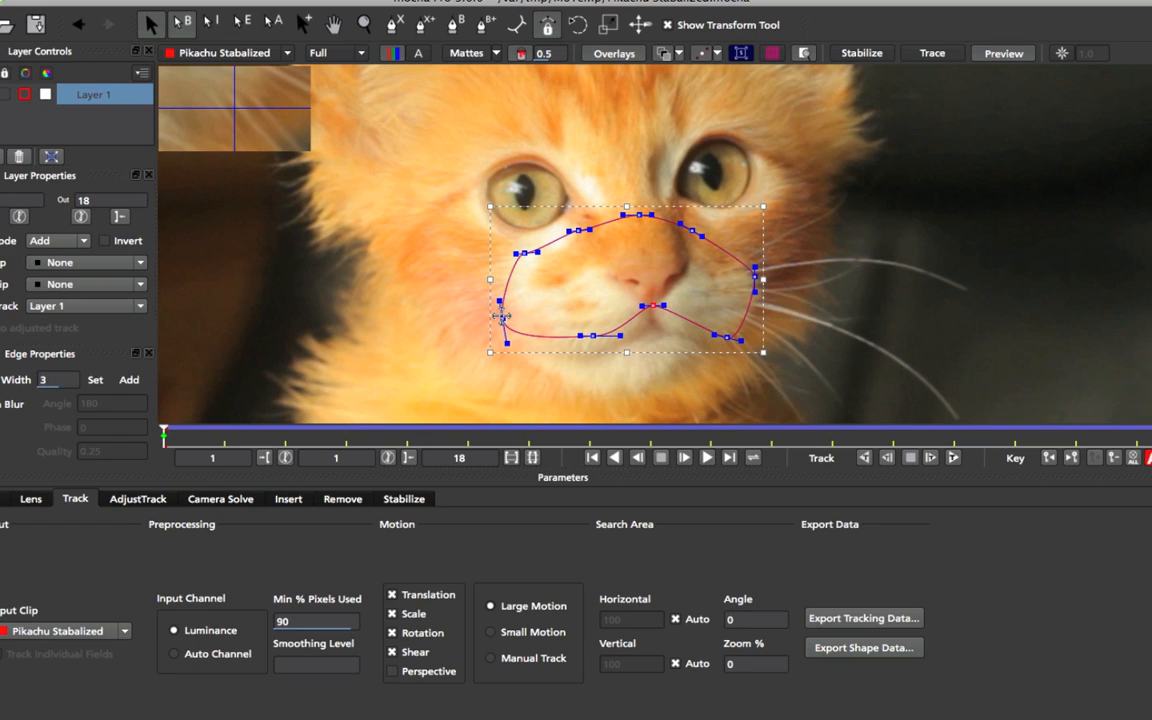
mouse_move(503, 316)
mouse_down()
mouse_move(497, 292)
mouse_move(499, 305)
mouse_up()
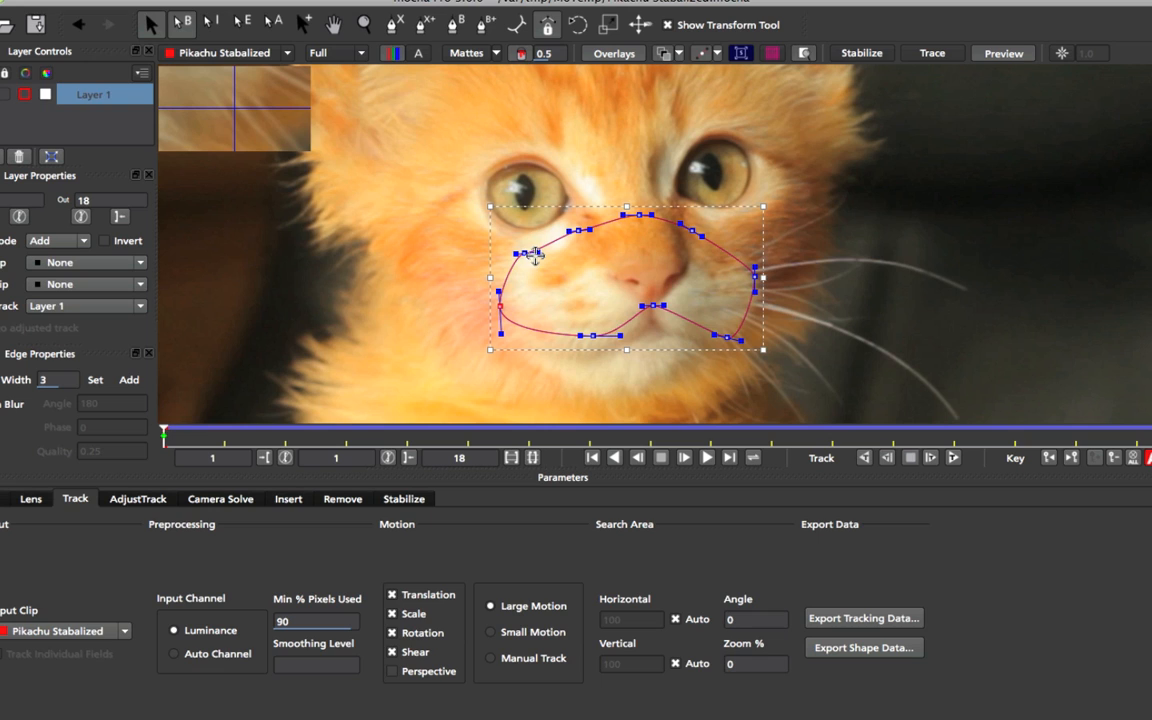
drag(528, 253, 536, 258)
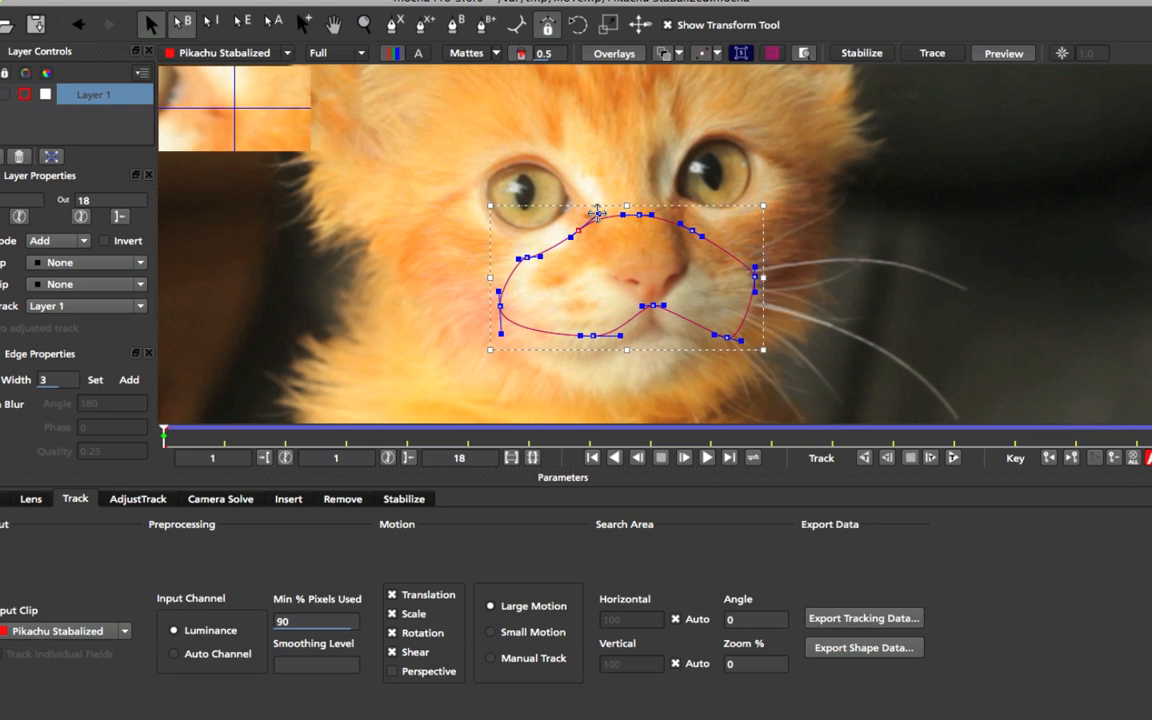
drag(579, 228, 592, 237)
drag(702, 235, 696, 232)
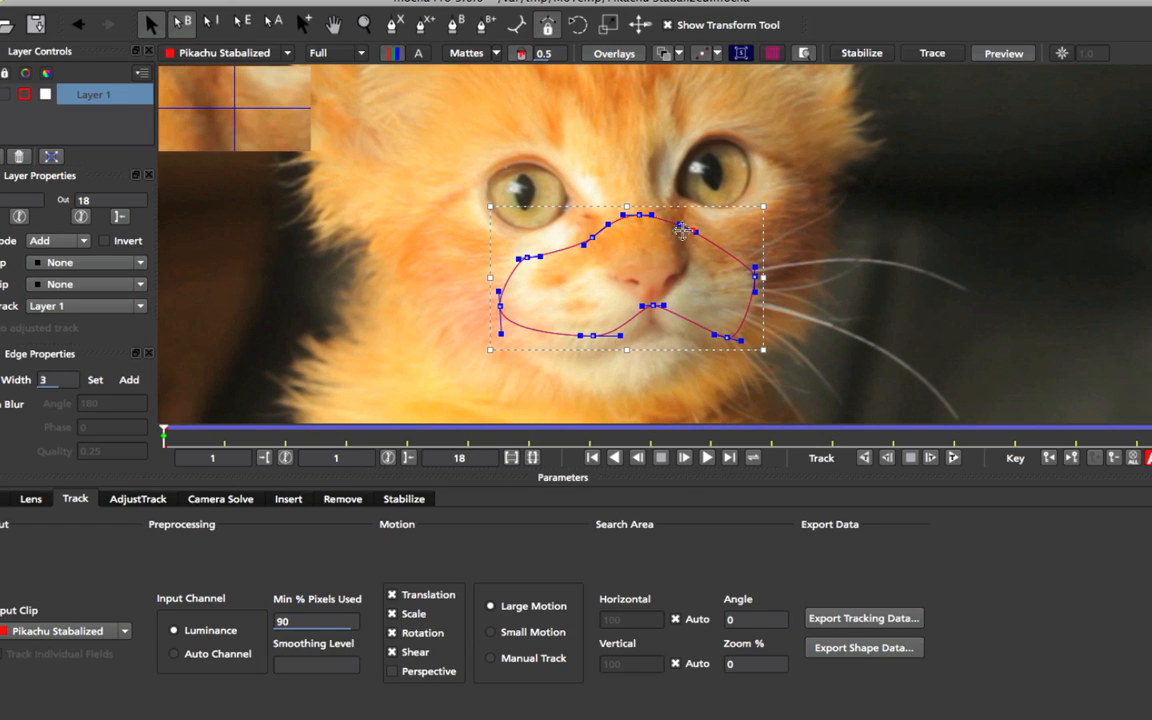
drag(755, 276, 754, 253)
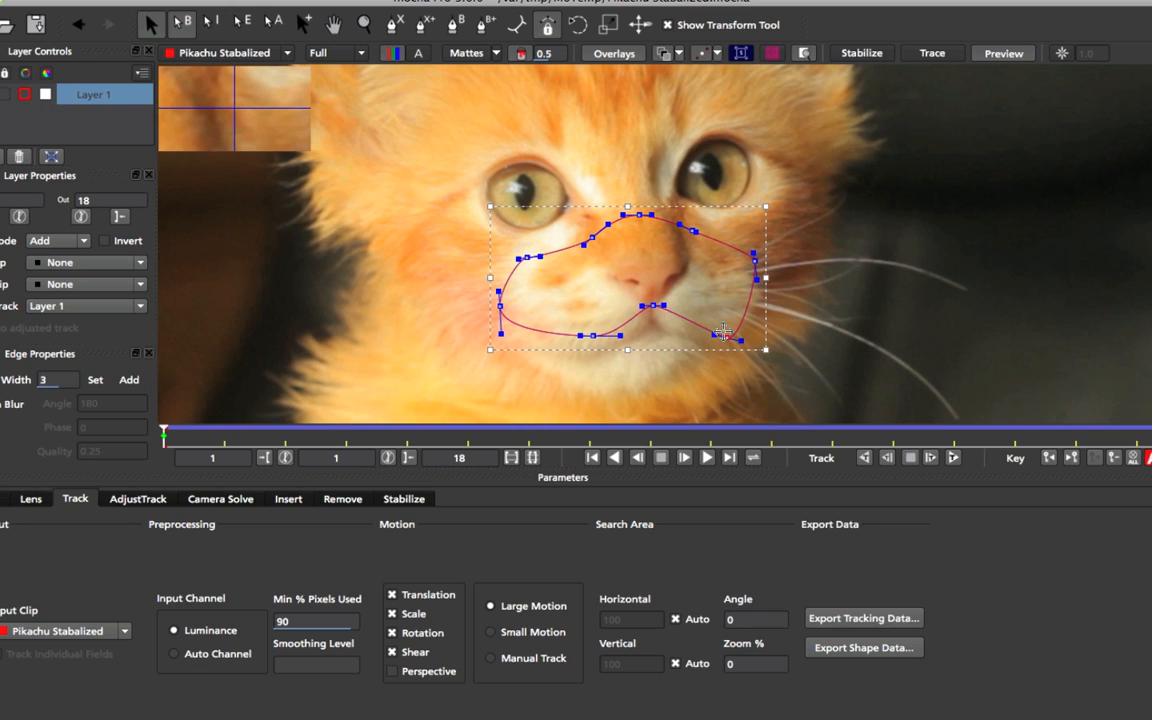
drag(727, 336, 732, 328)
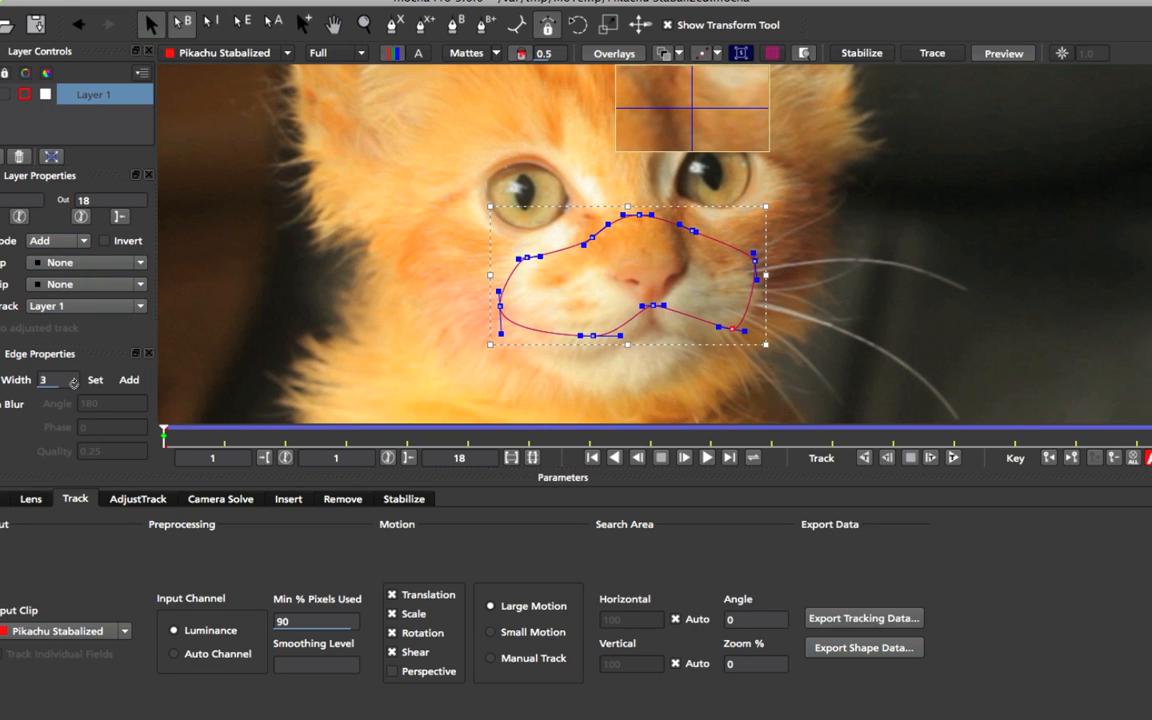
Add feather edges with width 3 along the muzzle shape's lower points, and feather the left cheek point much wider
click(124, 381)
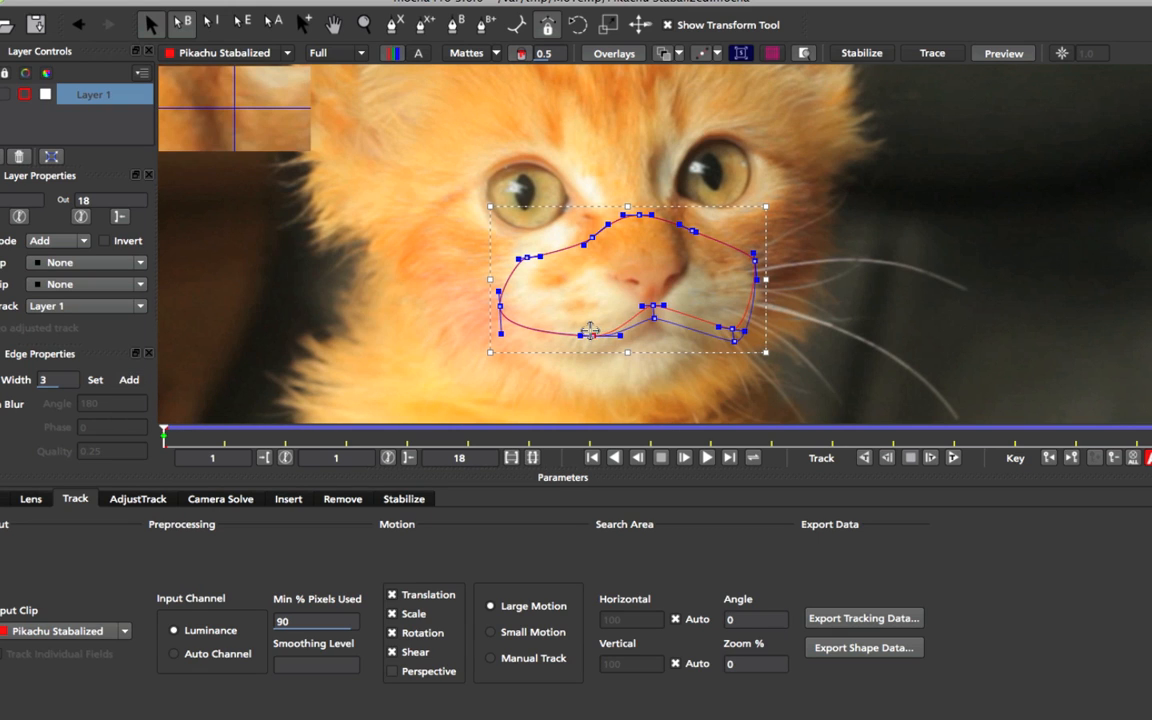
click(126, 381)
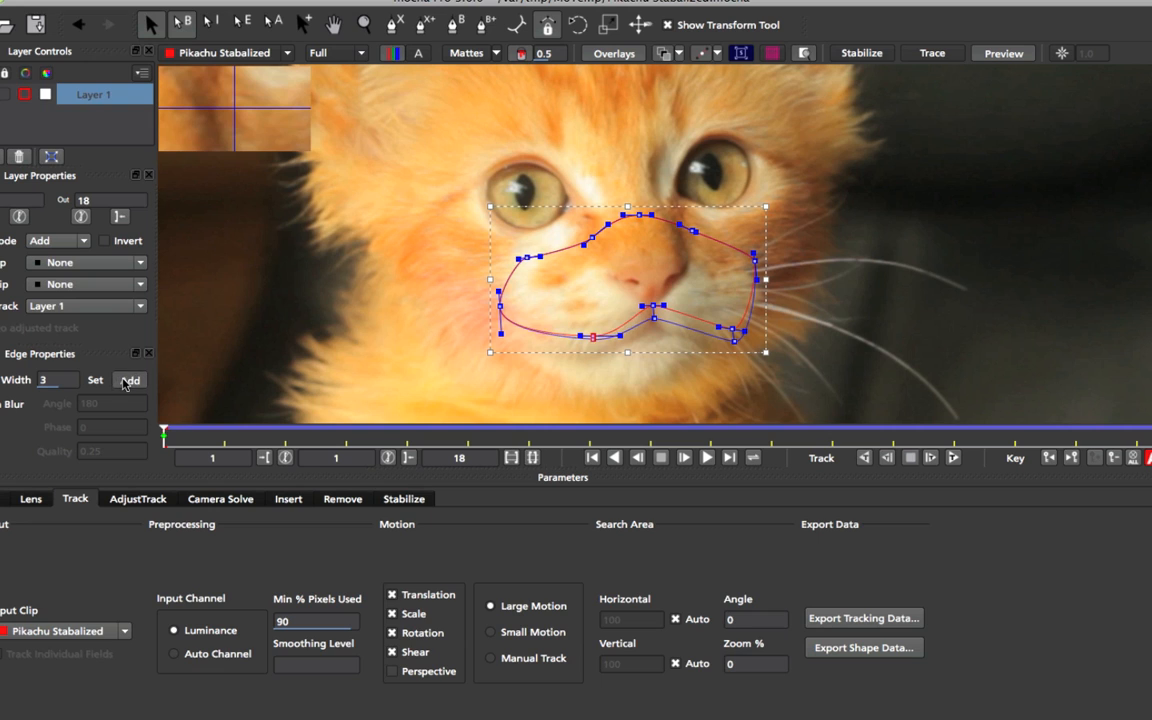
click(500, 306)
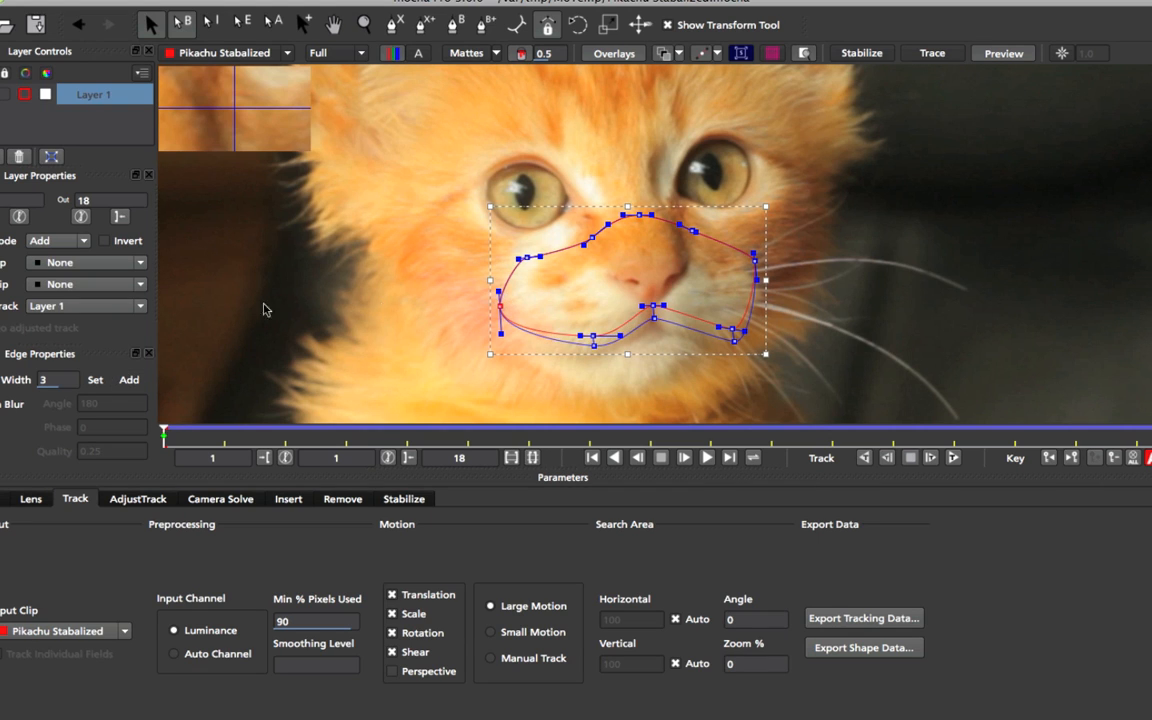
click(129, 380)
click(129, 380)
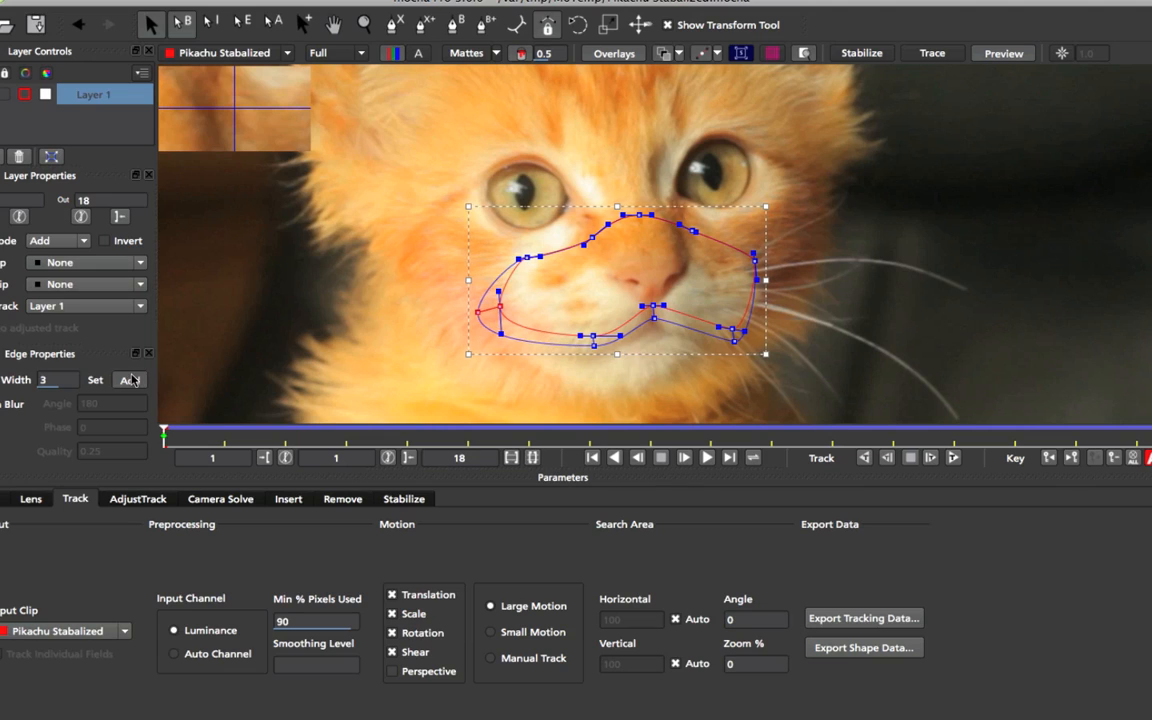
click(129, 380)
click(129, 380)
click(129, 380)
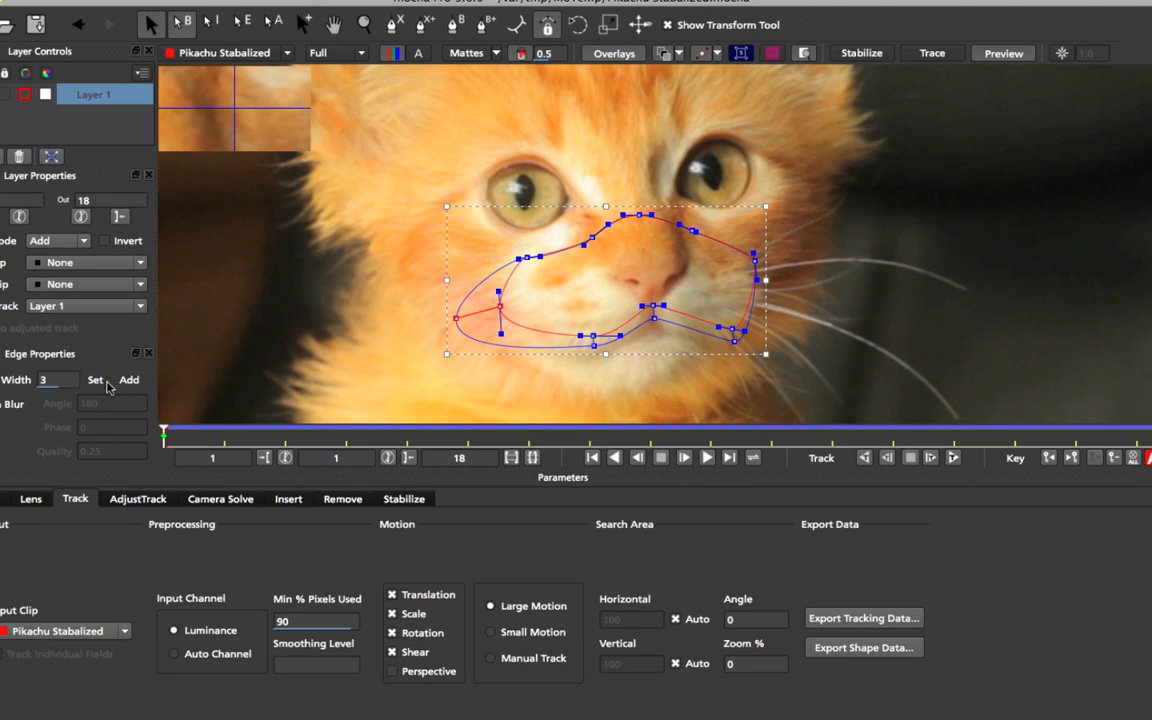
Add feather edges with width 3 to the muzzle shape's upper-left cheek point and the points over and beside the nose
click(530, 256)
click(528, 257)
click(129, 380)
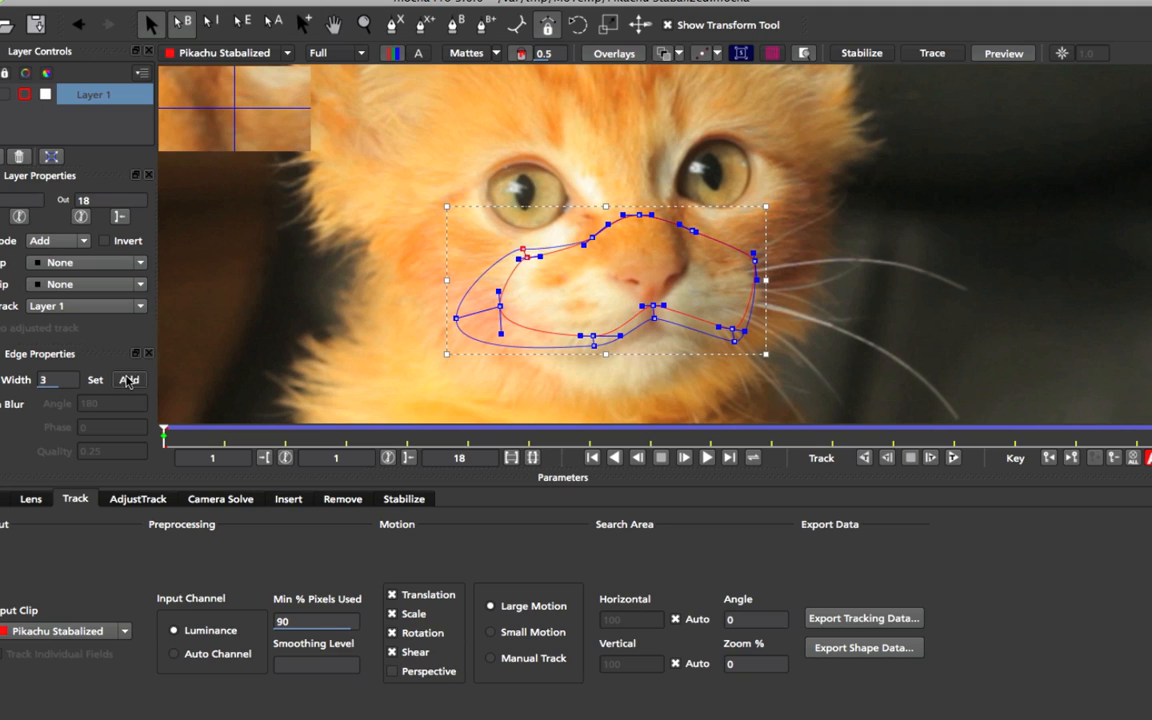
click(130, 380)
click(131, 380)
click(132, 380)
click(130, 385)
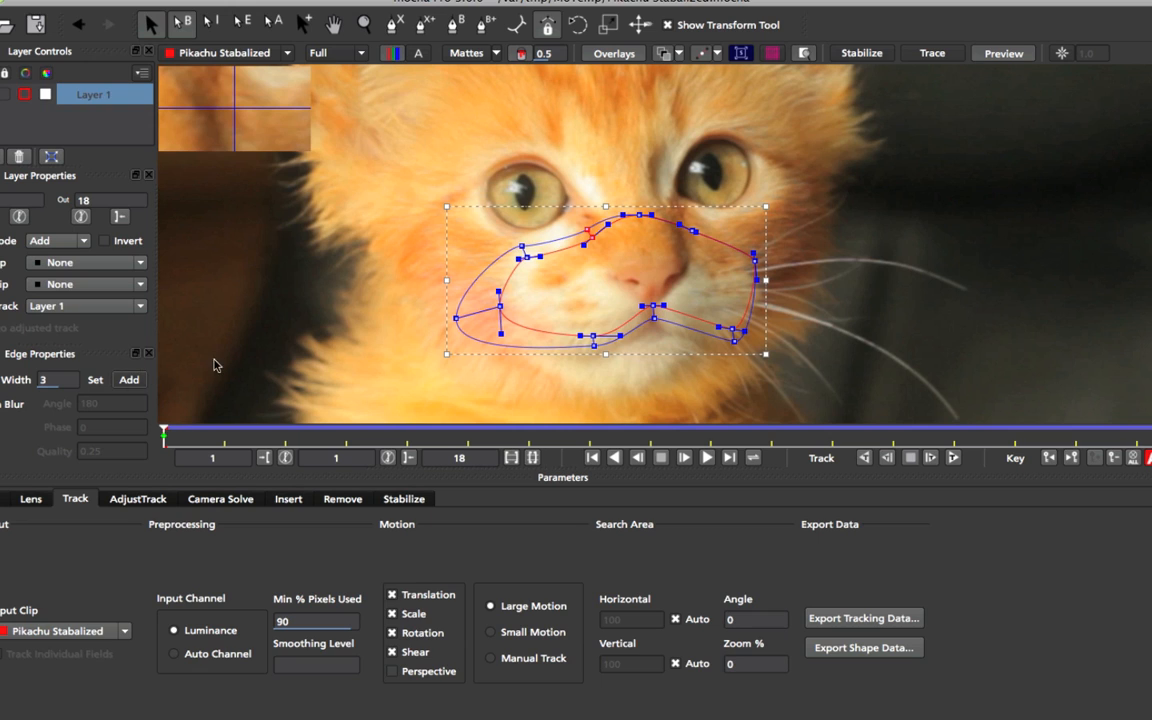
shift+click(692, 229)
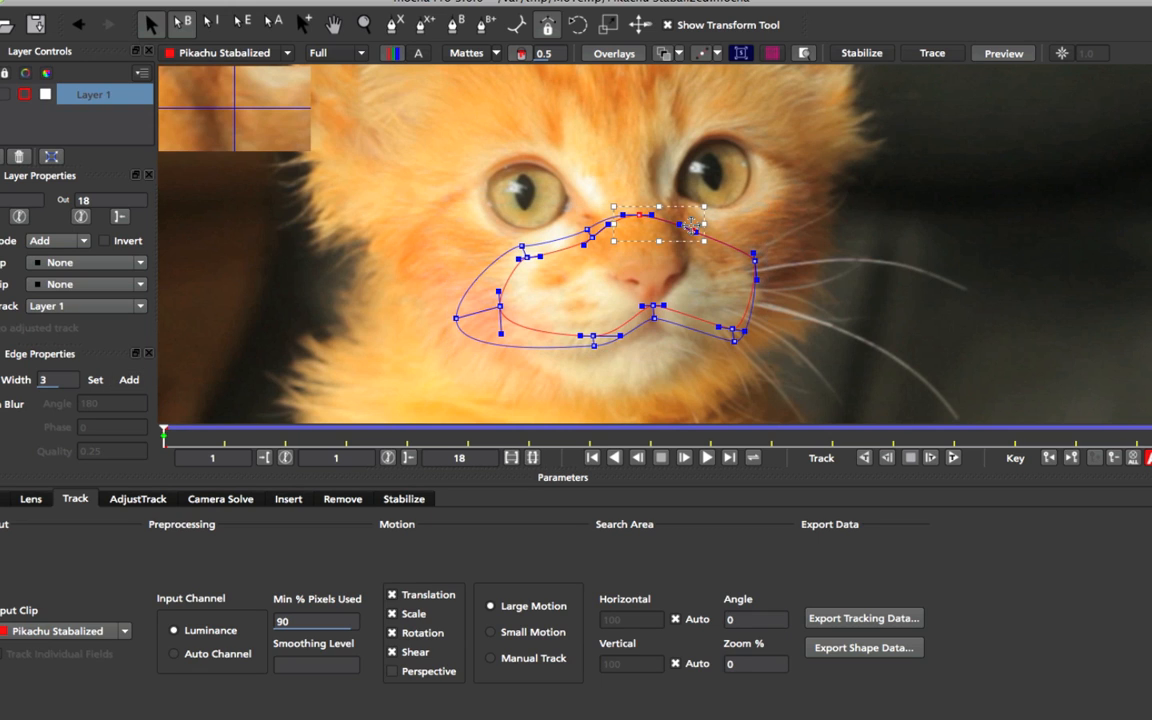
click(131, 380)
click(131, 380)
click(131, 380)
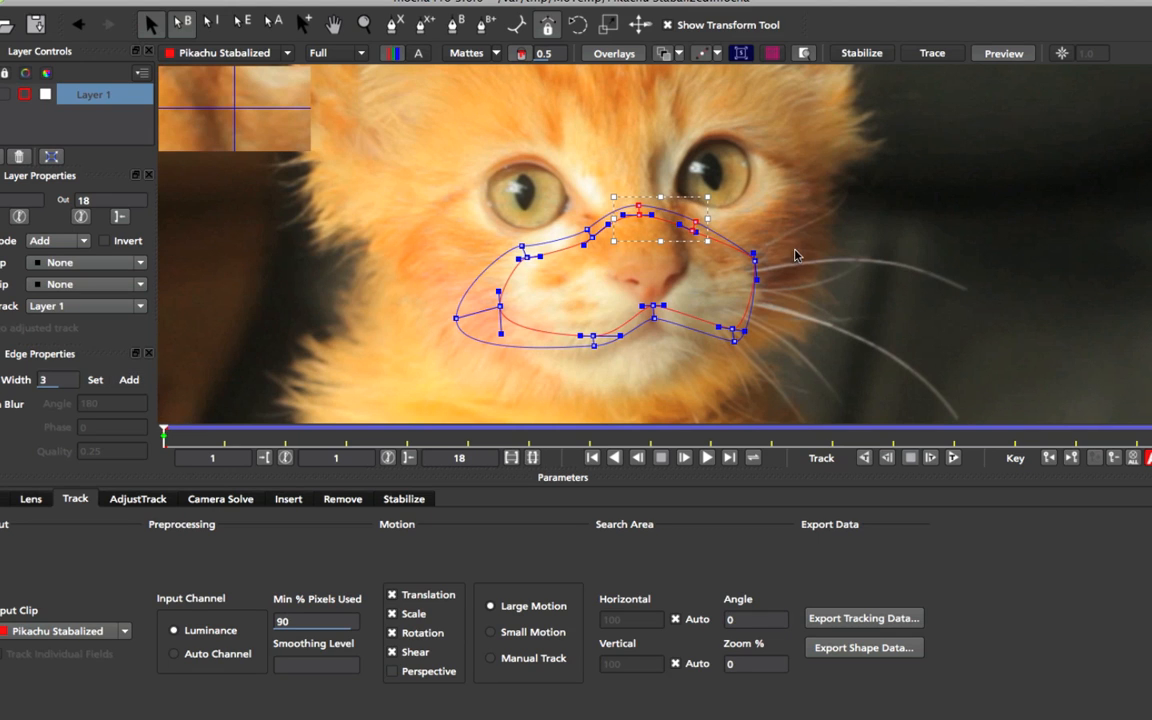
Widen the feather edge at the muzzle shape's right cheek point and pull the right cheek and lower-right points inward
key(ctrl+a)
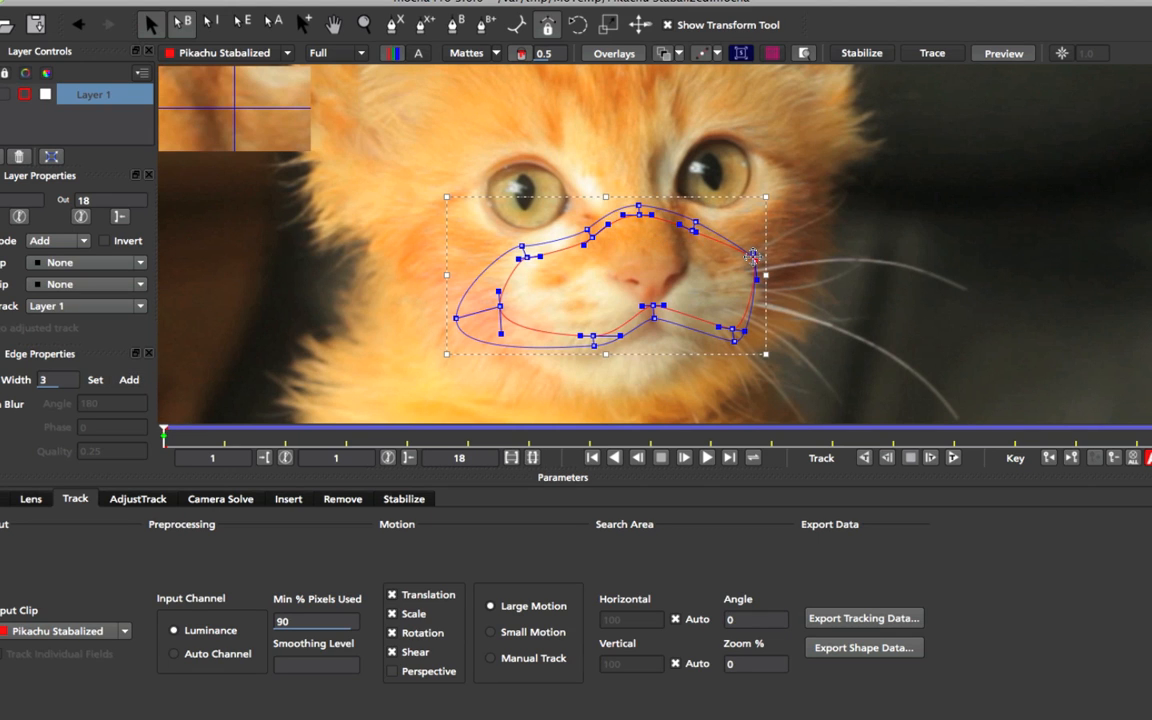
click(132, 381)
click(133, 383)
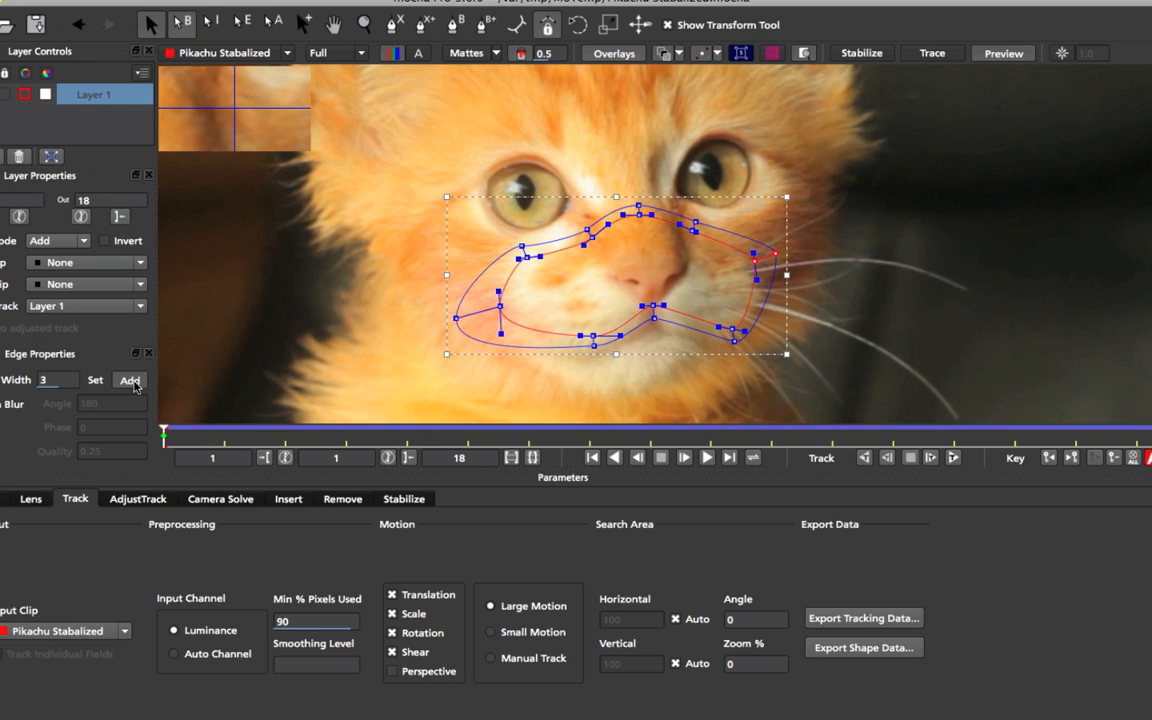
click(132, 381)
click(132, 381)
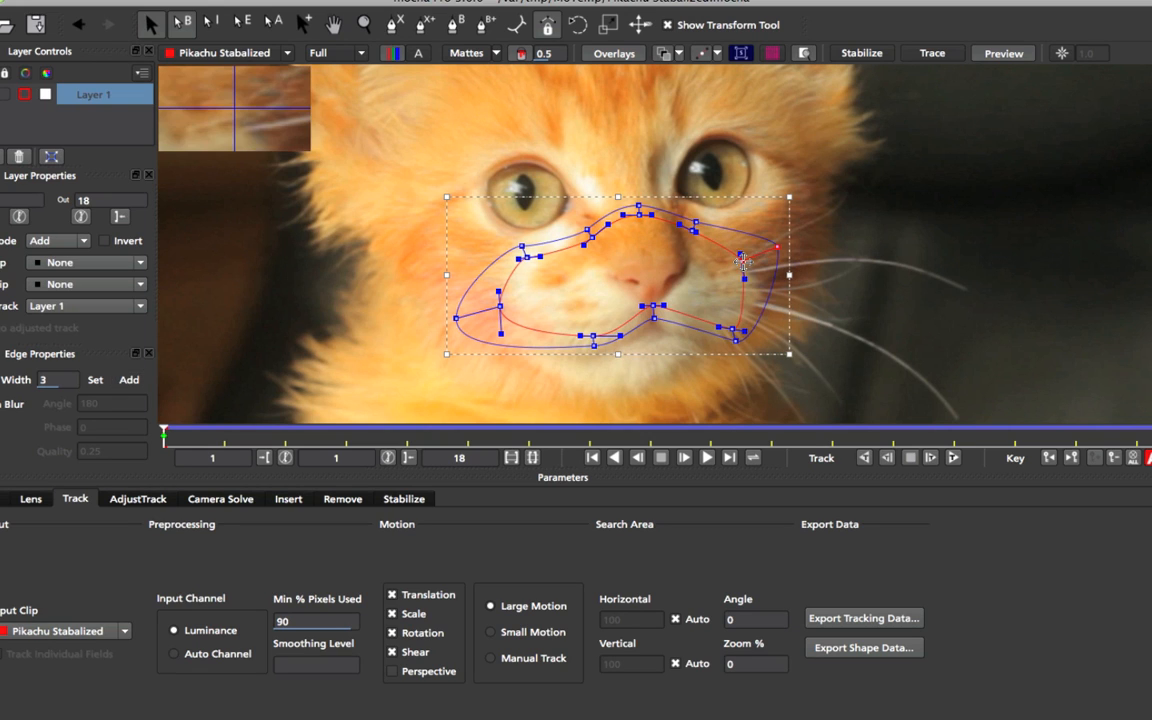
drag(731, 329, 718, 320)
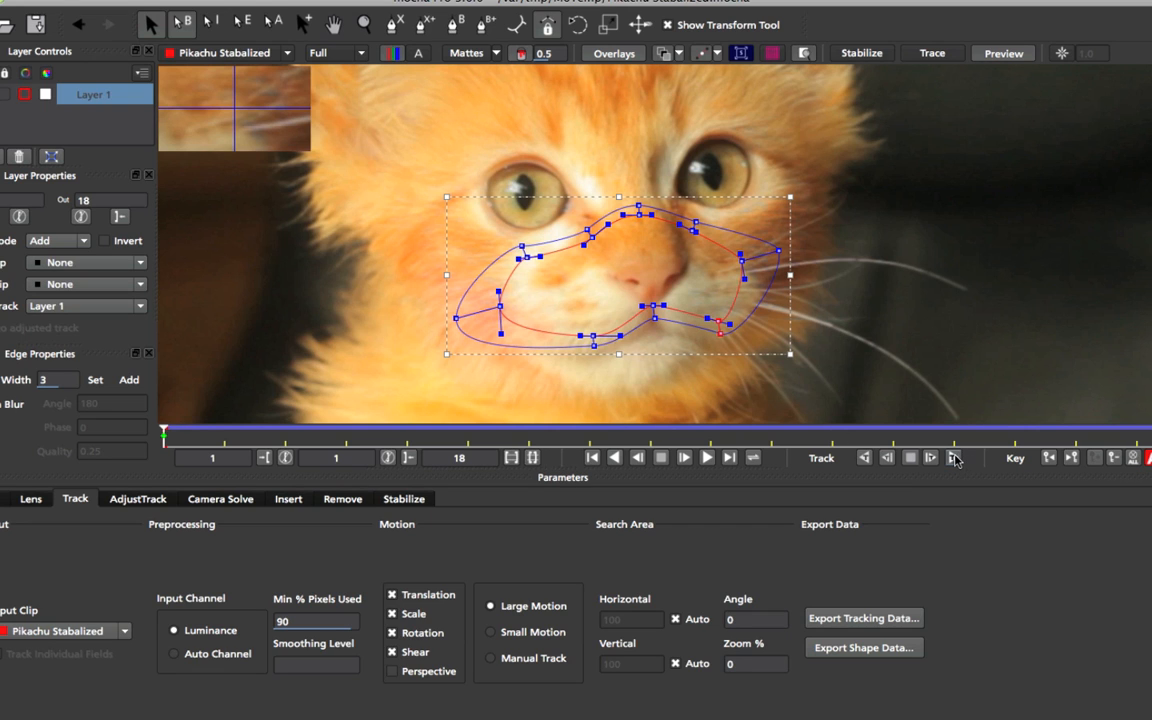
Play back the tracked muzzle shape and view the matte for Layer 1 to examine its feathering
click(707, 457)
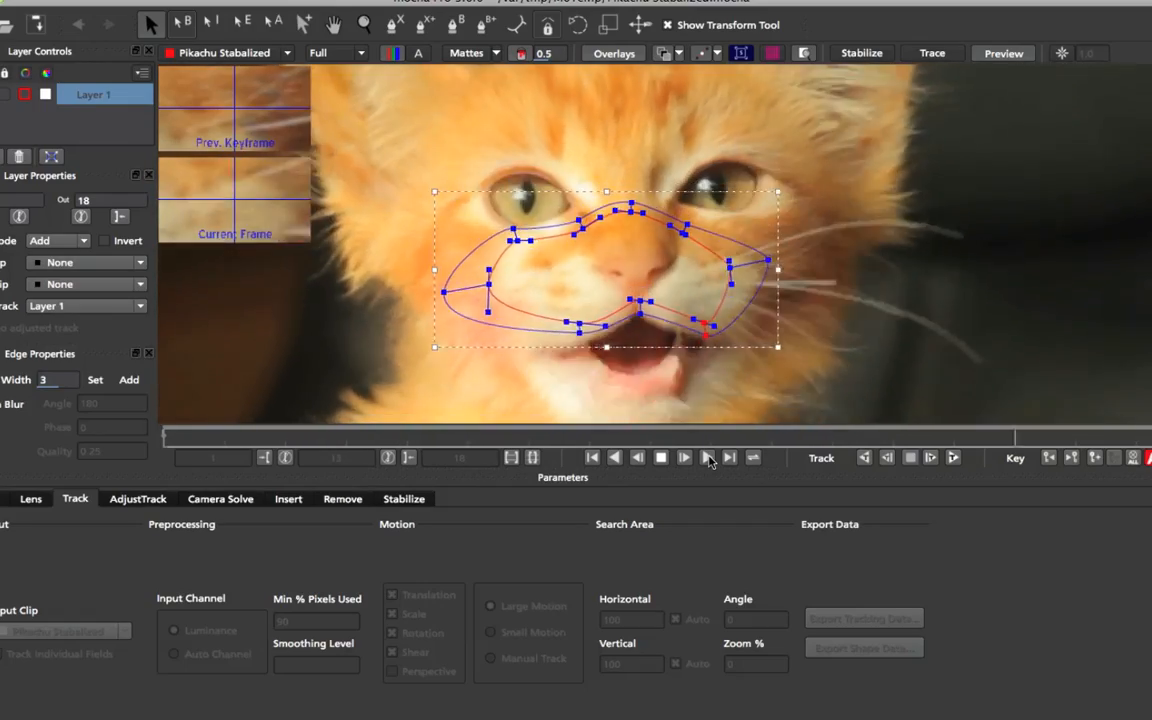
click(289, 56)
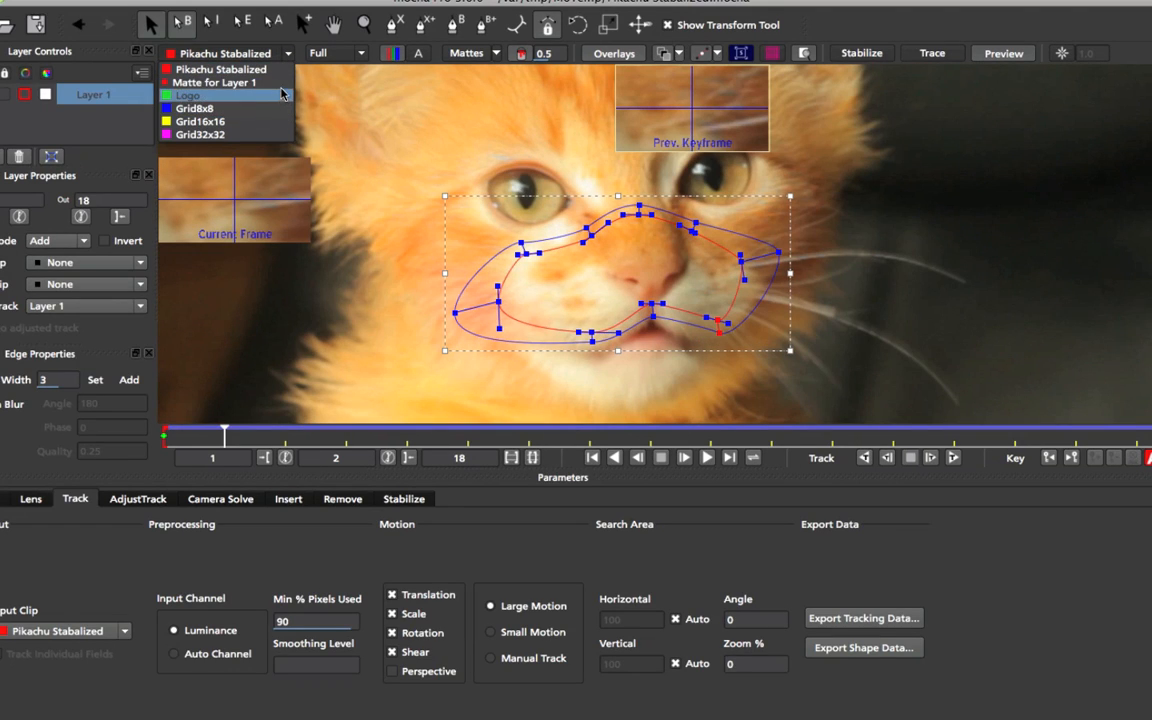
click(281, 87)
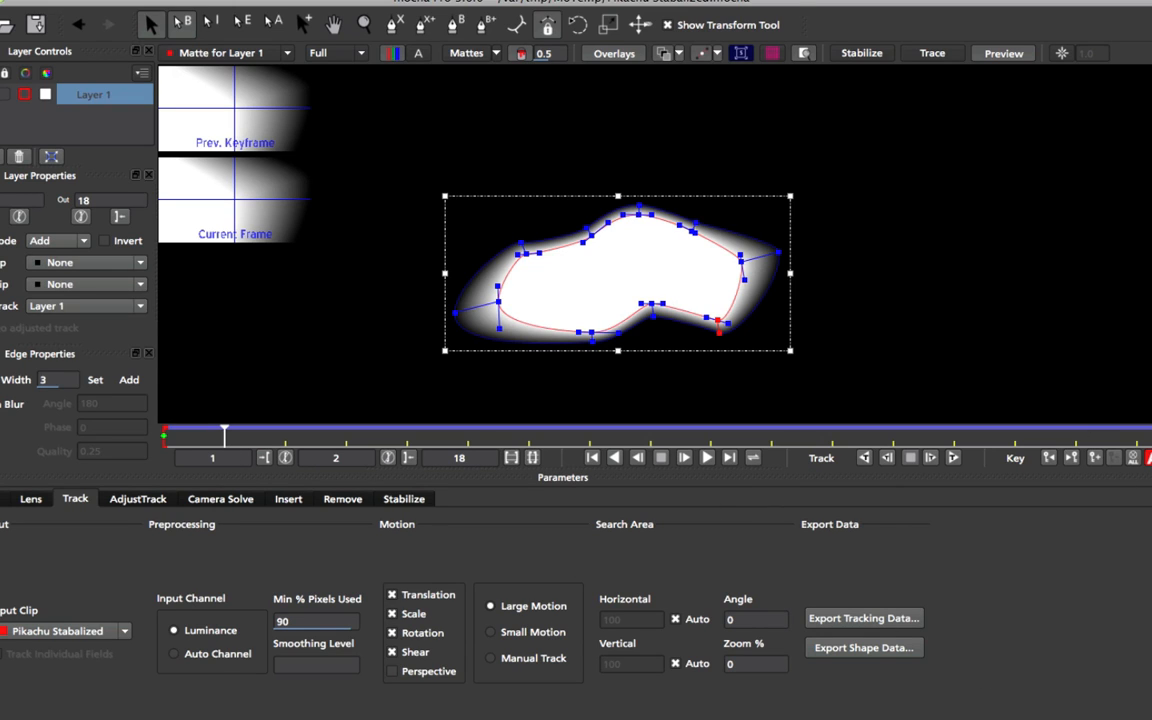
Export the selected layer's shape data to the clipboard in the mocha shape data for AE format
click(830, 648)
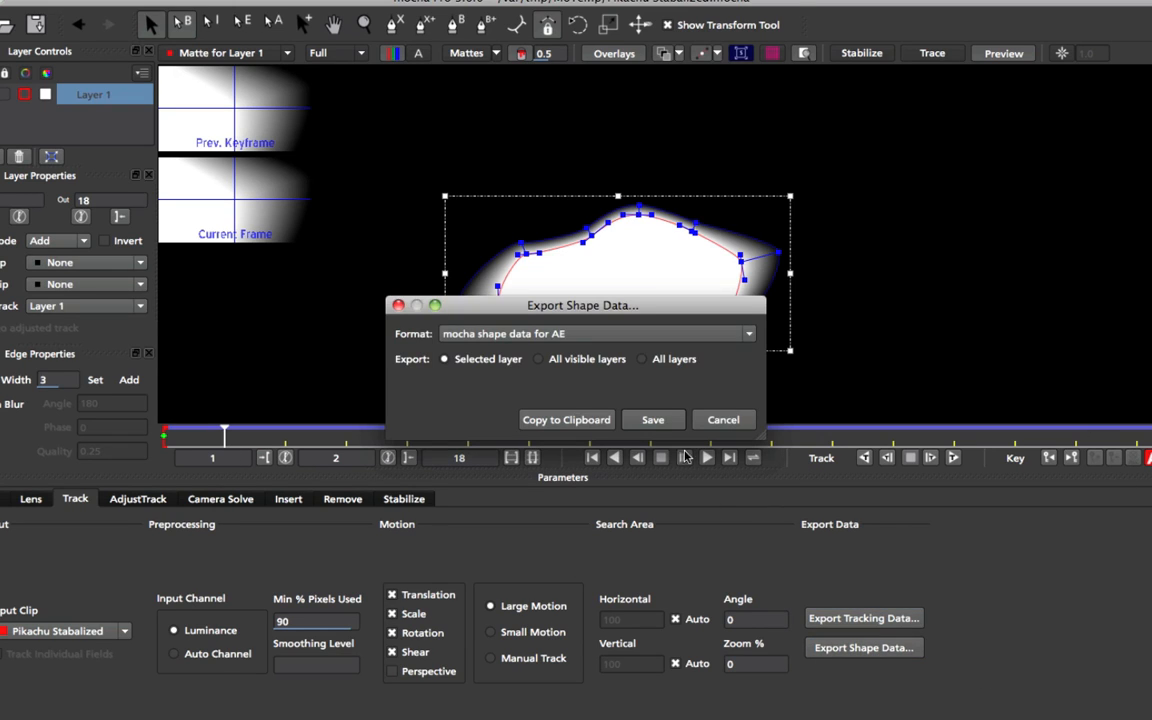
click(593, 334)
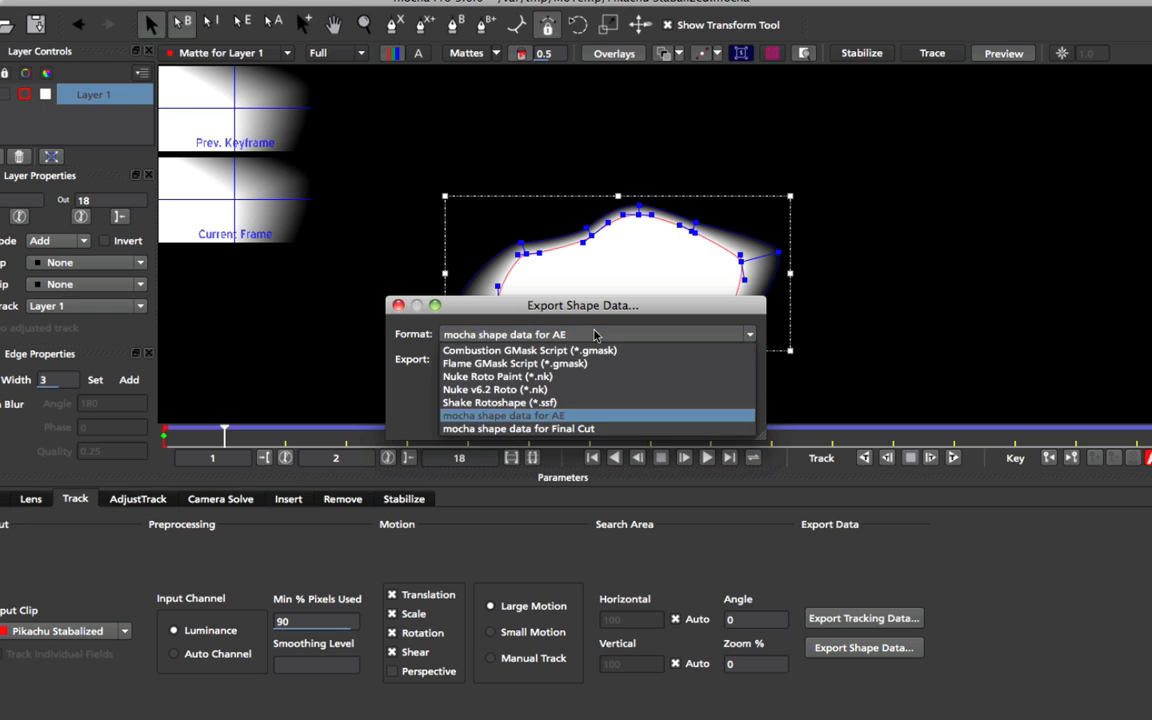
click(560, 415)
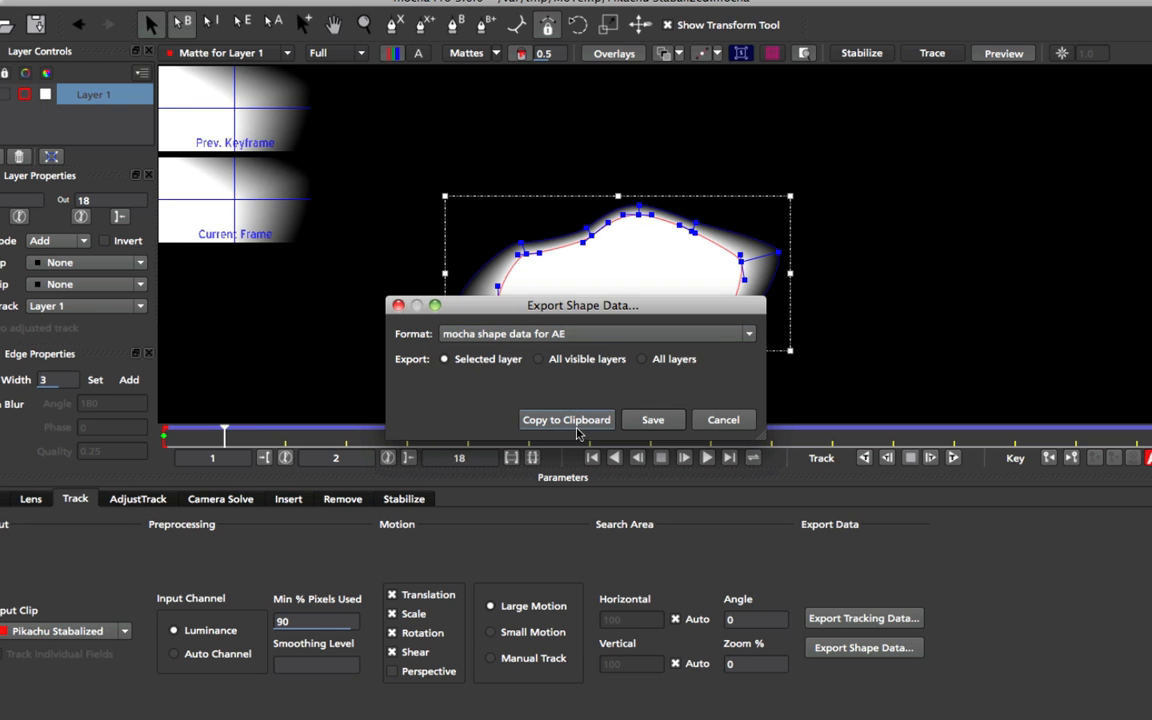
click(566, 420)
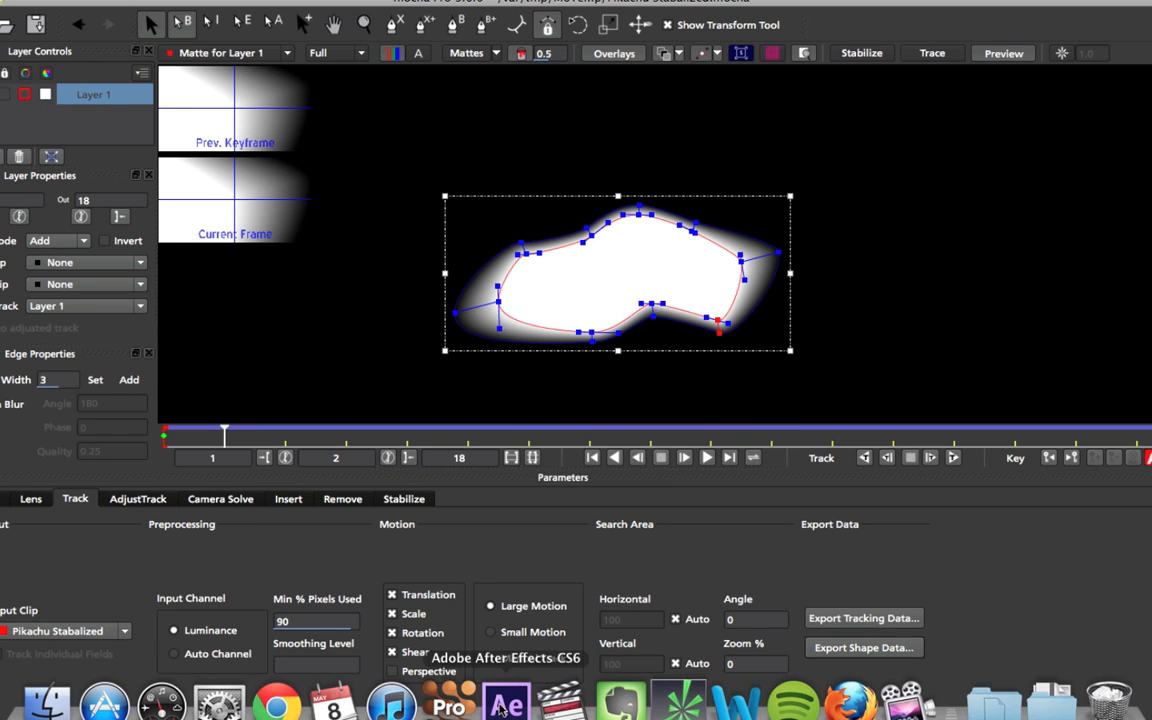
Switch to After Effects, create a red 1920 x 1080 px solid named "Mouth Meow Mask" and paste the mocha shape data onto it
click(502, 706)
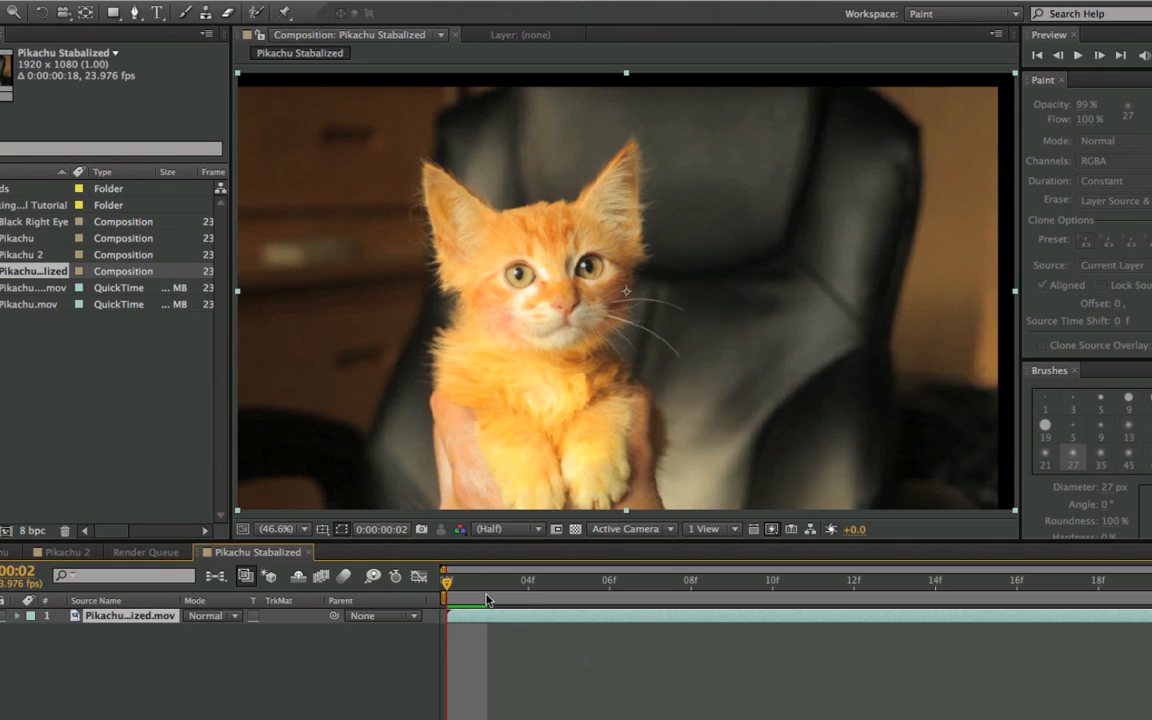
key(super+y)
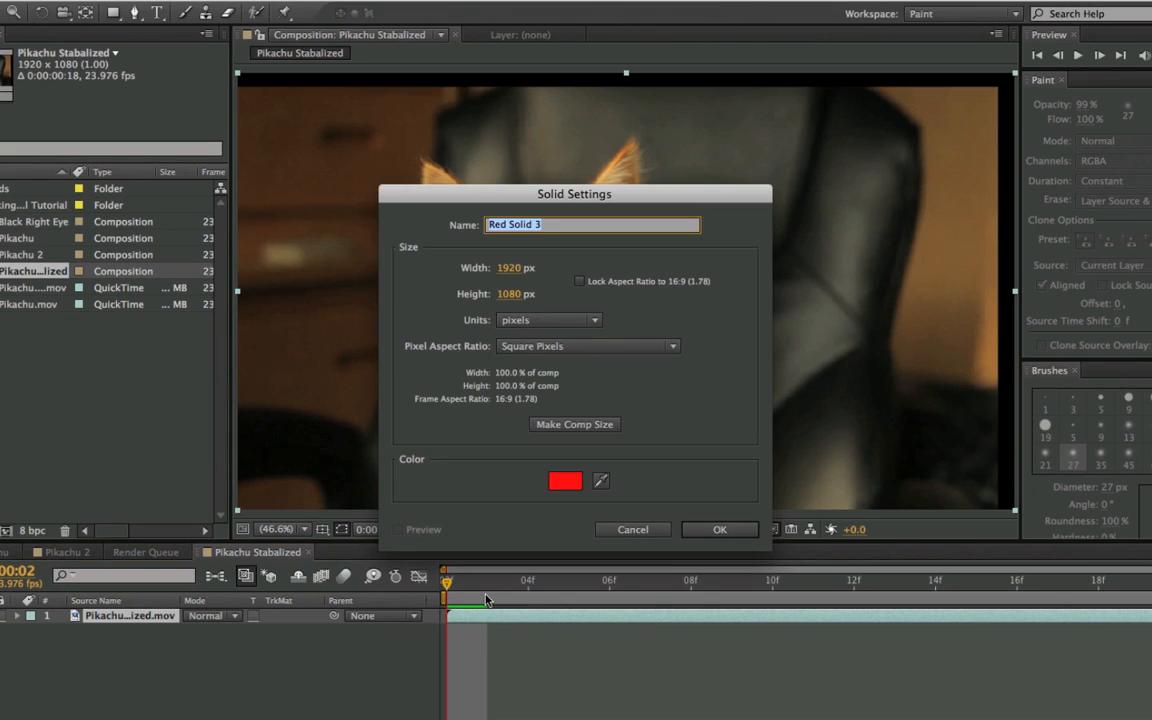
text(Mouth Meow Mask)
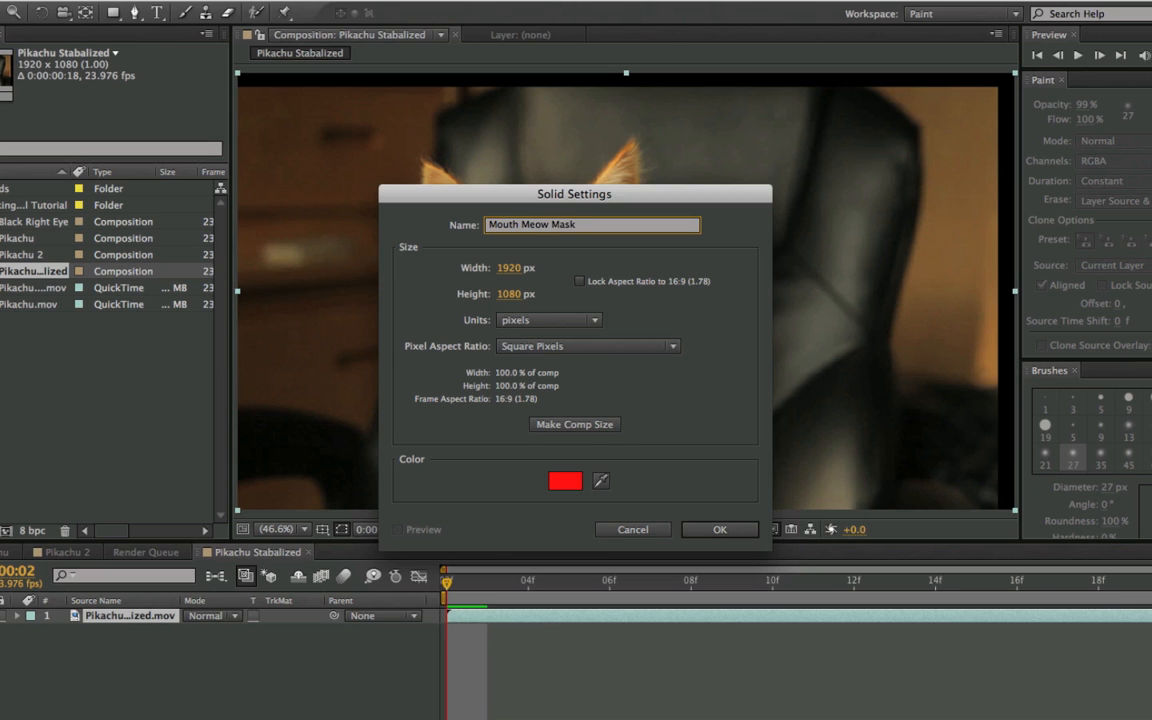
key(Return)
key(super+v)
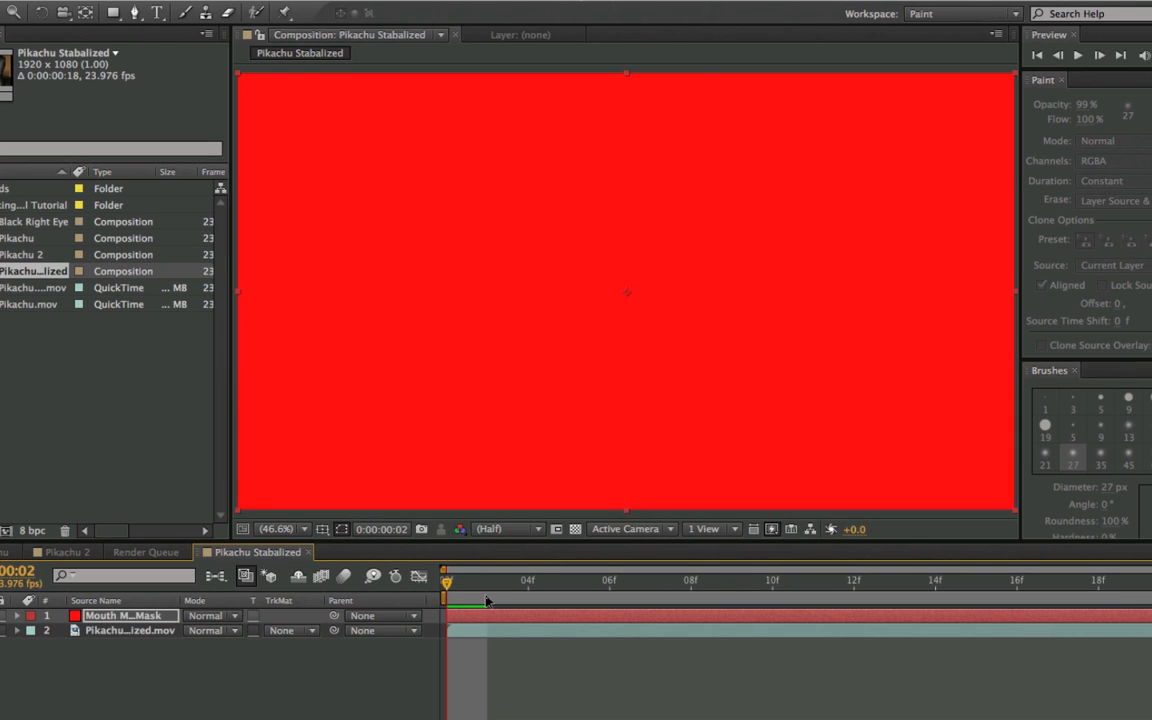
Check how the pasted mask fits the kitten's muzzle up close at frame 18
scroll(566, 391, up, 4)
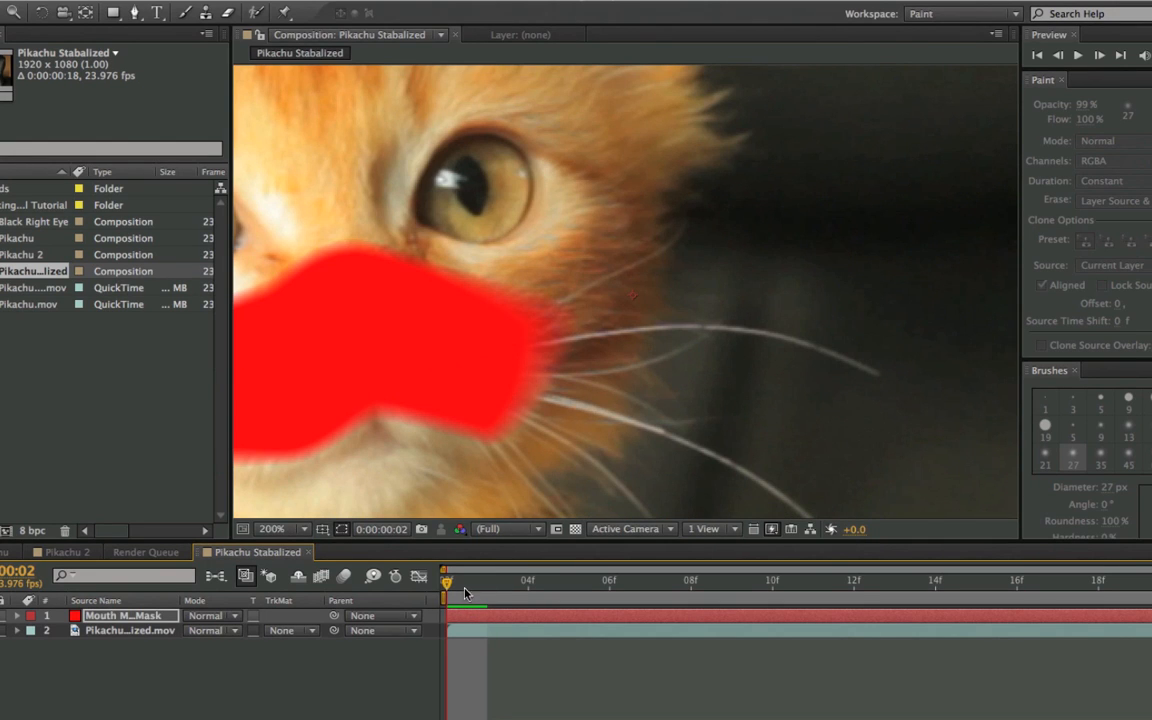
drag(465, 593, 1100, 580)
key(shift+slash)
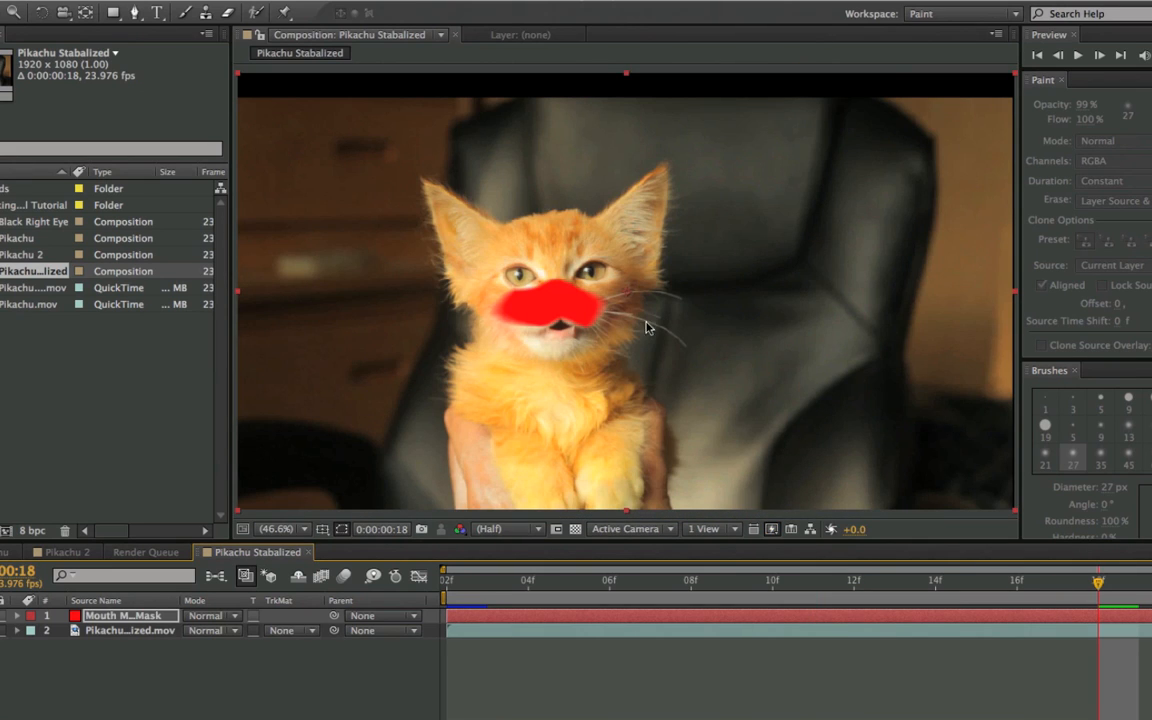
scroll(645, 327, up, 3)
drag(503, 345, 603, 343)
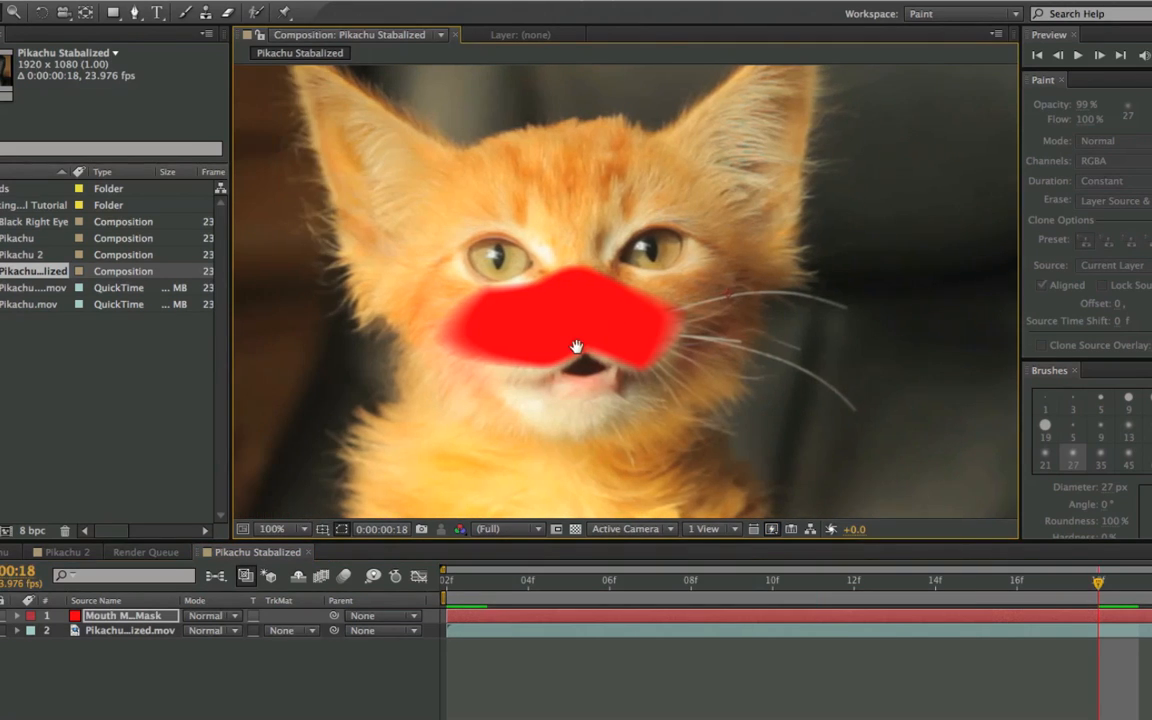
Set the kitten footage's track matte to Alpha from the Mouth Meow Mask and scrub back to frame 14 to check it
click(309, 631)
click(305, 673)
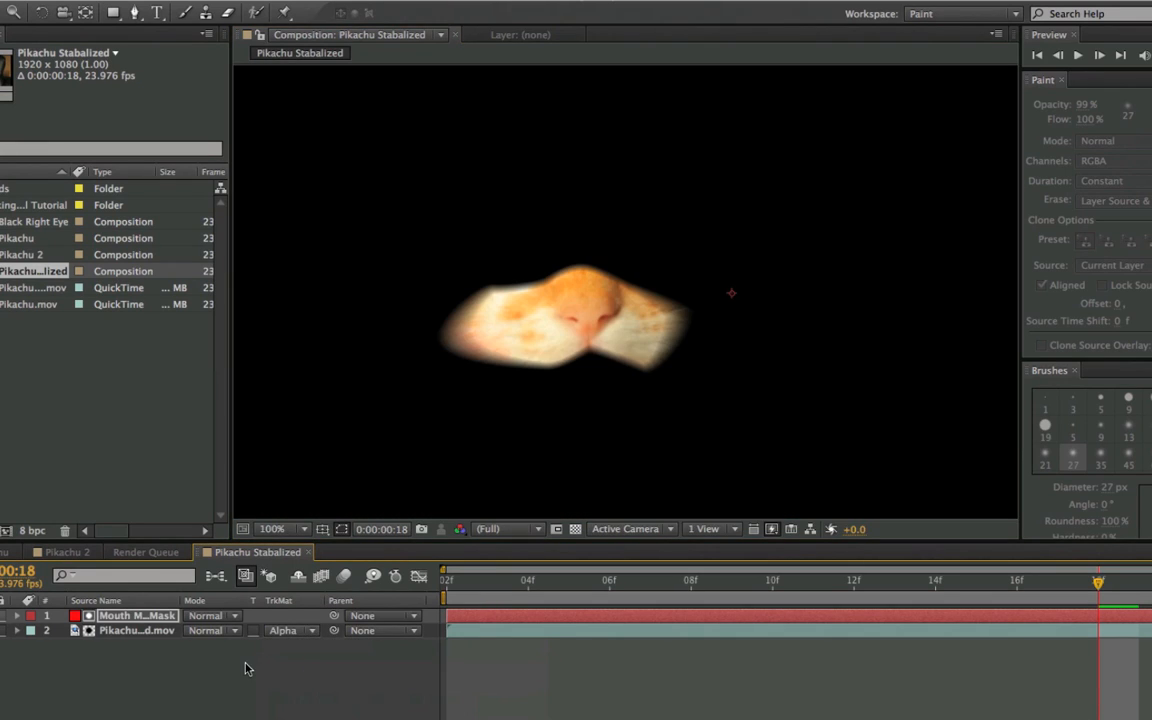
drag(477, 594, 933, 588)
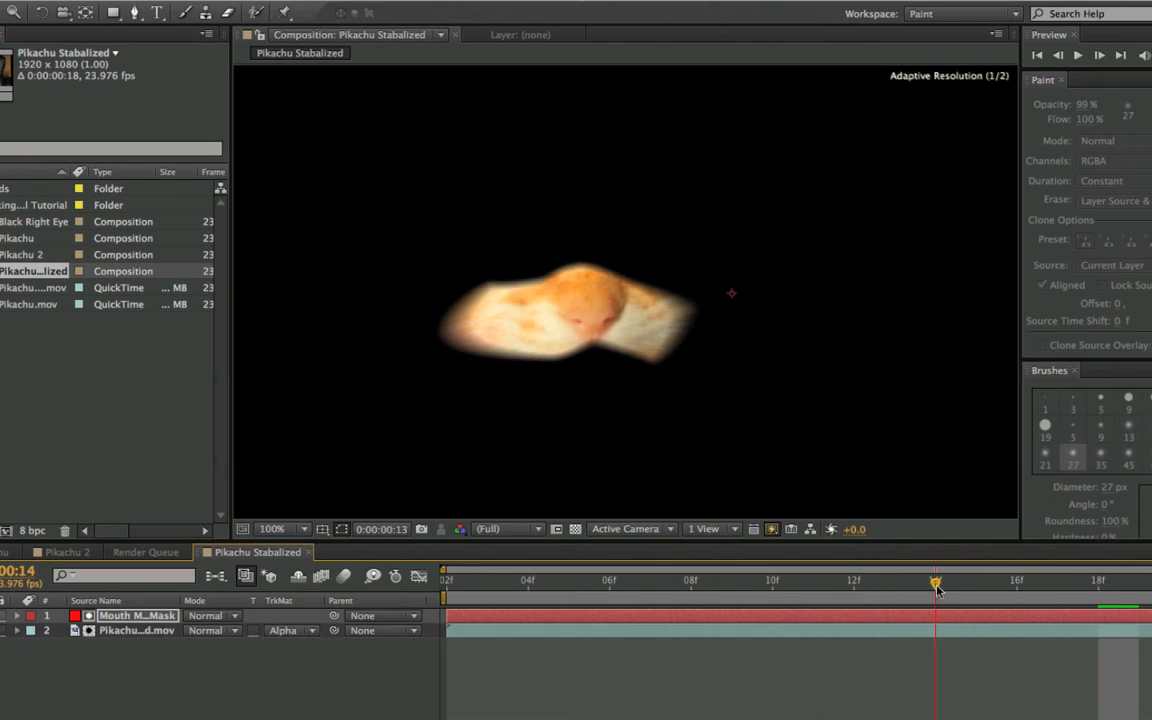
Switch to mocha Pro, show the Pikachu Stabalized clip instead of the matte and hide Layer 1
mouse_move(620, 700)
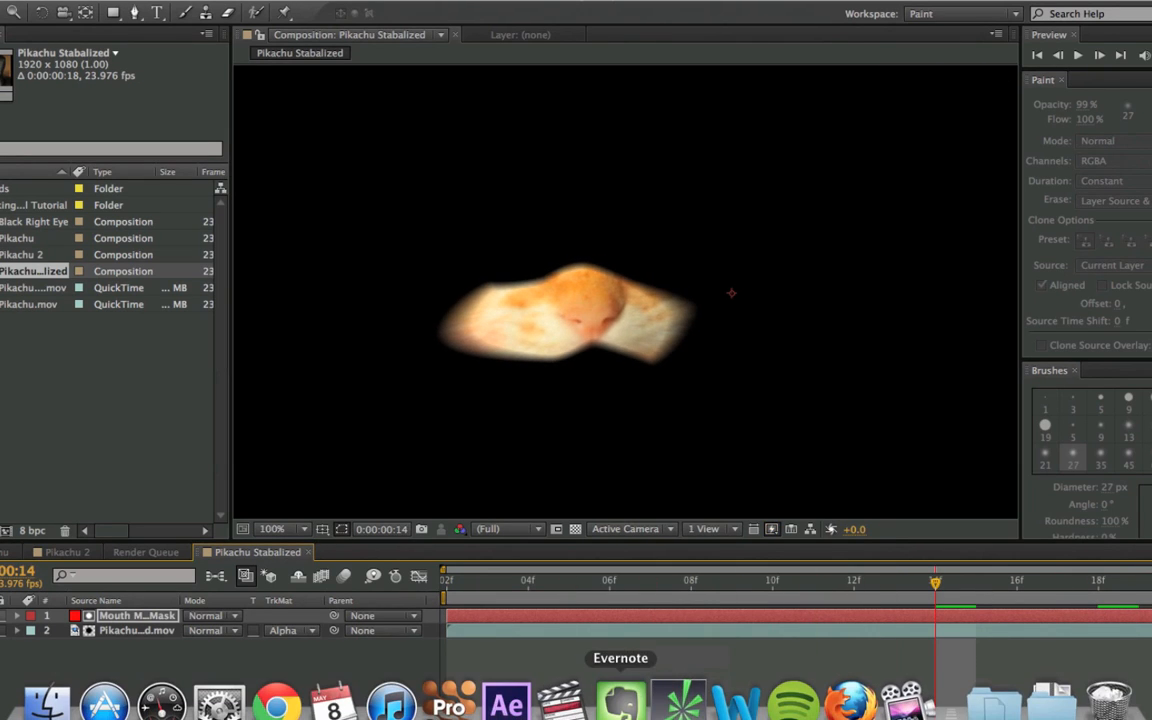
click(449, 700)
click(258, 54)
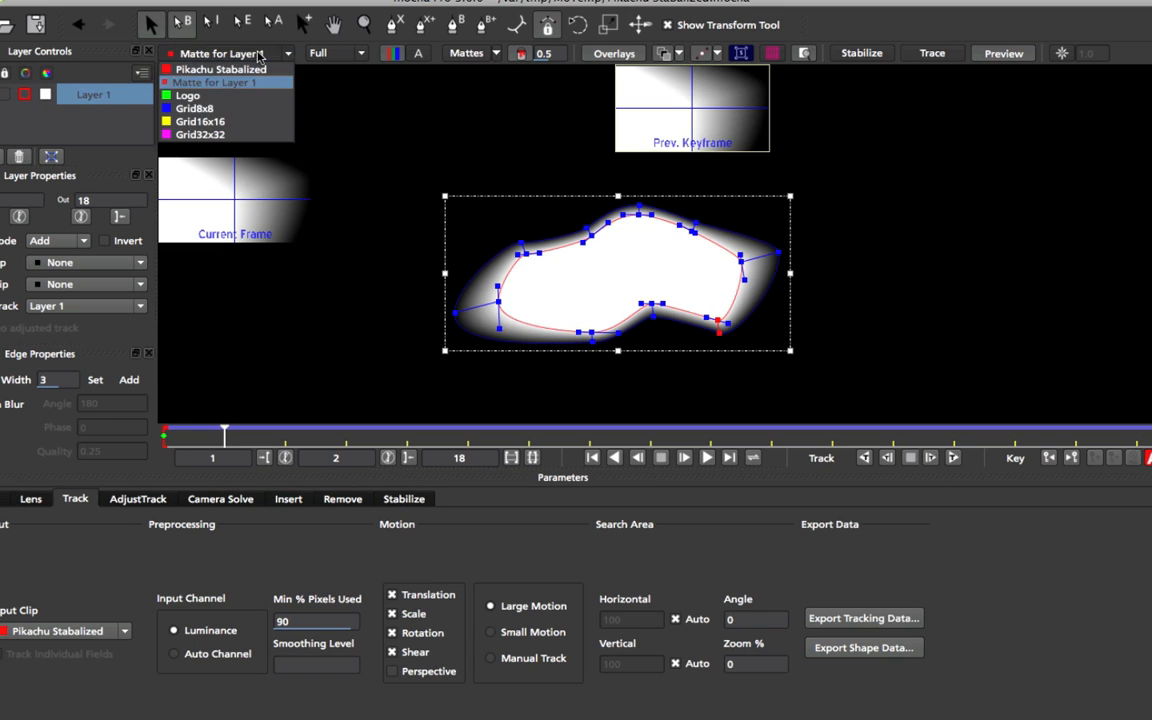
click(245, 53)
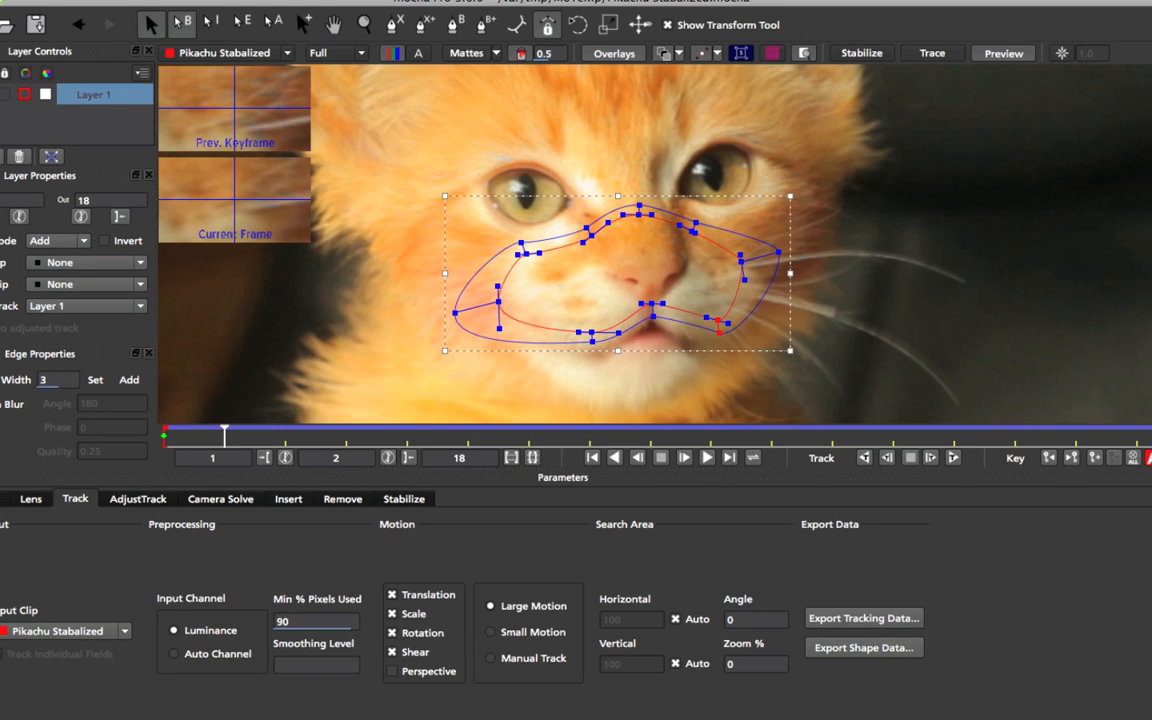
click(2, 94)
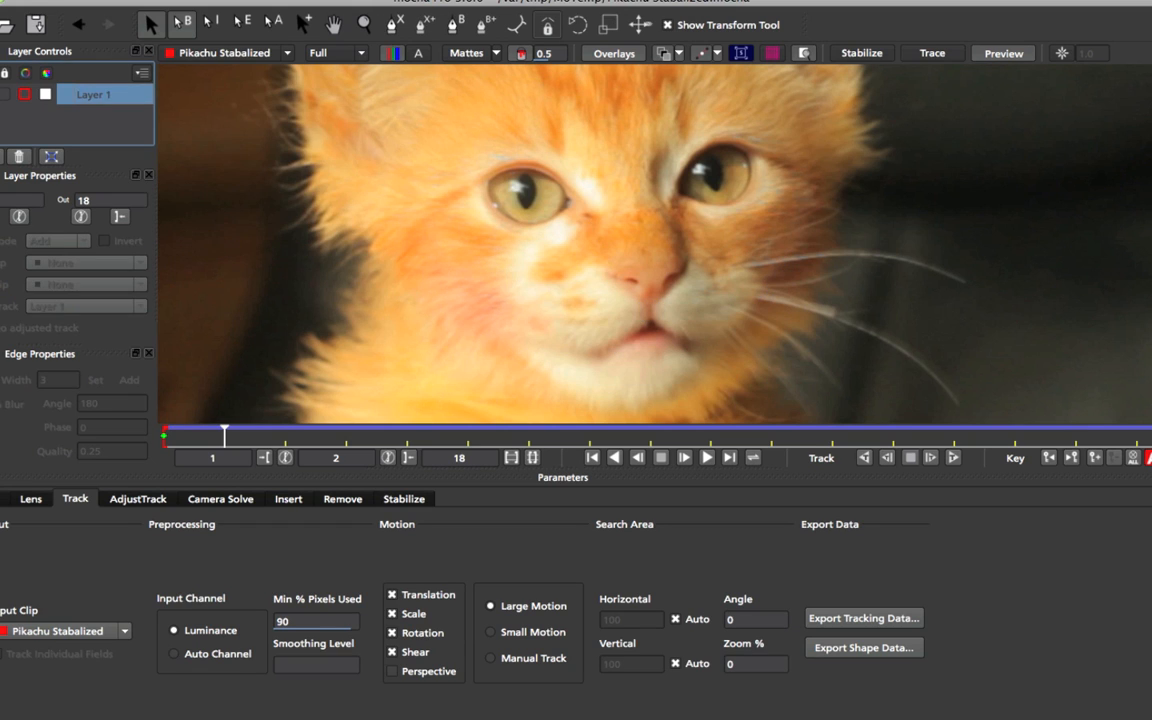
Draw a closed B-spline around the kitten's lower jaw and track it backward and forward through the clip
click(456, 24)
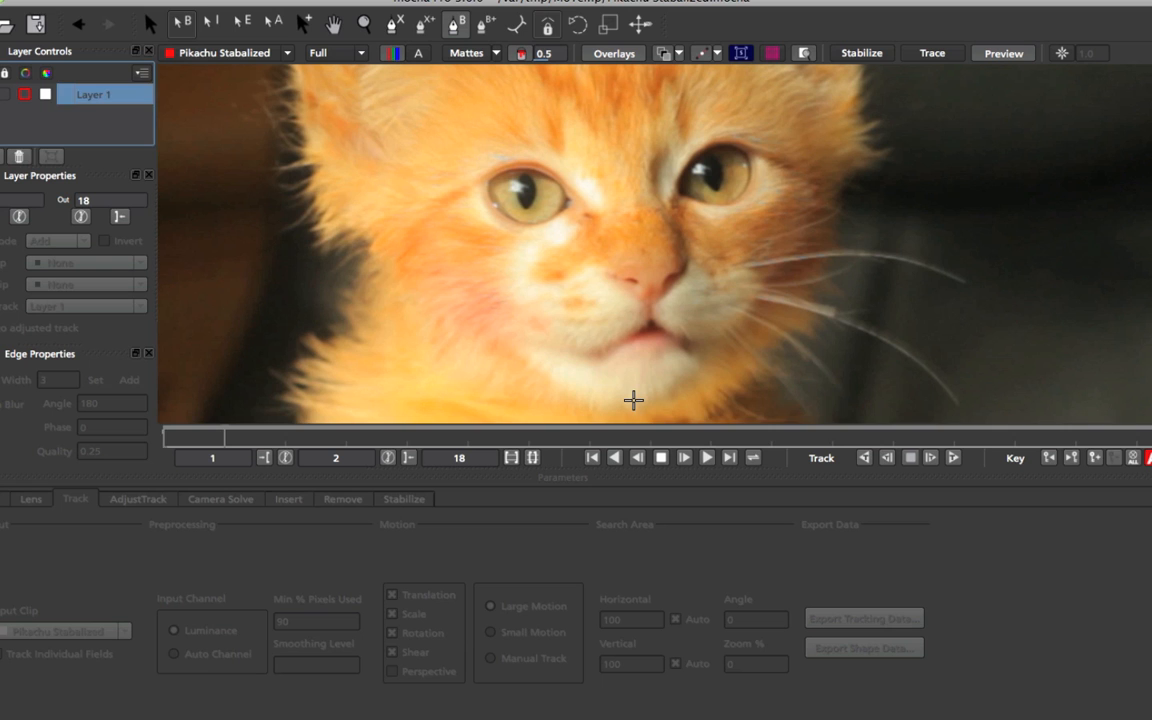
drag(634, 400, 668, 333)
drag(631, 338, 626, 349)
drag(591, 362, 584, 367)
drag(588, 396, 597, 397)
right_click(597, 397)
click(866, 460)
click(956, 459)
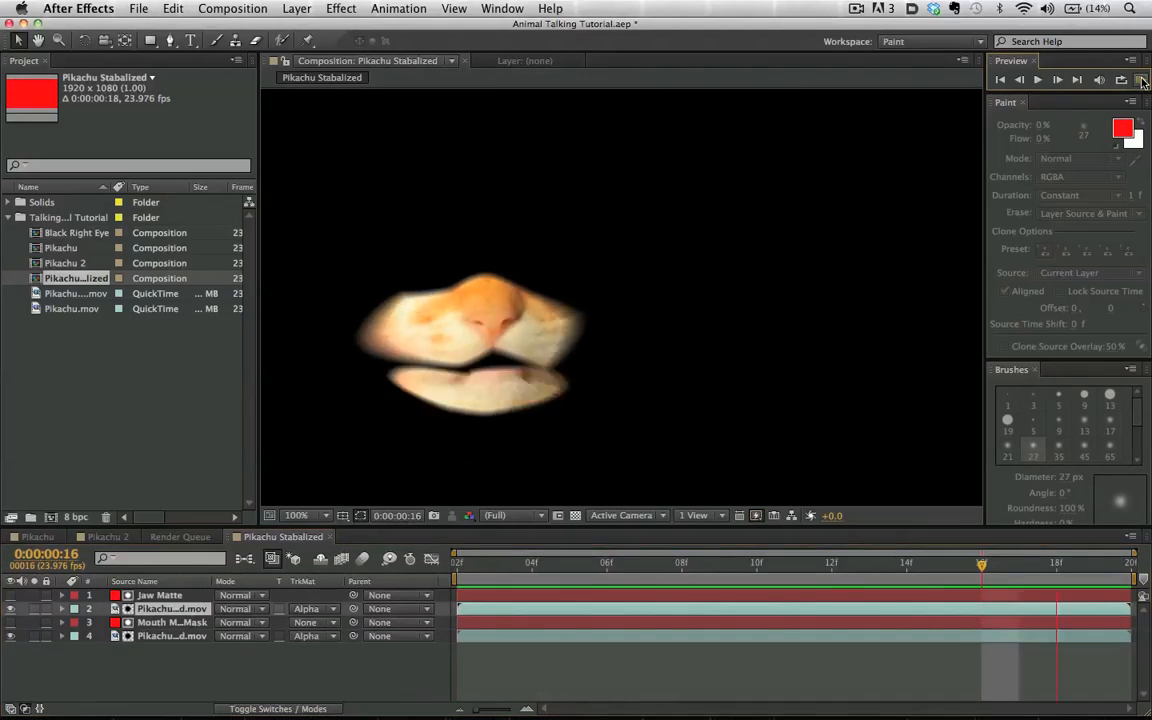
Start the work area at frame 3 and preview the matted muzzle and jaw in After Effects
click(1143, 82)
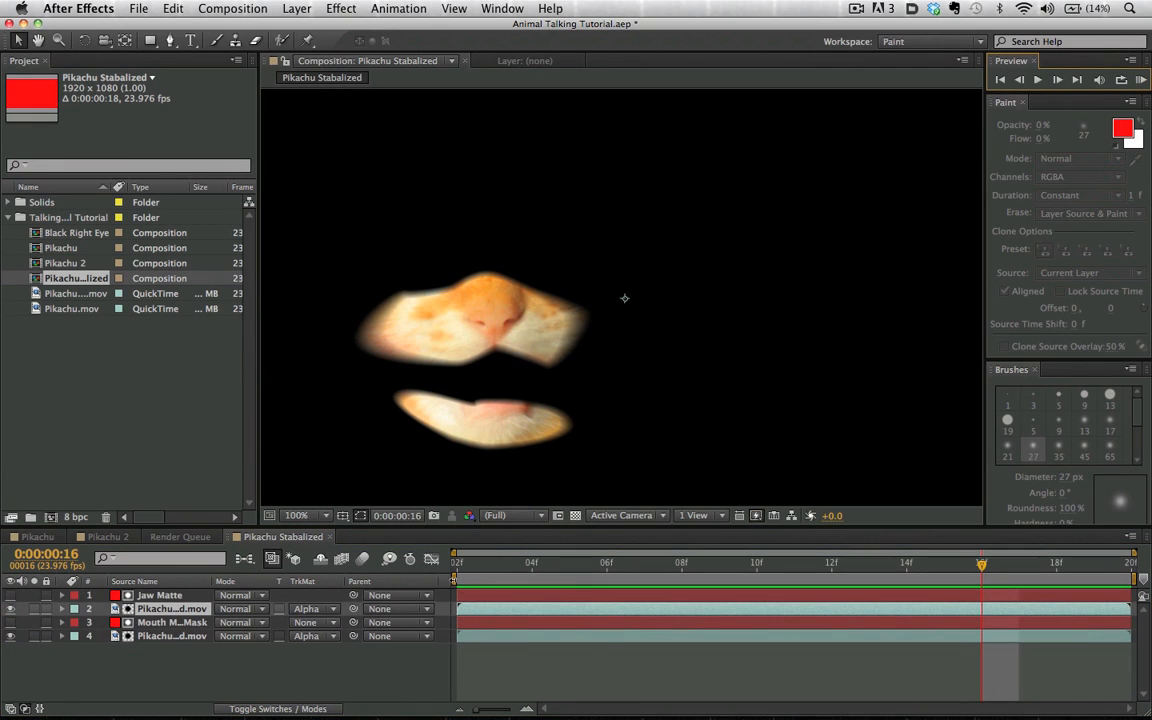
drag(453, 580, 481, 579)
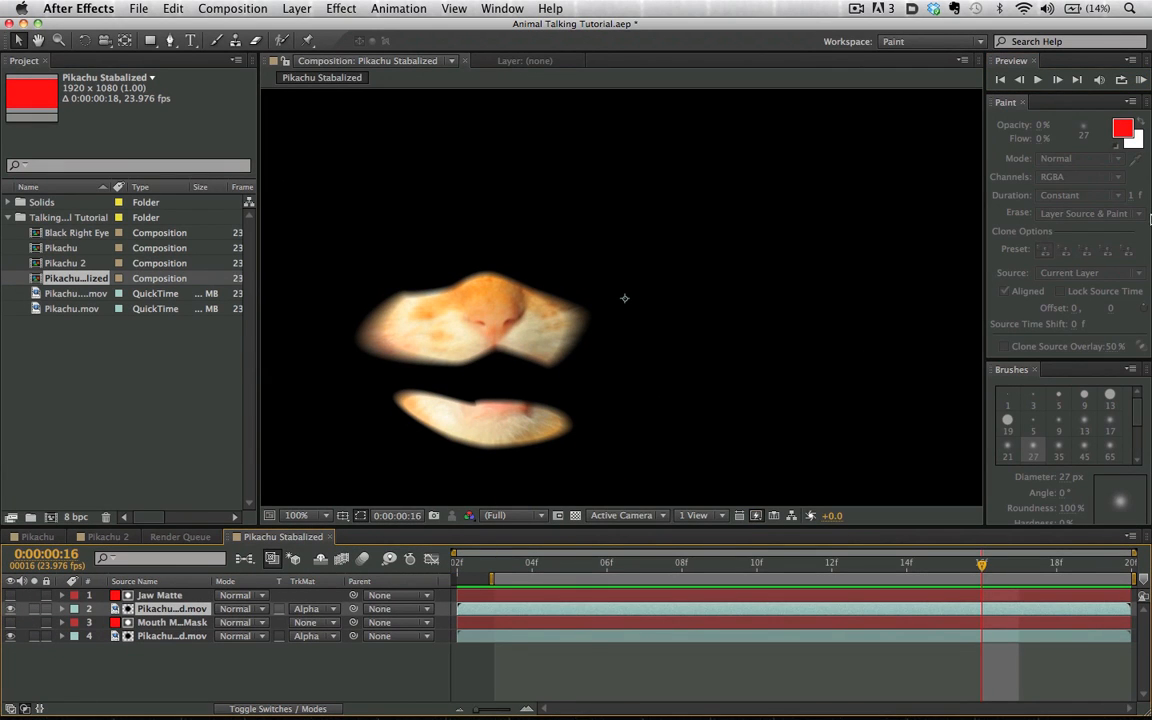
click(1141, 81)
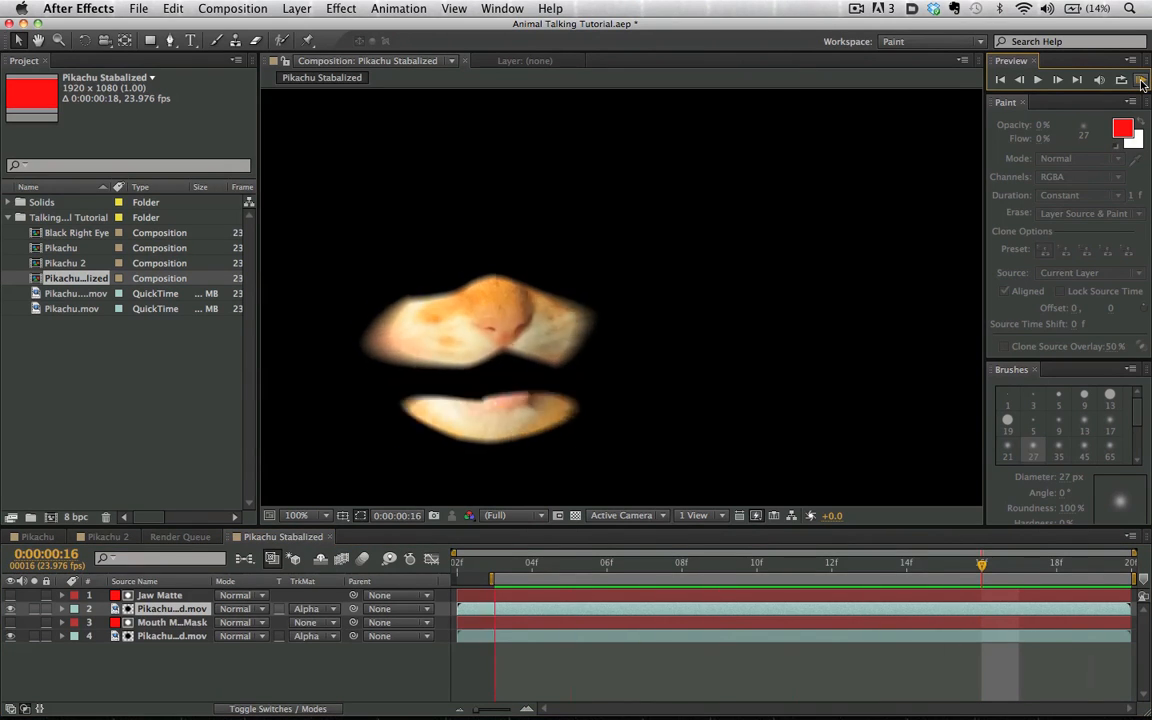
Duplicate the lowest kitten footage layer and send the copy to the bottom of the layer stack
click(138, 637)
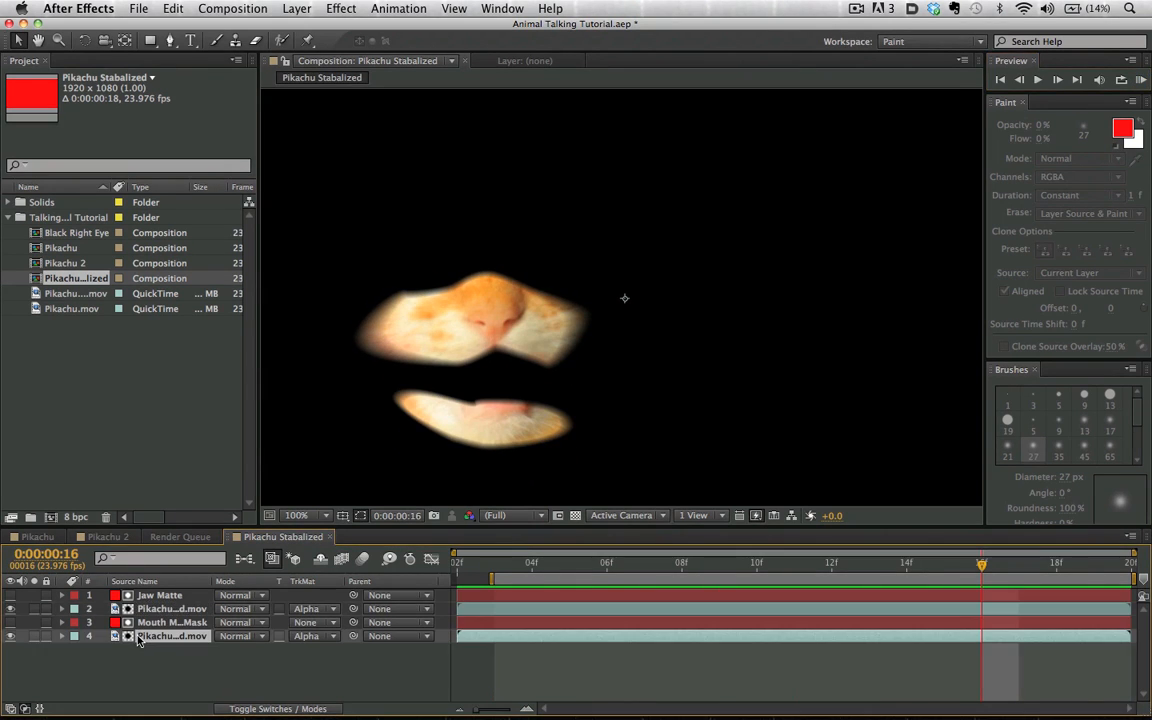
key(ctrl+d)
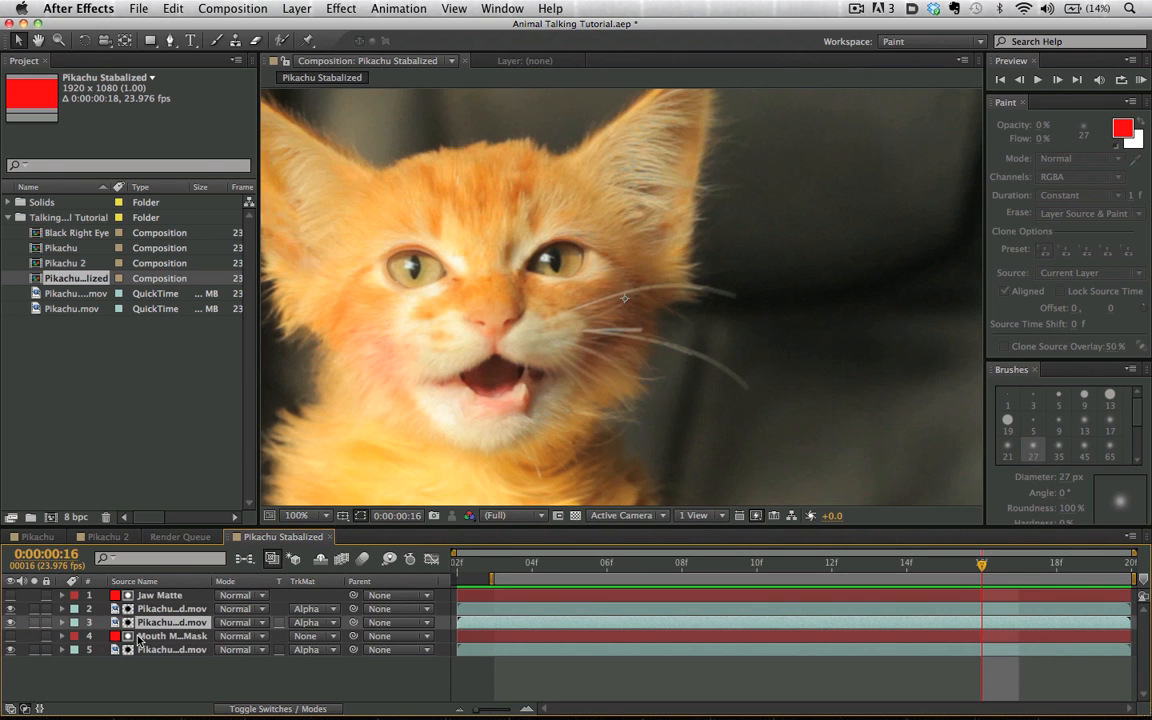
key(ctrl+shift+bracketleft)
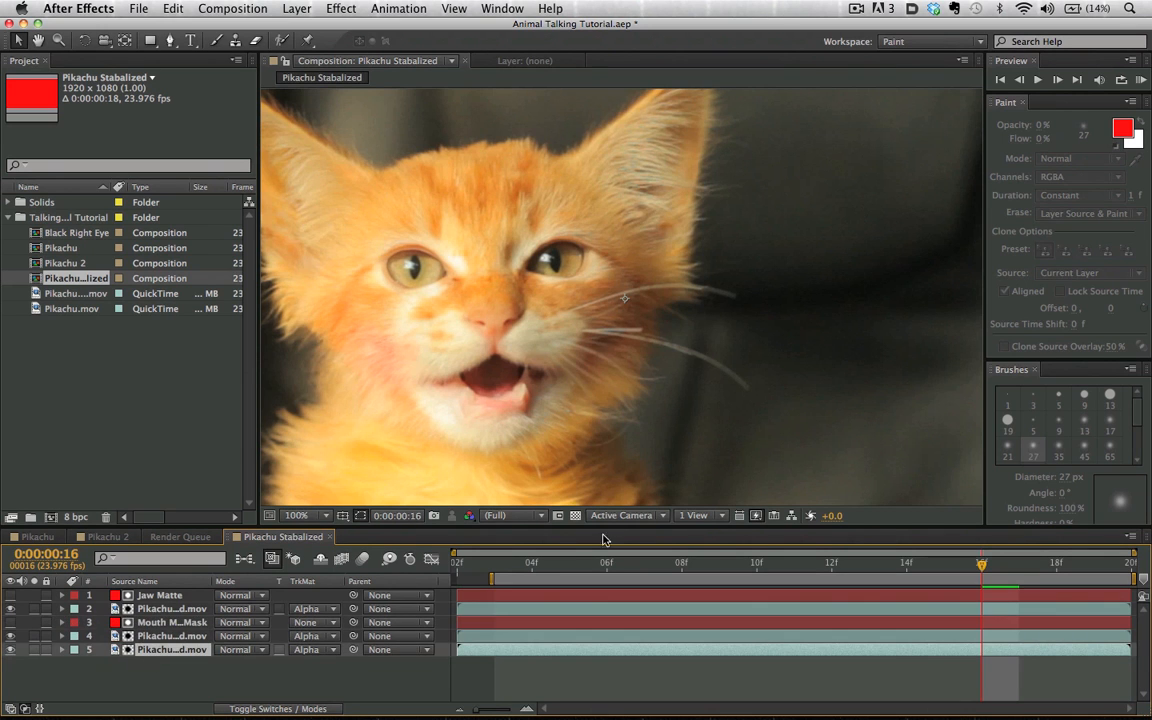
Draw a closed RotoBezier mask around the open mouth at frame 6 on the bottommost footage layer
drag(542, 561, 620, 562)
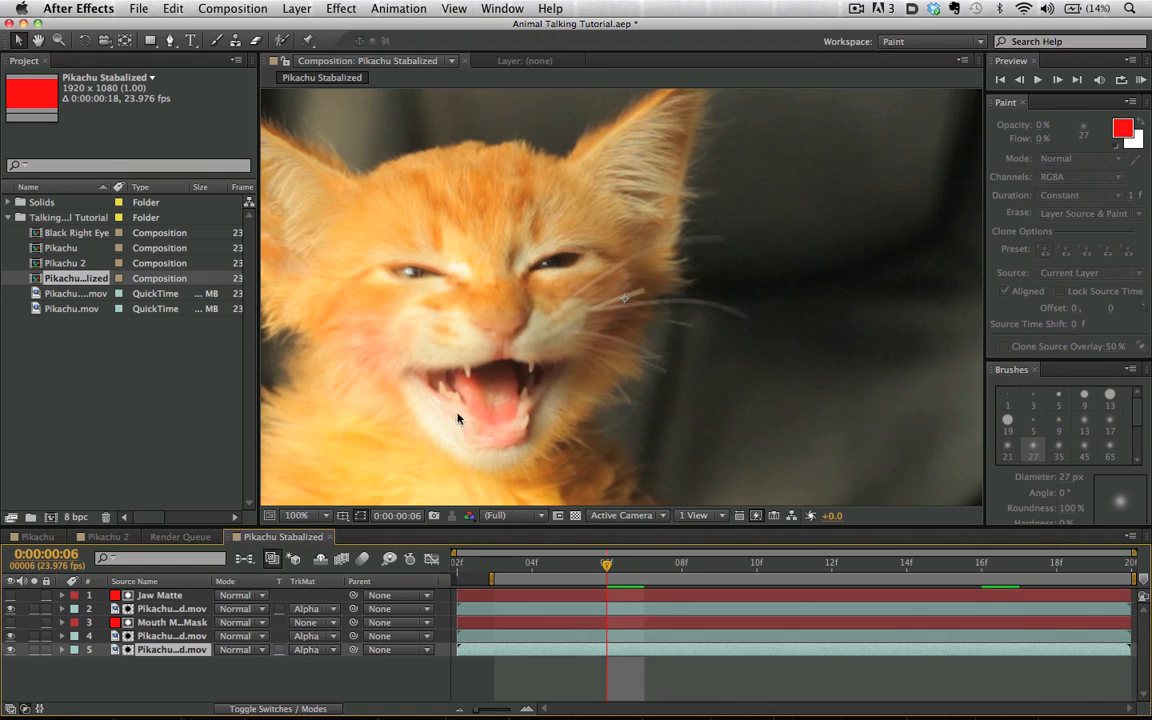
key(g)
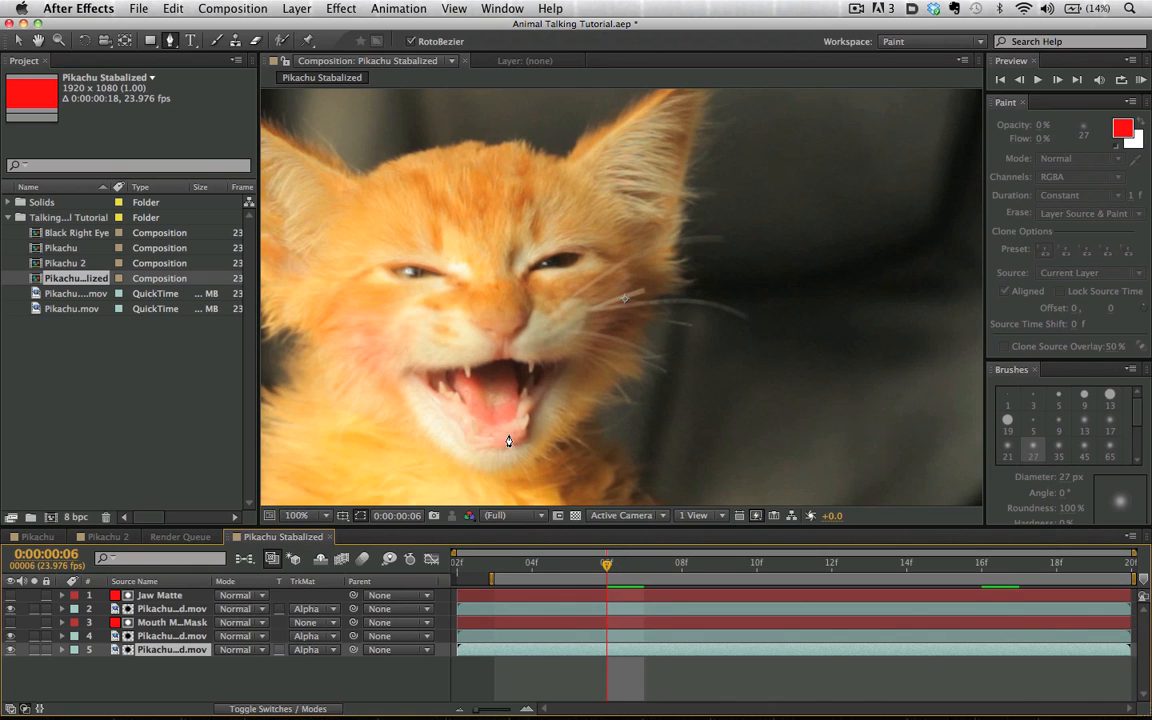
click(487, 439)
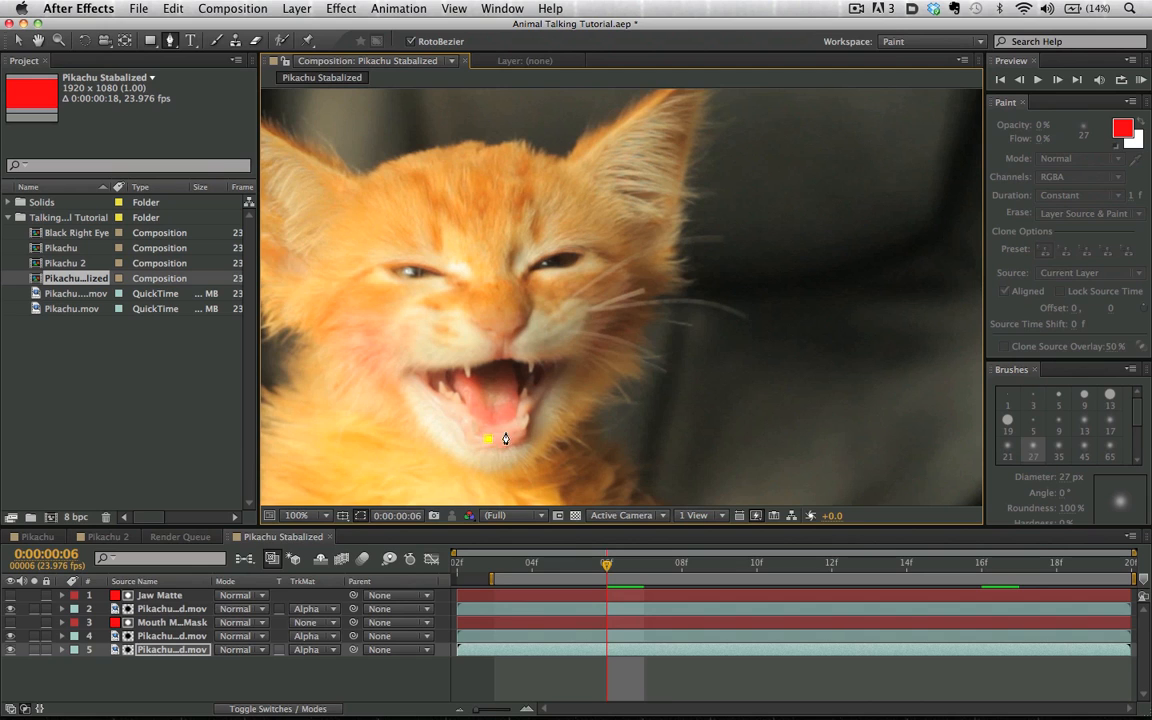
click(565, 418)
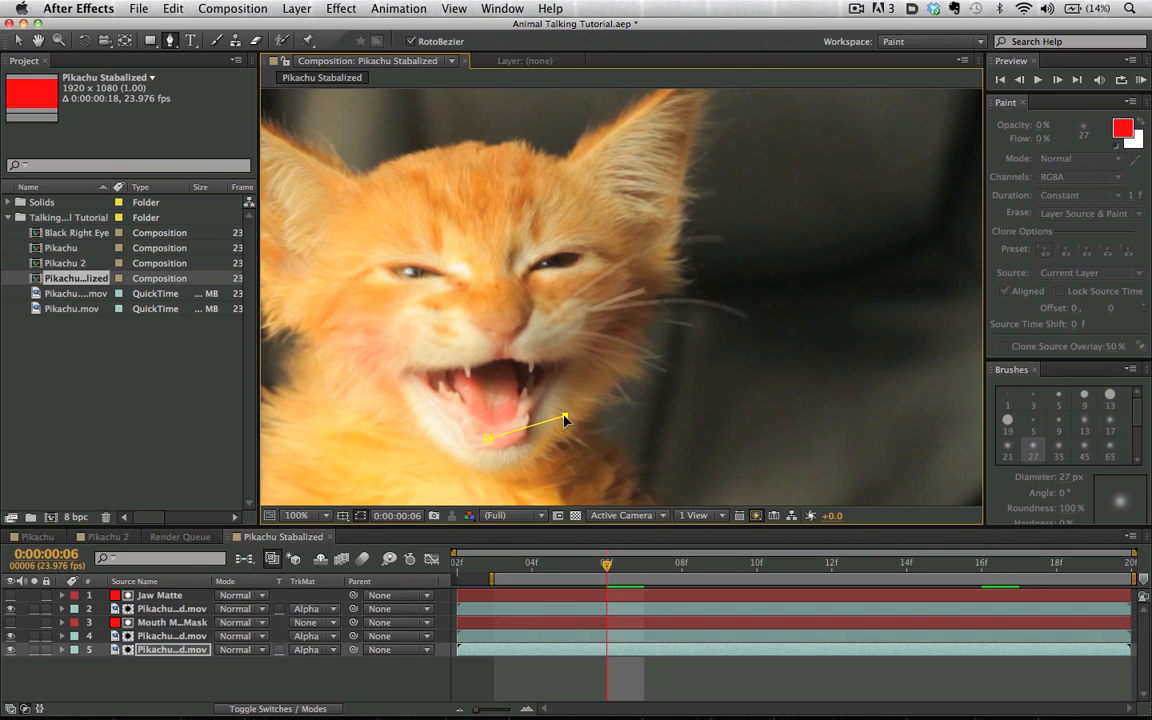
click(569, 355)
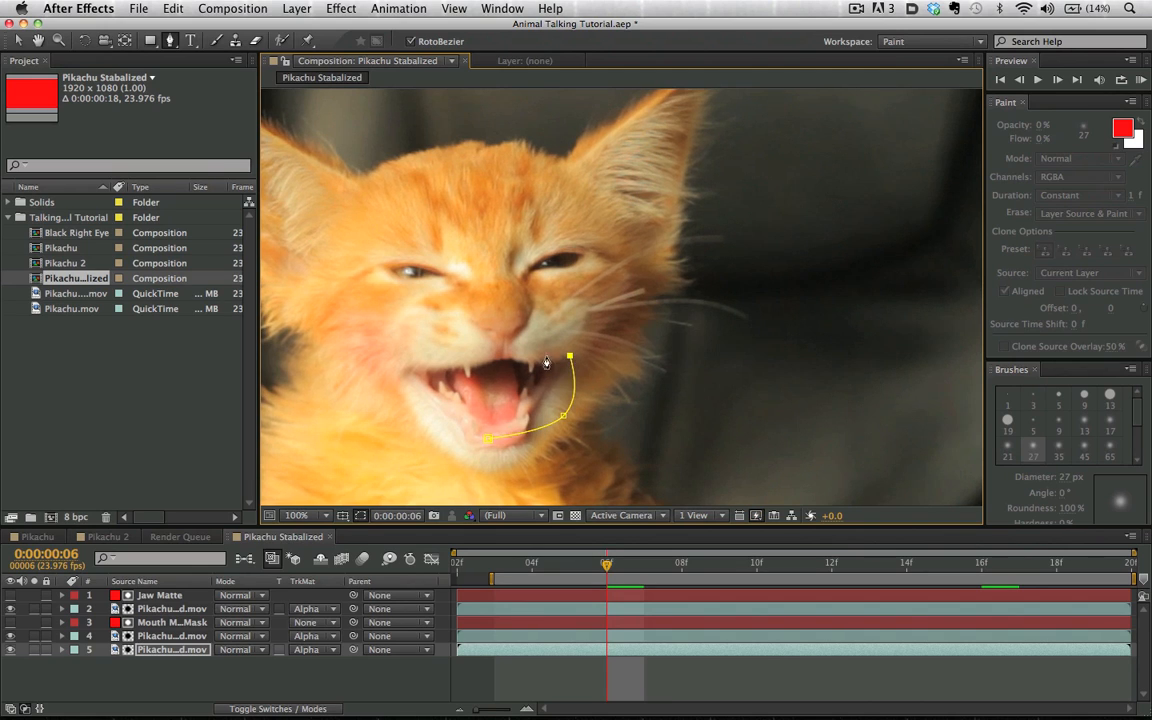
click(449, 352)
click(414, 391)
click(489, 444)
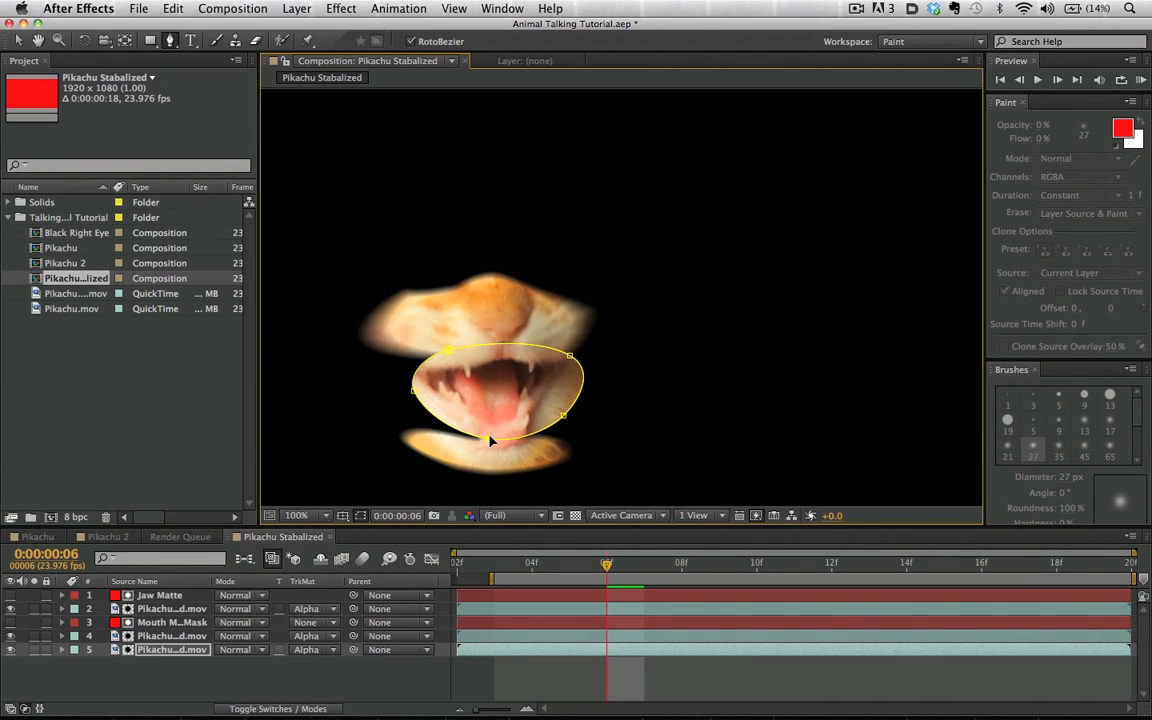
Widen the mouth mask, keyframe its Mask Path at frame 6 and refit it to the muzzle at frame 2
drag(489, 440, 489, 446)
drag(414, 390, 368, 400)
drag(570, 356, 582, 332)
key(m)
click(117, 677)
drag(606, 566, 457, 566)
key(super+t)
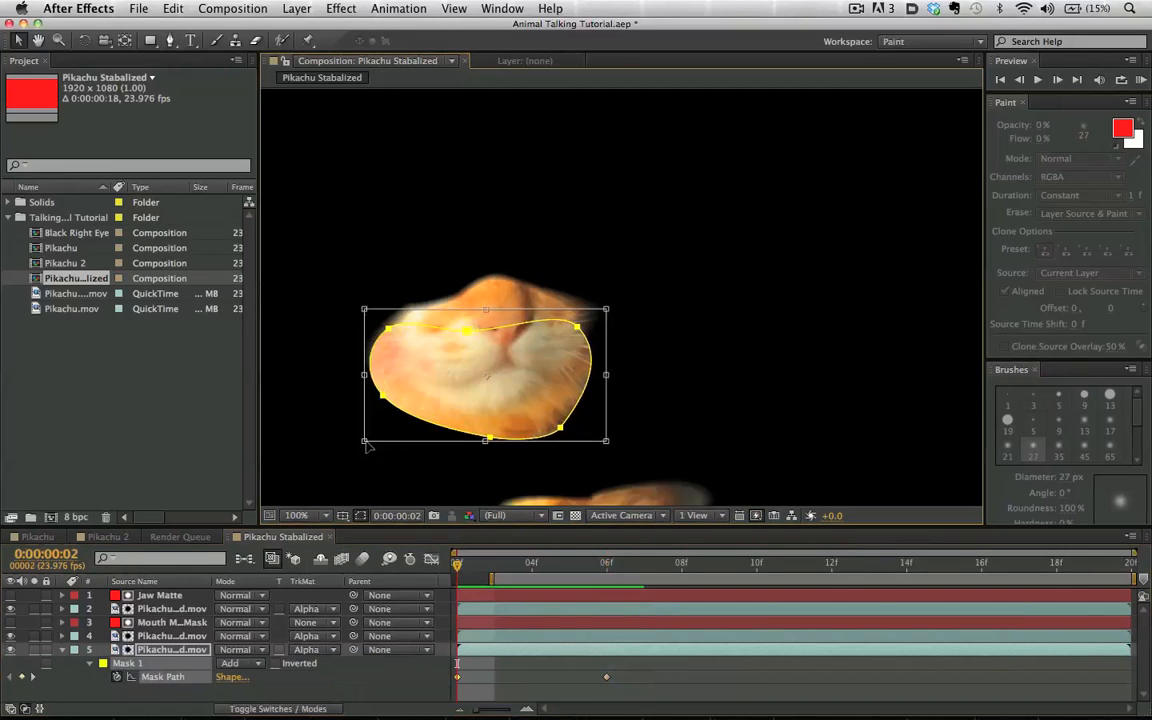
Refit the mouth mask over the rest of the clip with Mask Path keyframes at frames 7, 9 and 19
key(Page_Down)
key(Page_Down)
key(Page_Down)
key(Page_Down)
key(Page_Down)
key(Page_Down)
key(Page_Down)
drag(514, 453, 487, 440)
key(shift+Page_Down)
key(j)
key(Page_Down)
key(Page_Down)
key(Page_Down)
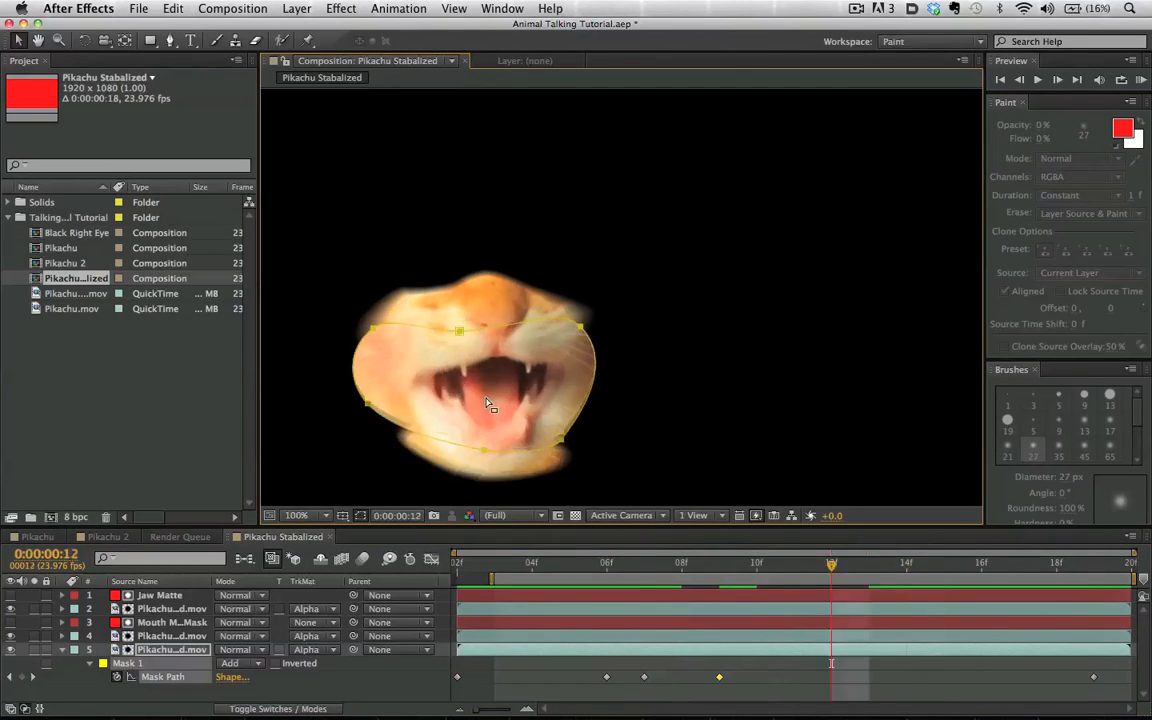
key(f)
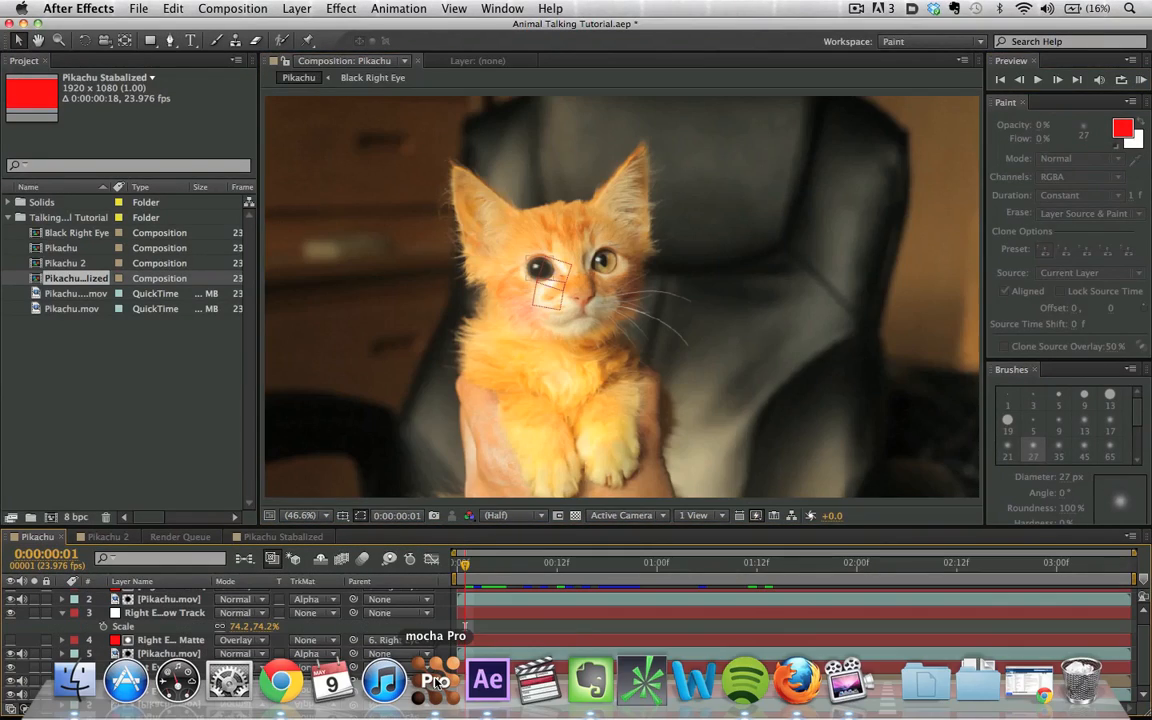
Switch to mocha Pro and start a new project, discarding the unsaved changes to Pikachu Stabalized
click(436, 683)
click(21, 54)
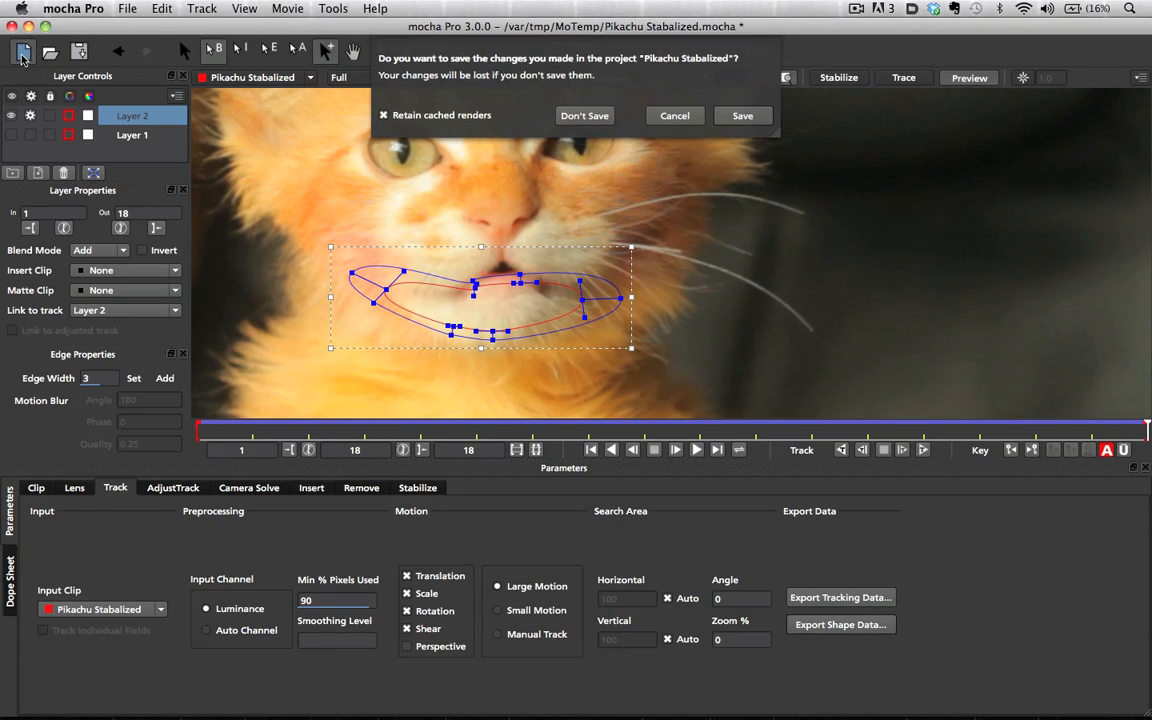
click(584, 116)
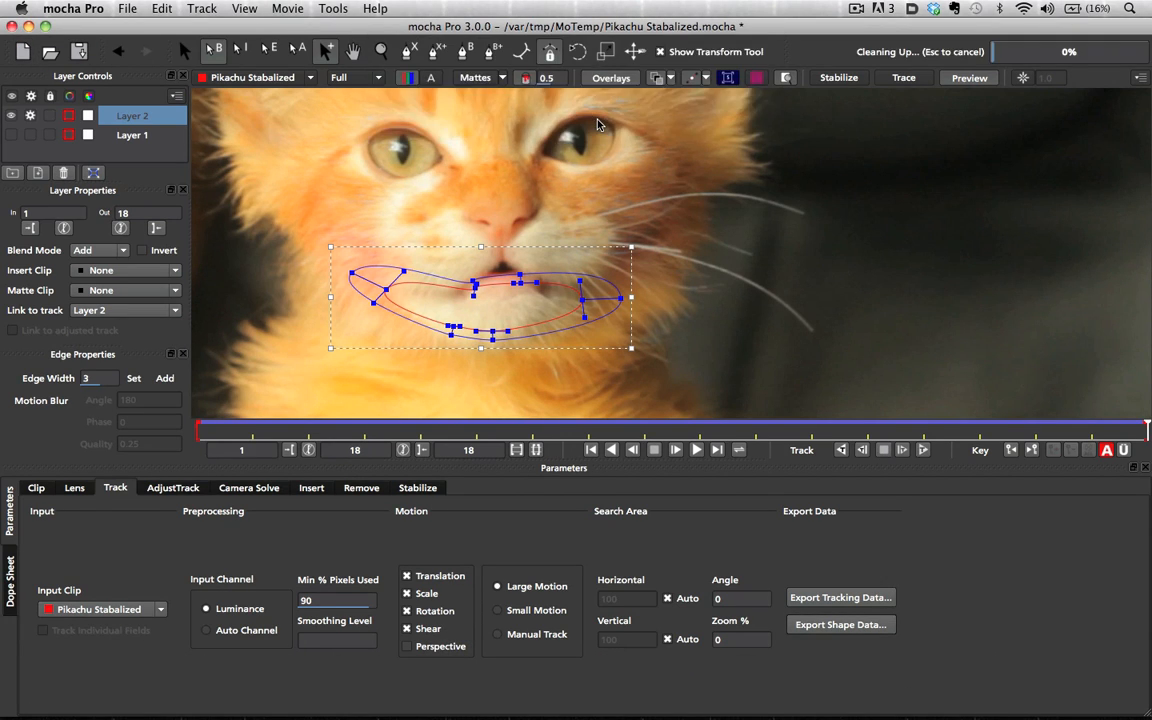
Import Pikachu.mov and create the project Pikachu with frame range 0 to 80, overwriting the existing project file
click(727, 227)
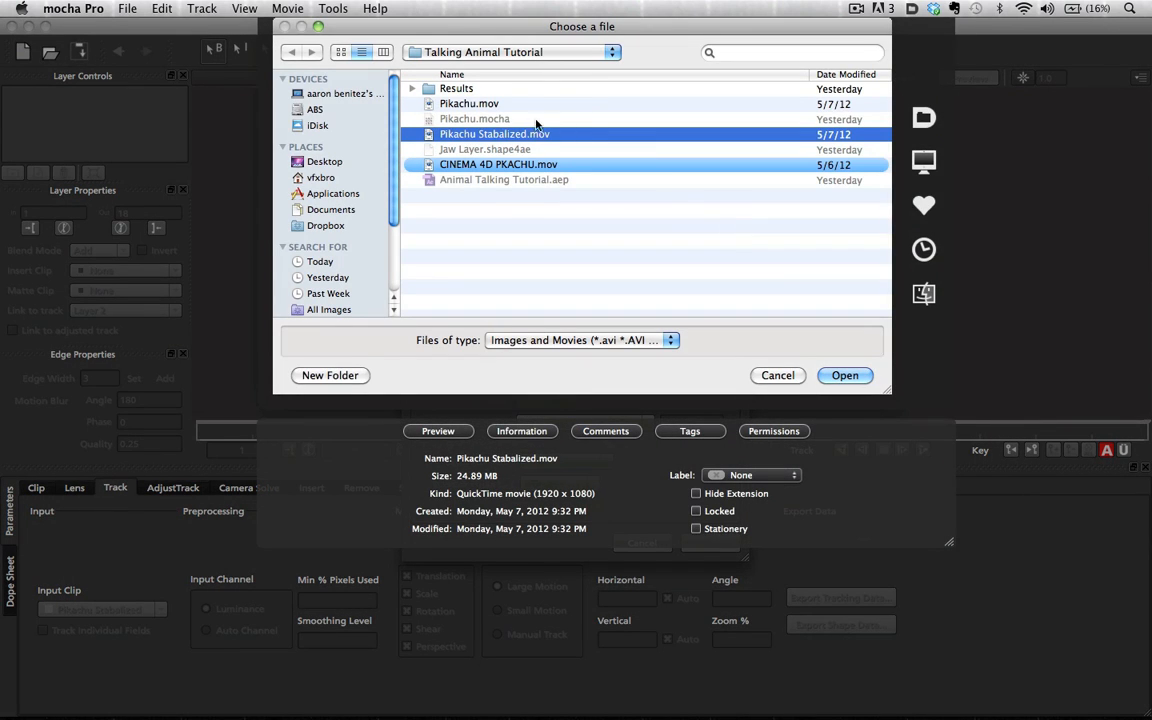
double_click(495, 104)
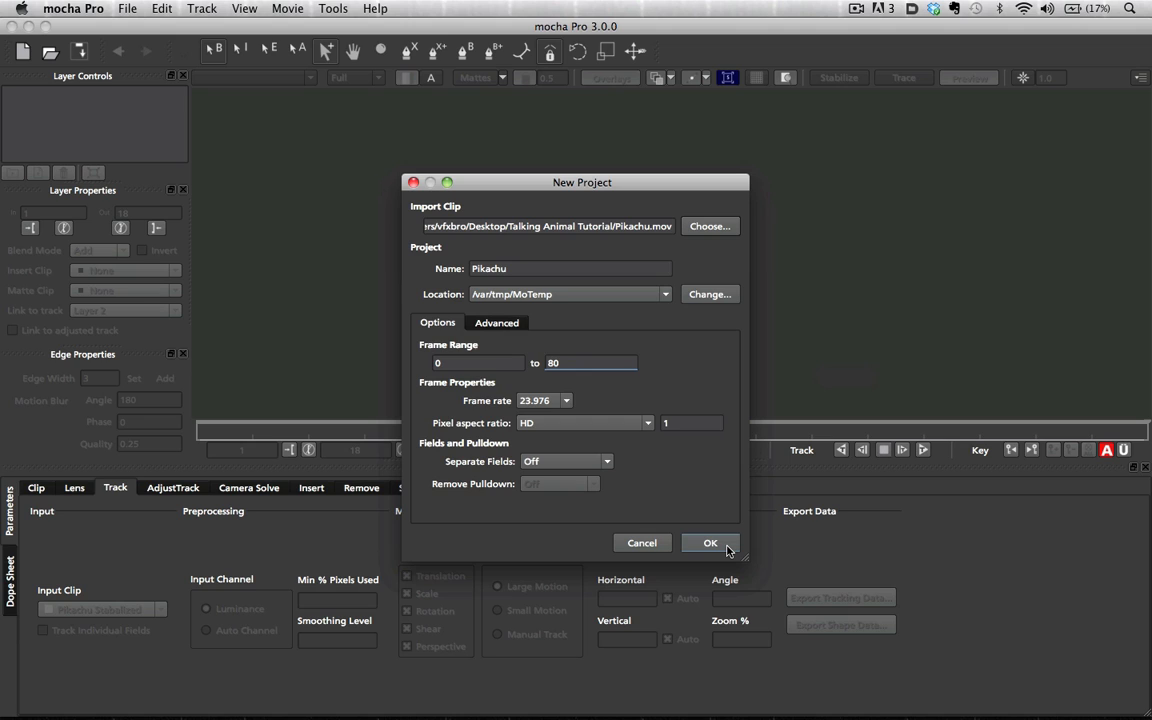
click(726, 548)
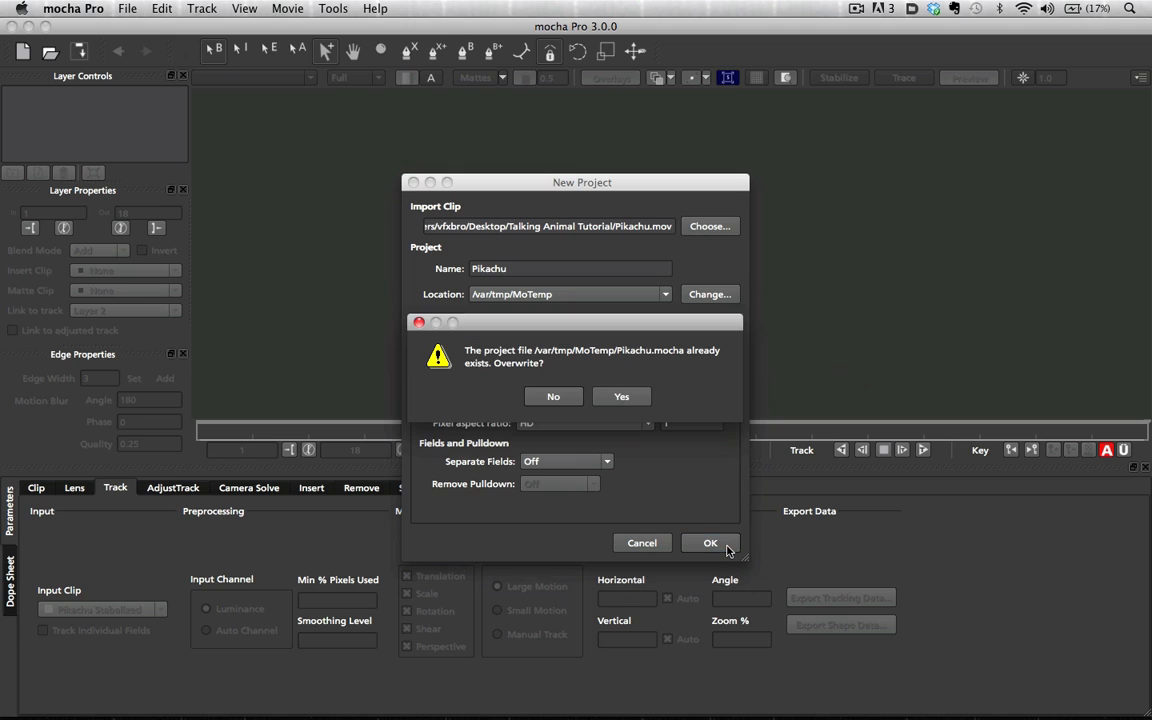
click(556, 397)
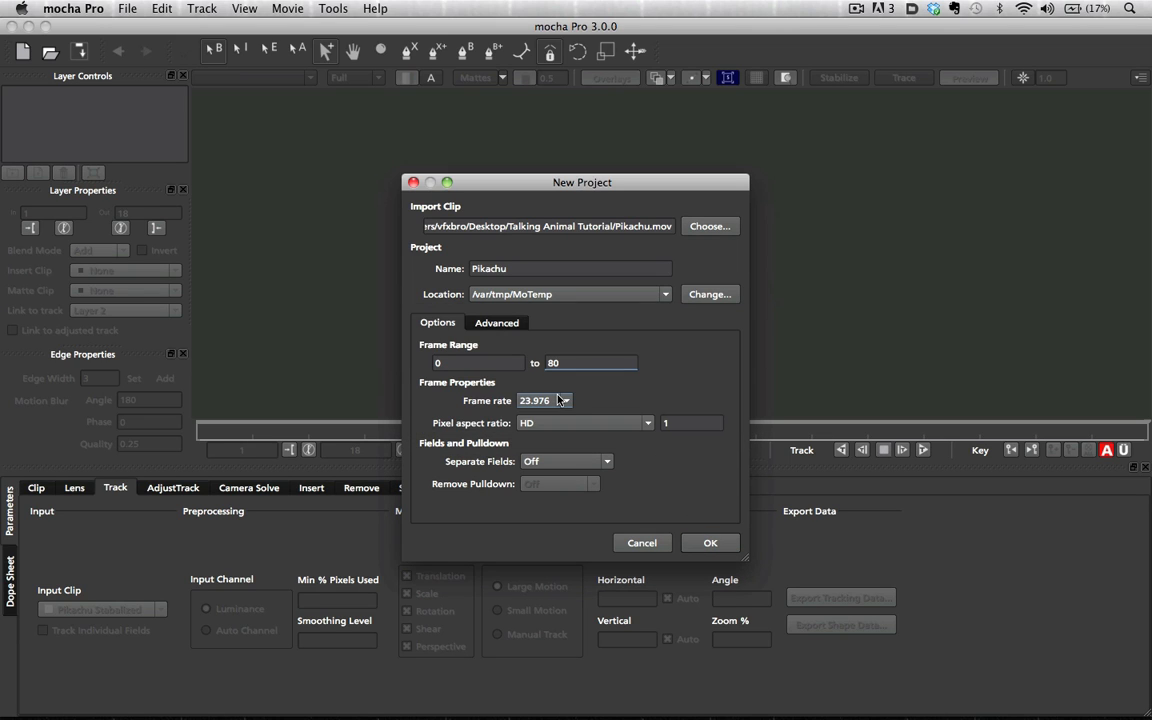
click(722, 544)
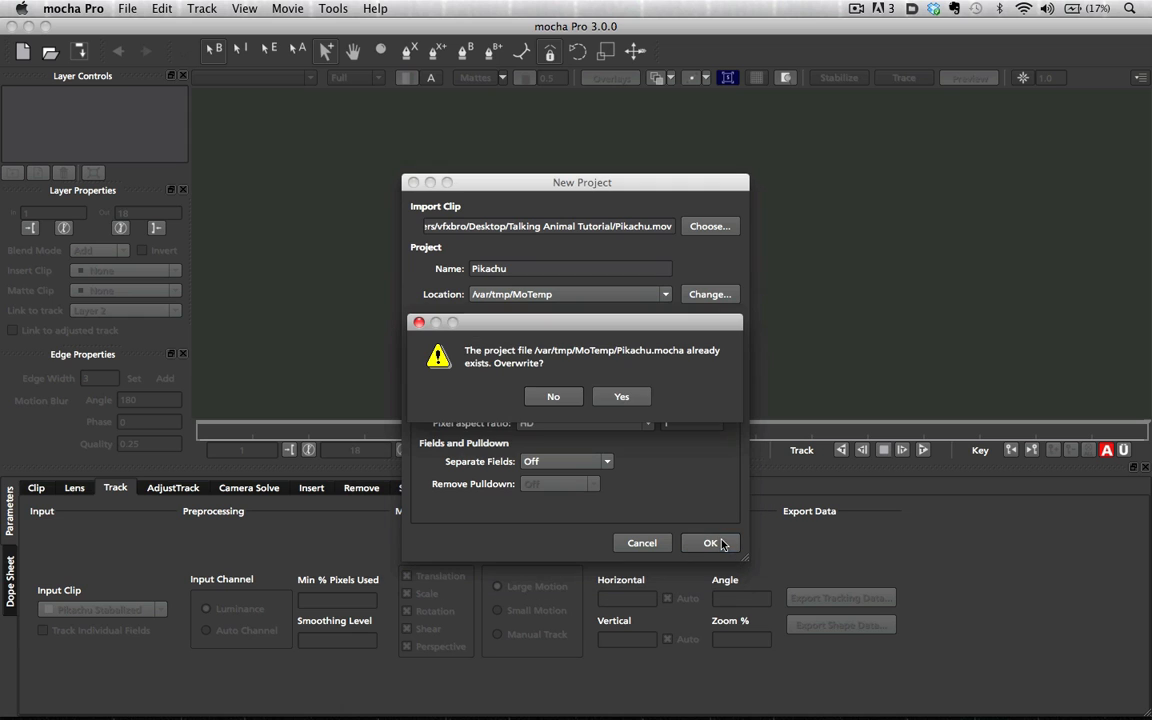
click(621, 396)
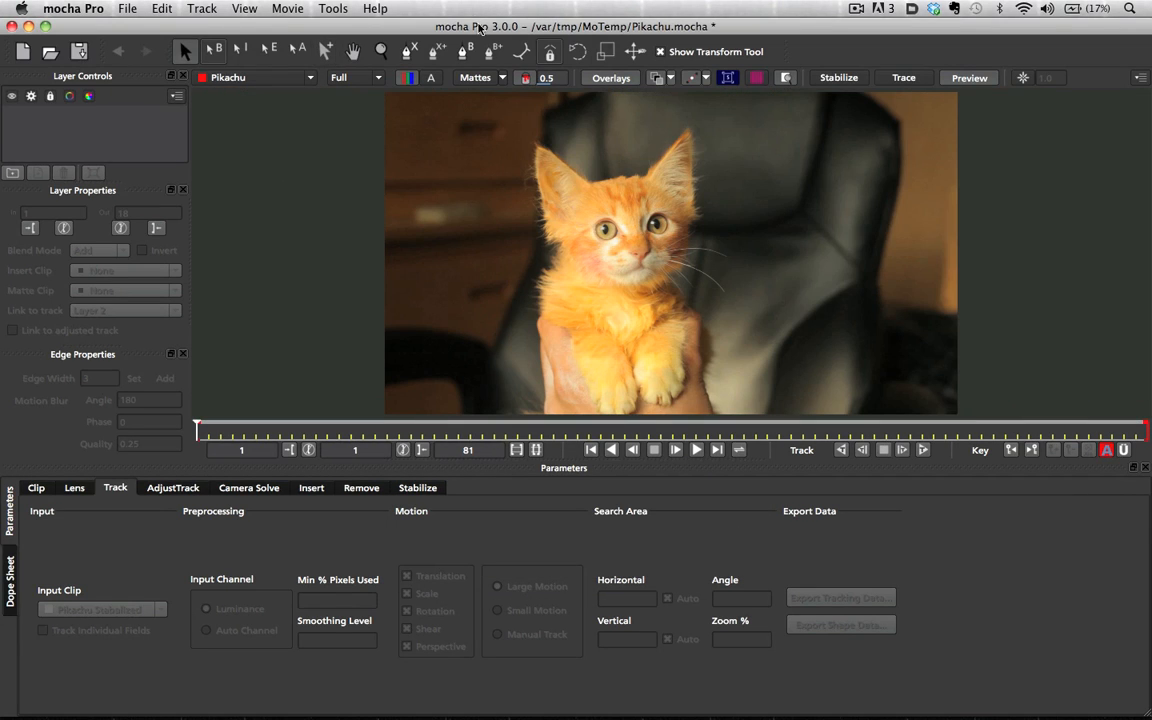
Draw a closed X-spline on the first frame around the kitten's nose and muzzle, following the mouth line below
click(385, 51)
click(582, 218)
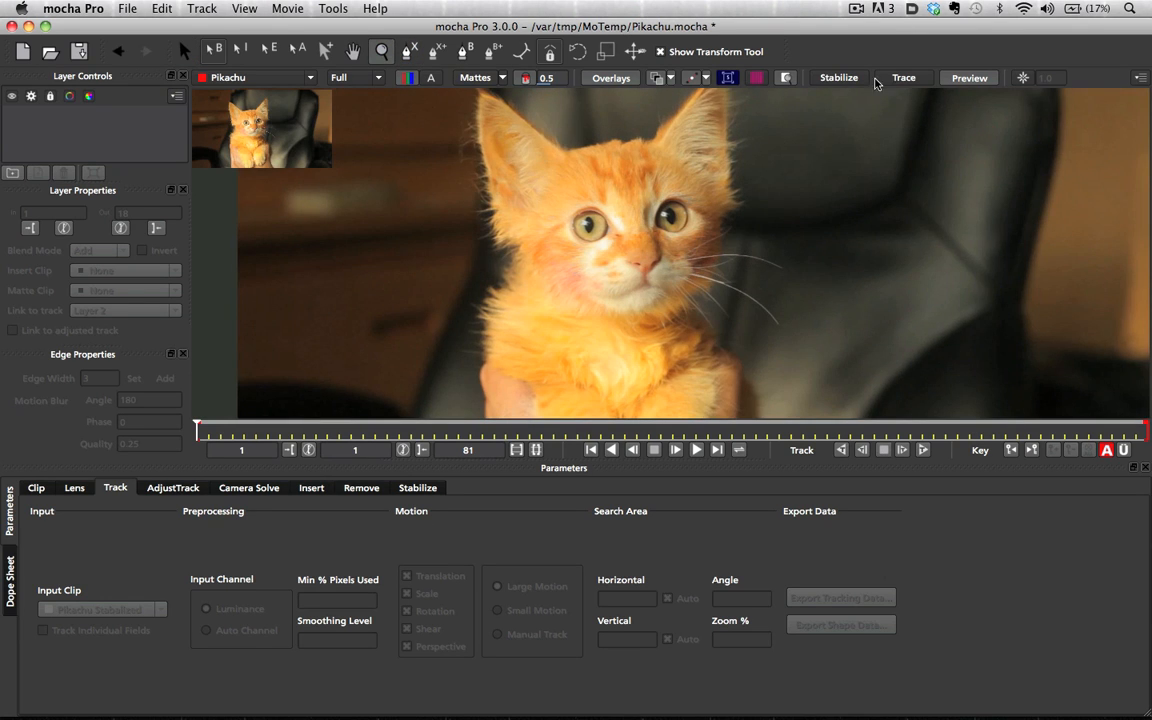
click(620, 224)
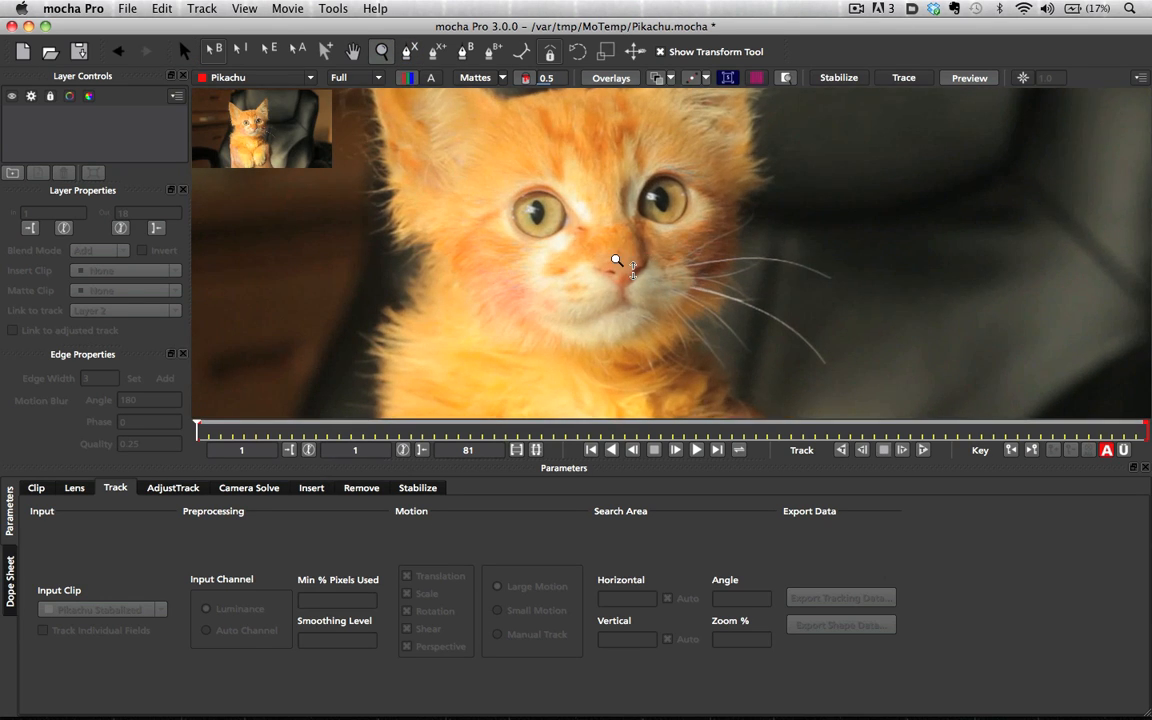
click(617, 261)
click(405, 52)
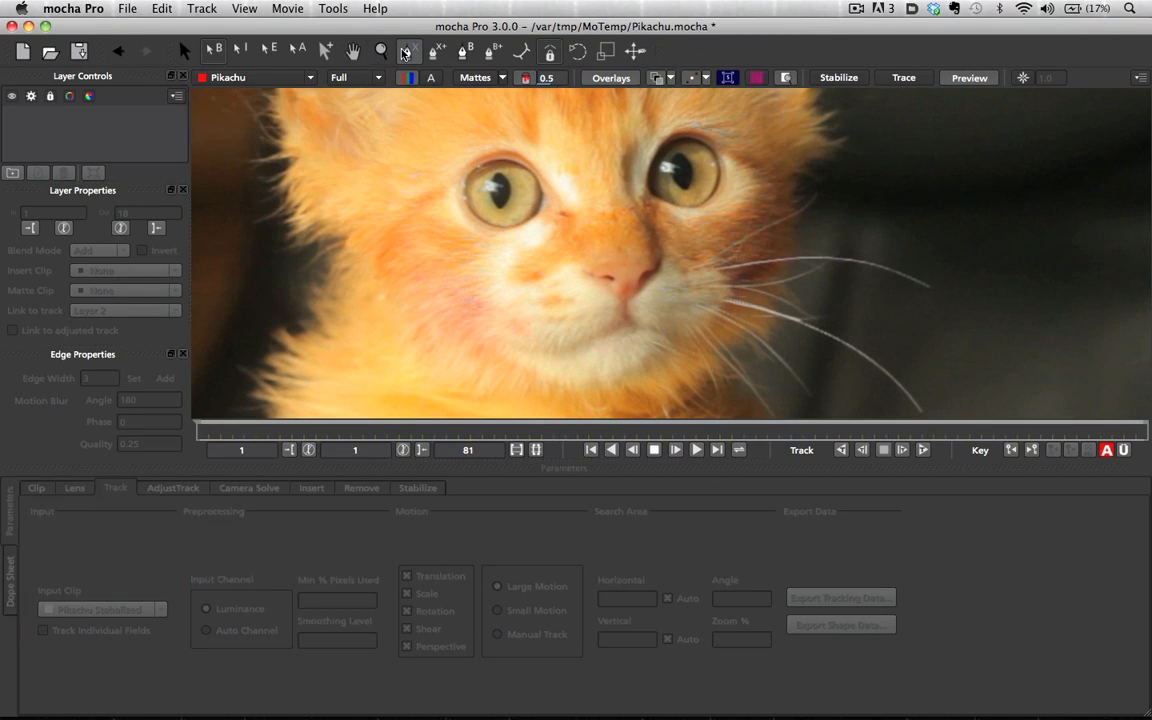
click(612, 317)
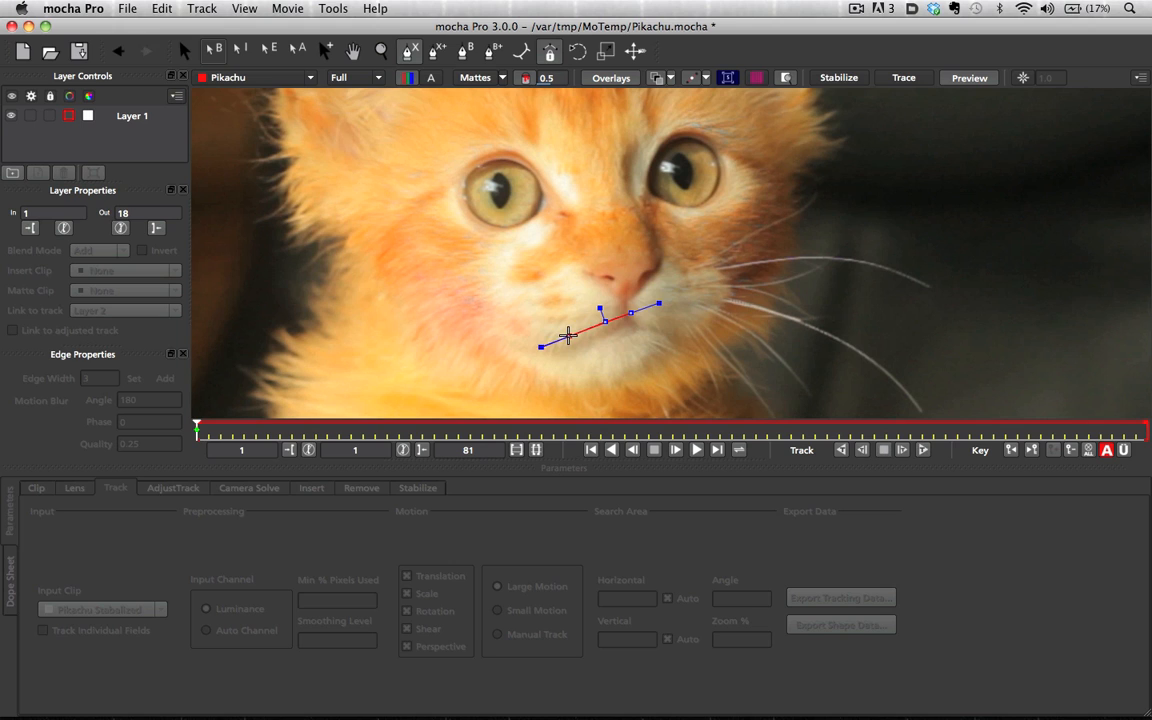
click(567, 334)
click(544, 314)
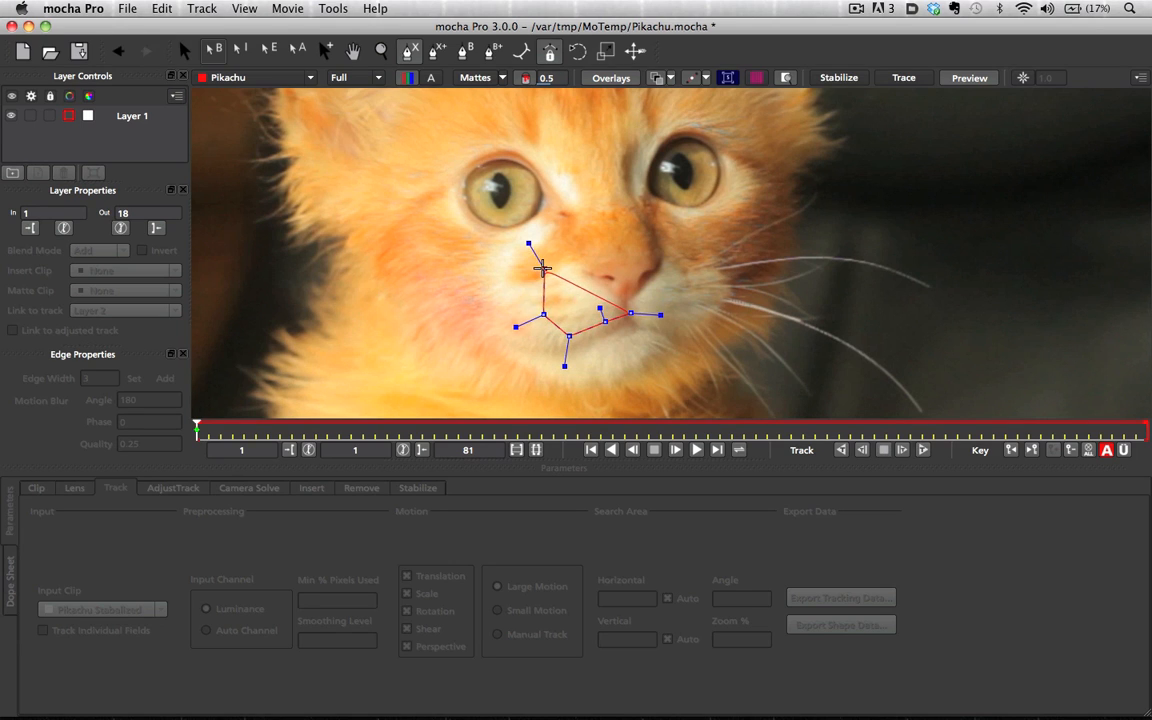
click(542, 268)
click(582, 257)
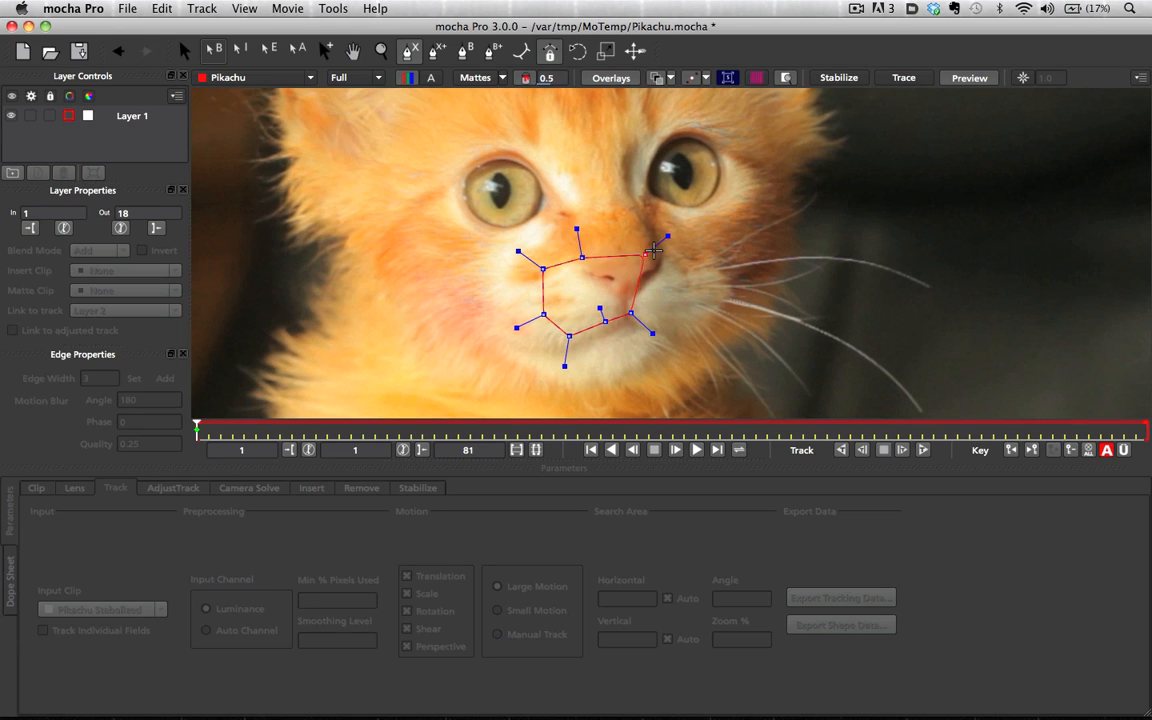
click(655, 243)
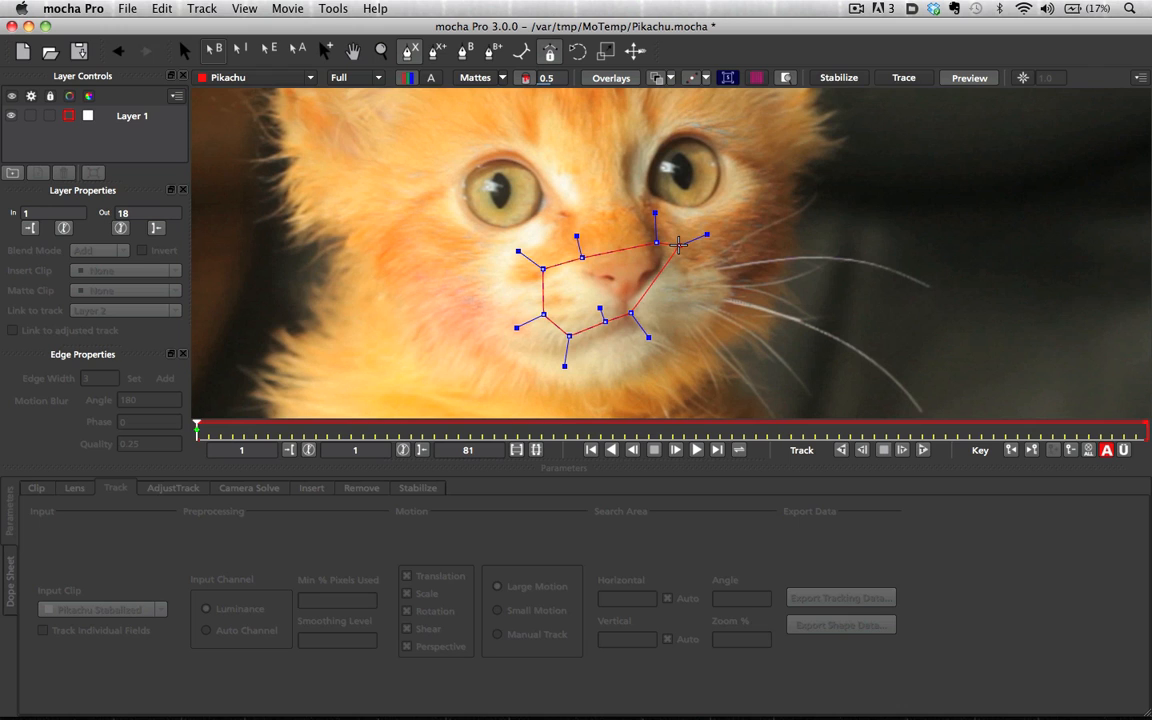
click(680, 245)
click(700, 282)
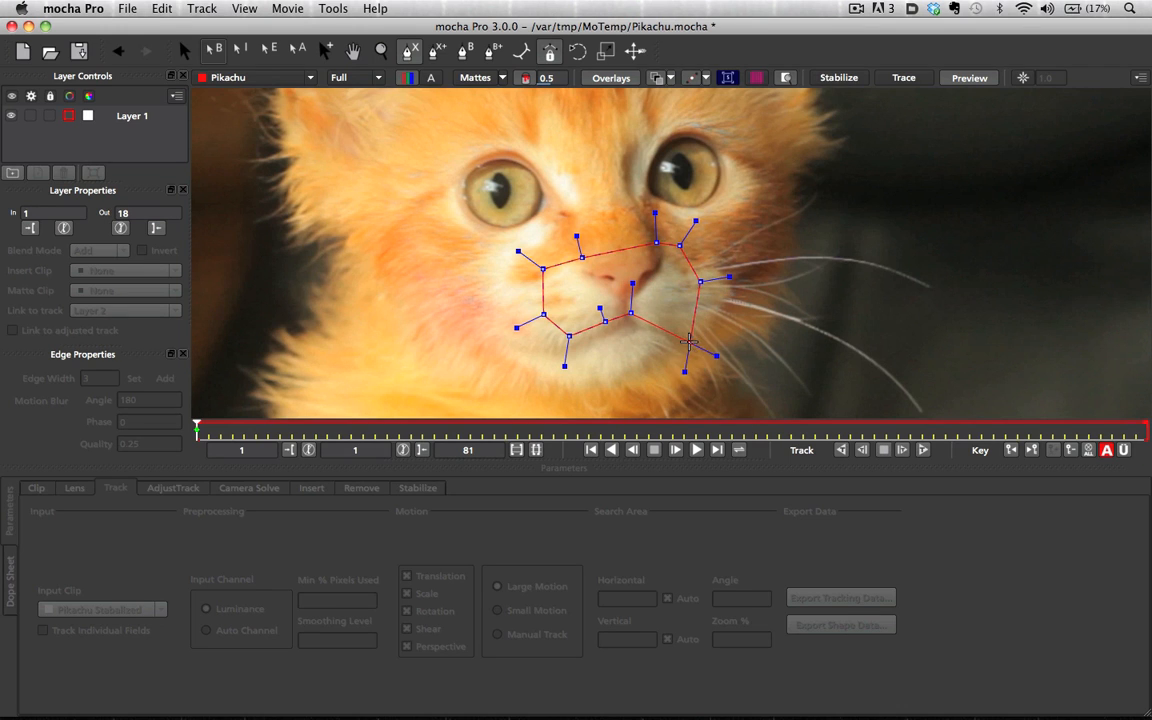
right_click(690, 341)
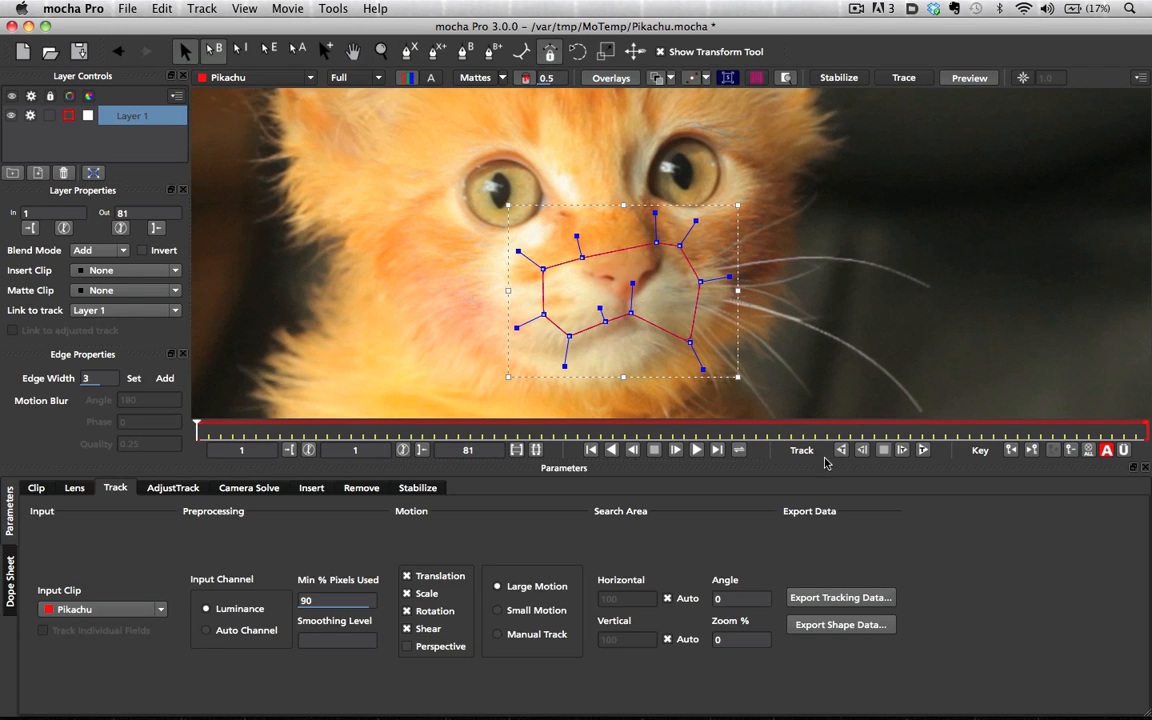
Track the muzzle shape forward through frame 81 and copy its tracking data as After Effects Corner Pin [supports motion blur]
click(923, 451)
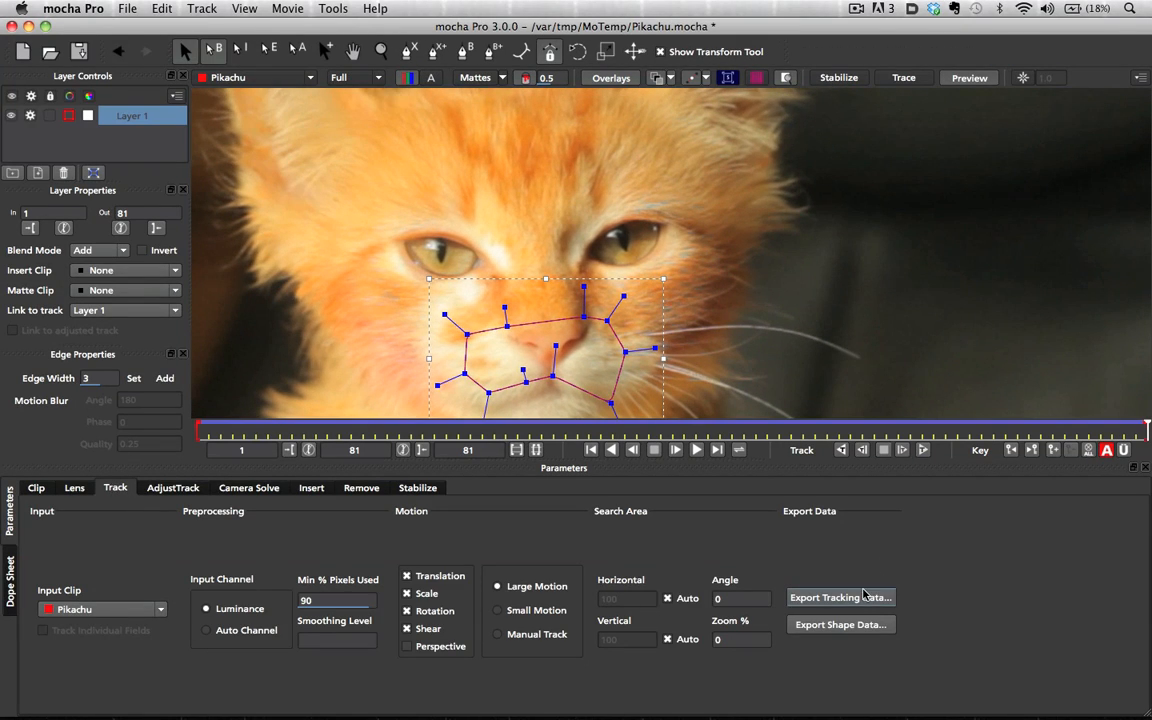
click(840, 598)
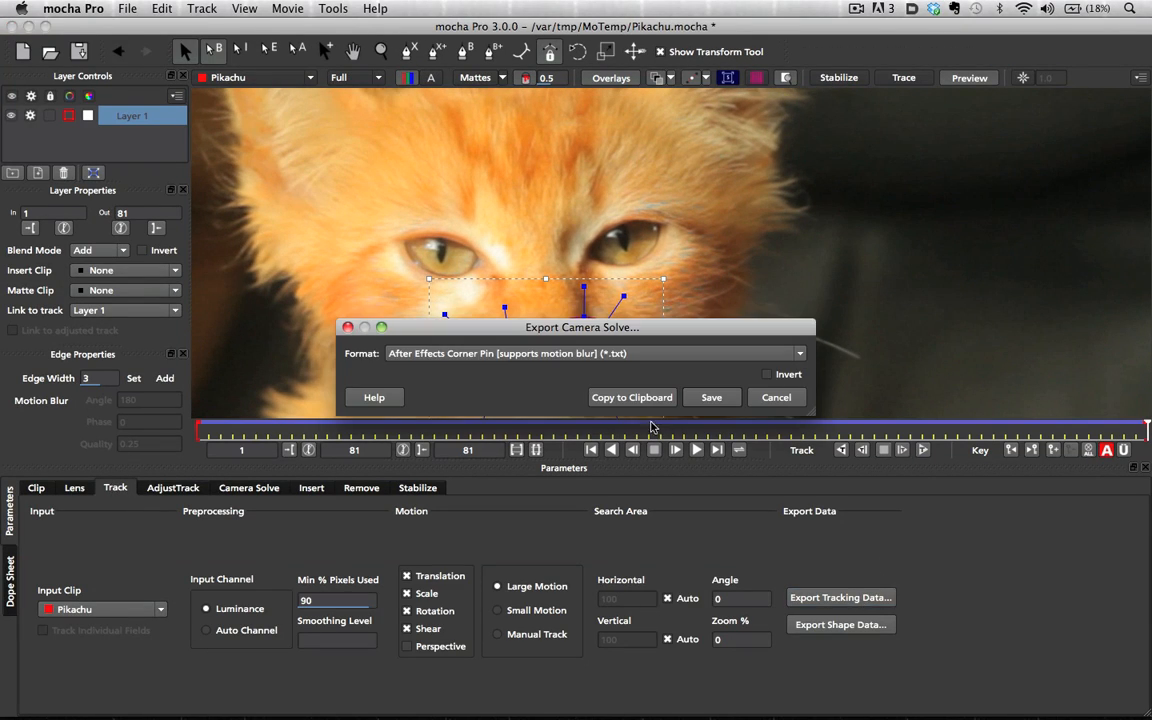
click(632, 397)
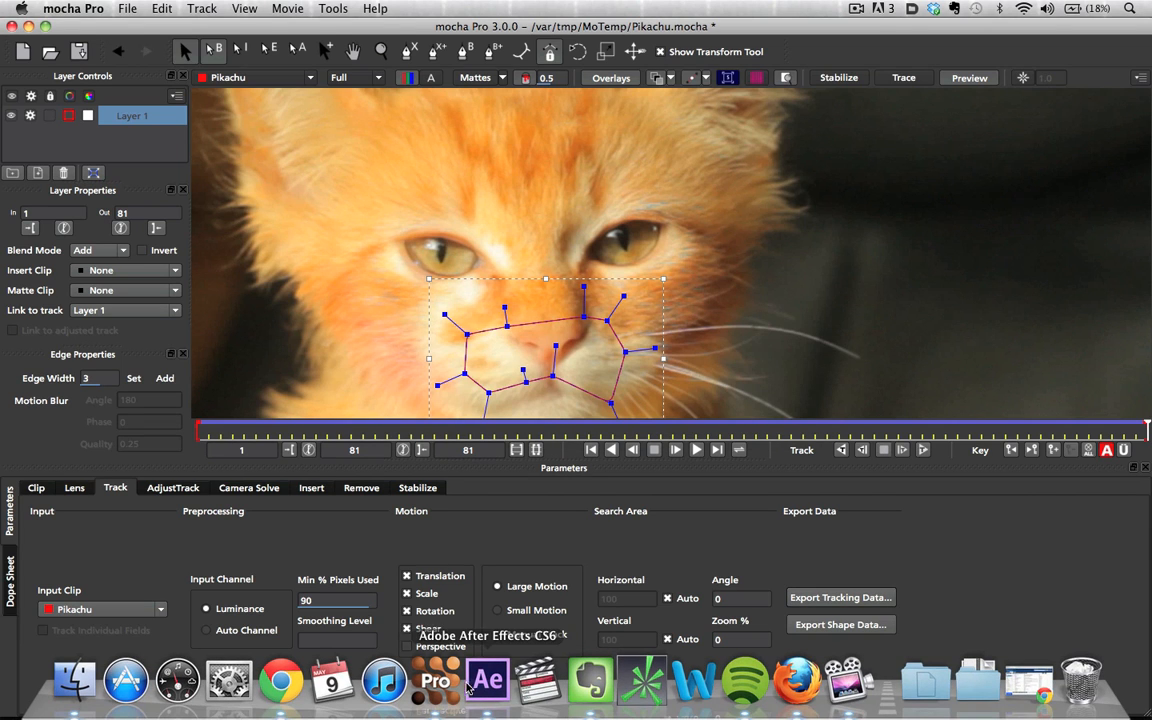
In After Effects, add a null named Mouth Track to the Pikachu composition and paste the tracking data at frame 0
click(472, 686)
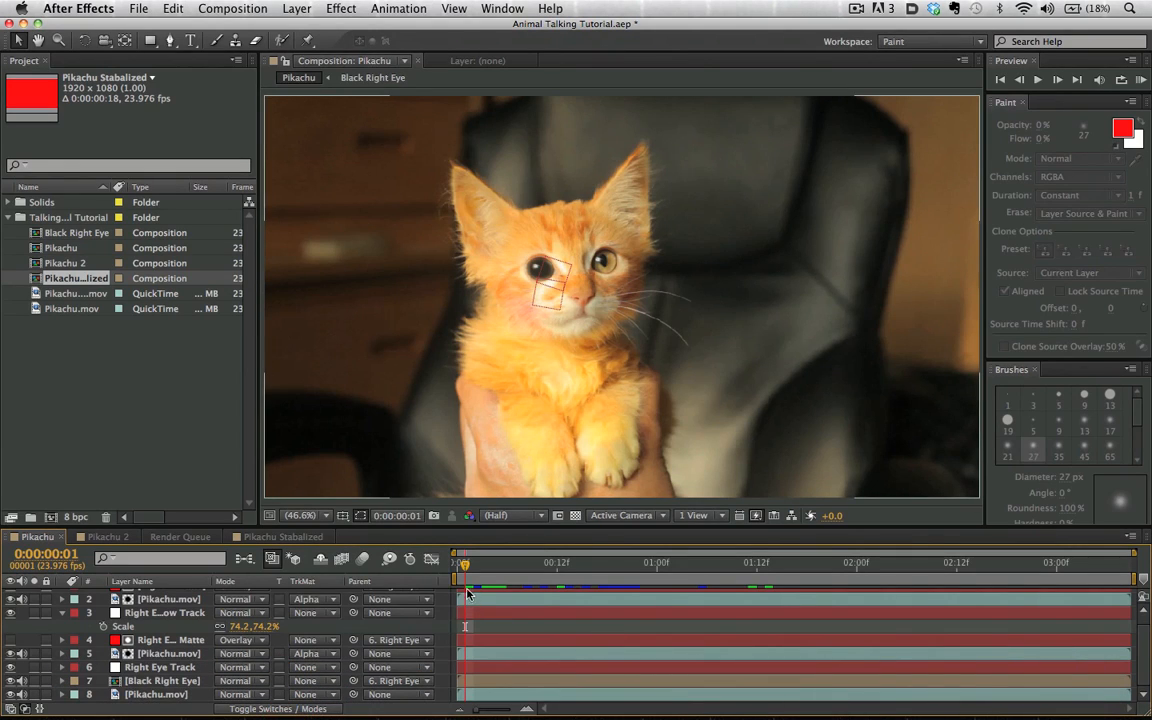
key(Home)
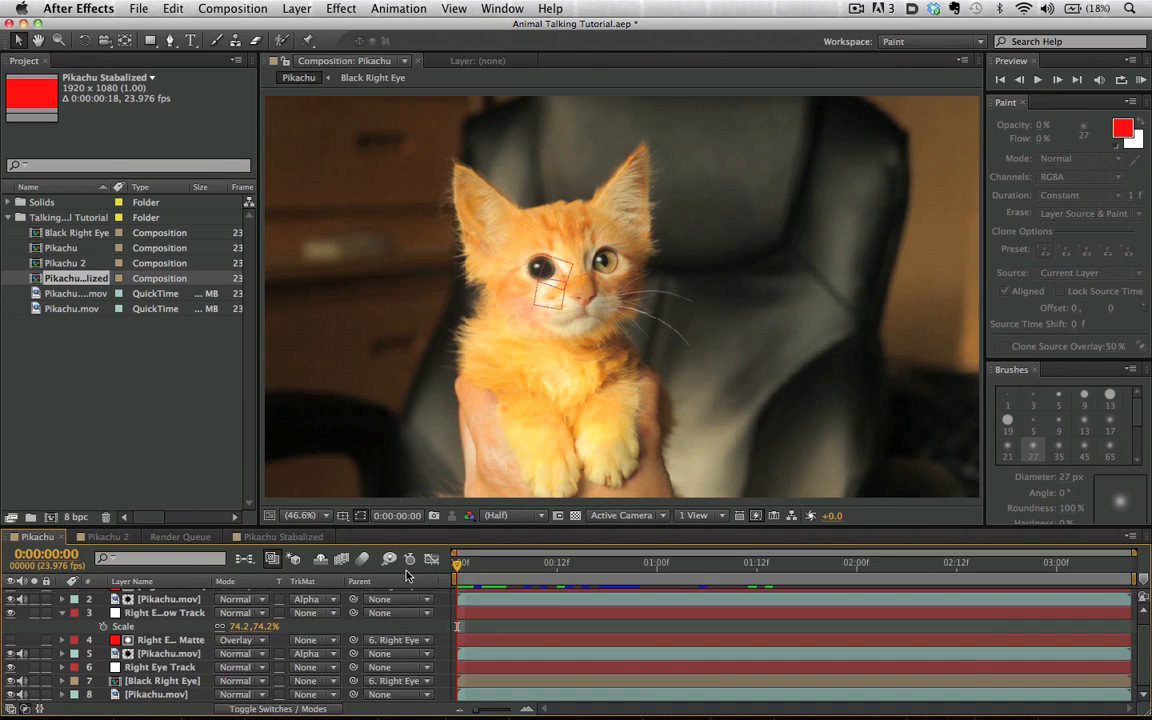
key(super+v)
key(Return)
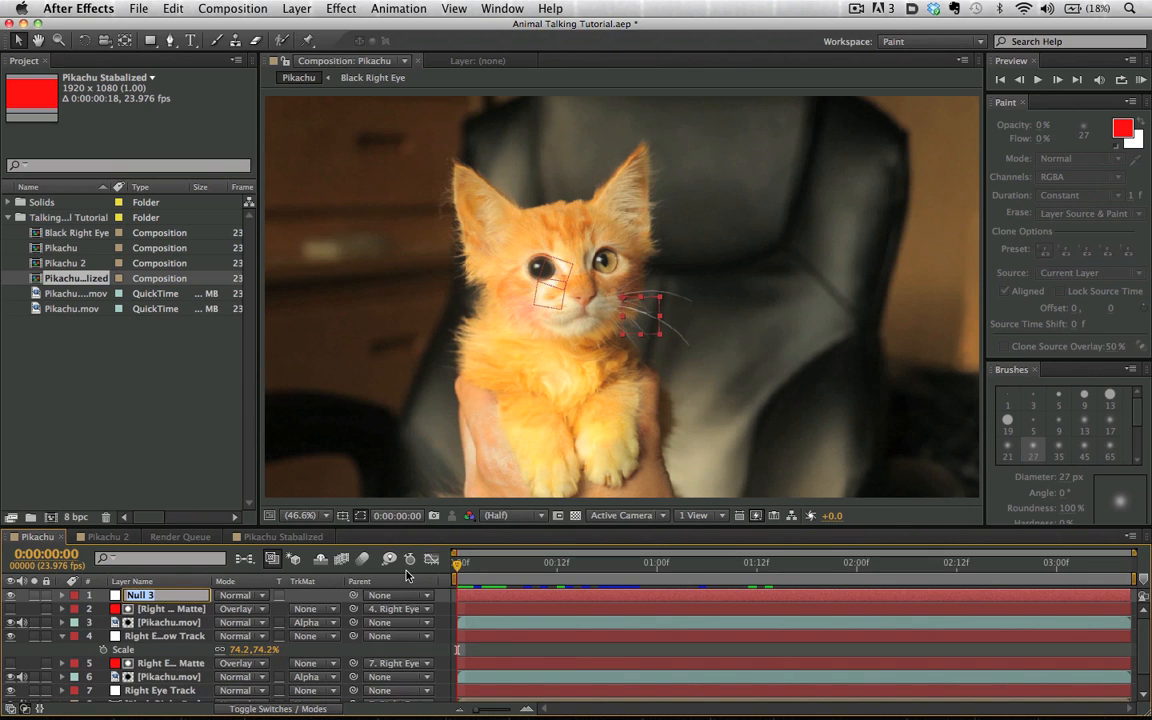
text(Mouth Track)
key(Return)
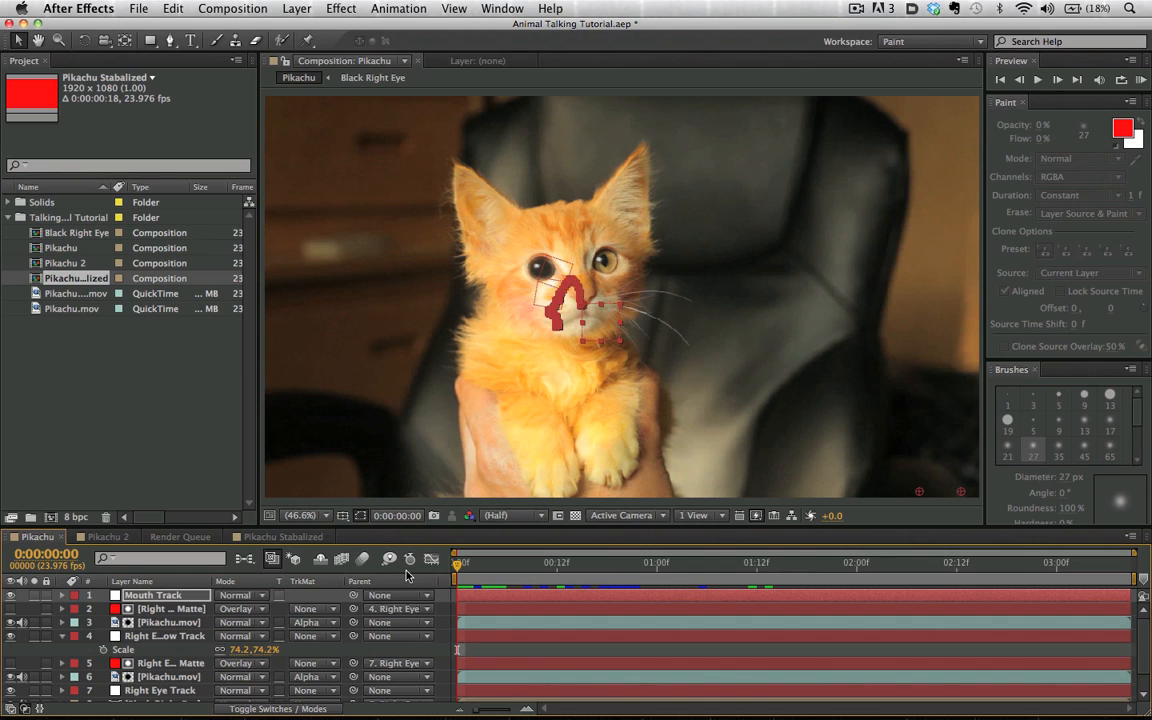
drag(469, 564, 383, 607)
Delete all Scale keyframes from the Mouth Track null
key(s)
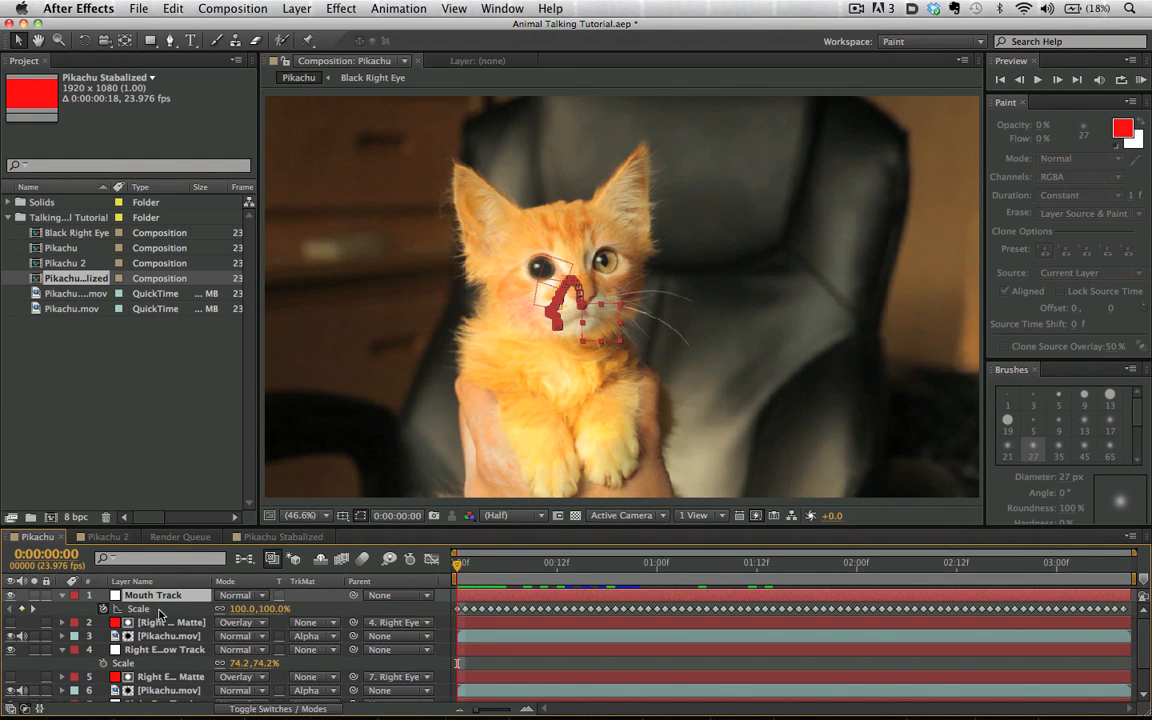
click(142, 611)
key(Delete)
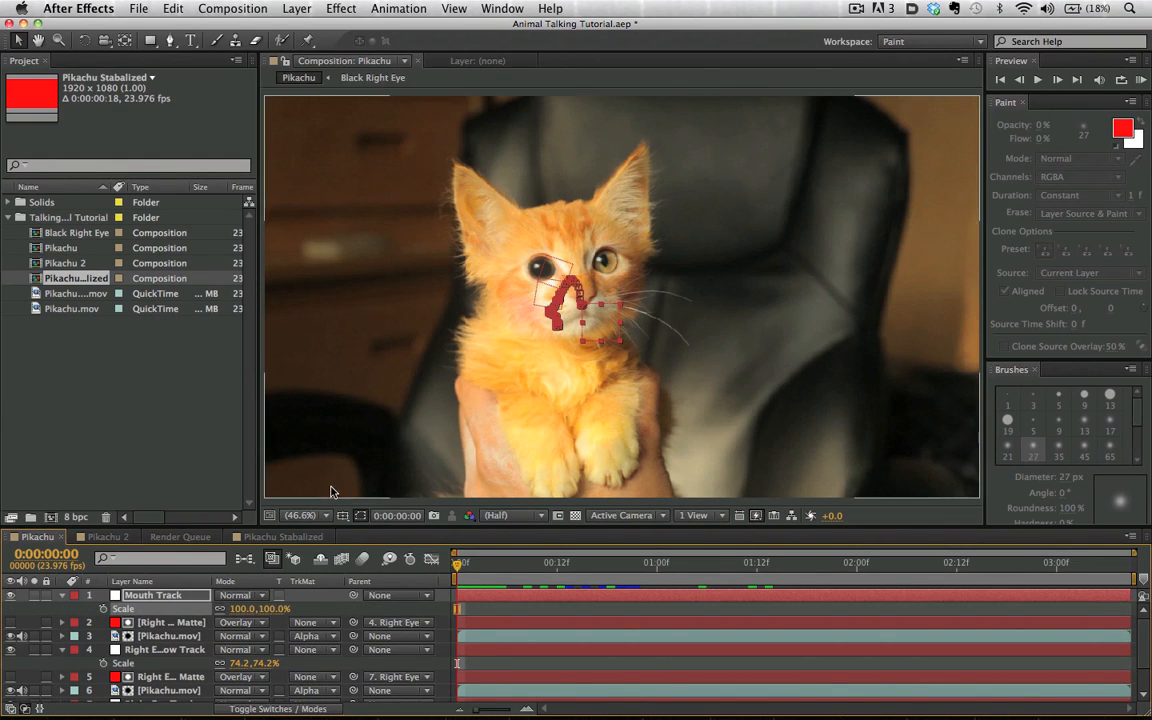
drag(470, 568, 246, 645)
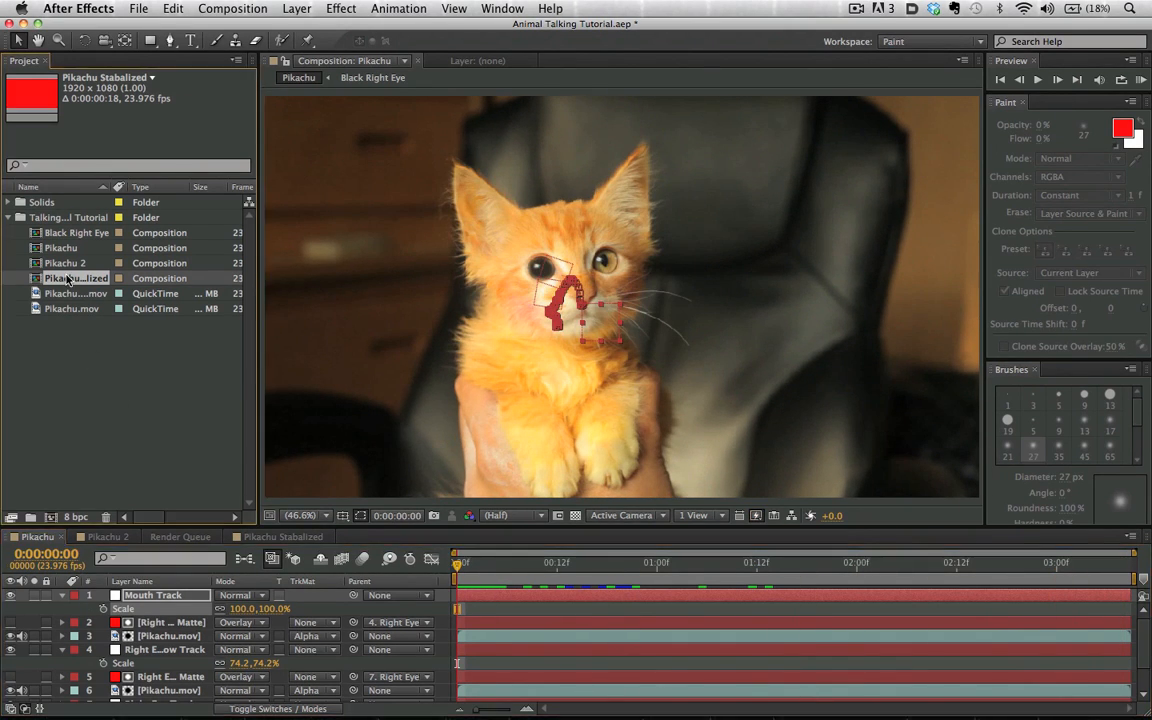
Rename the Pikachu Stabalized composition as Pikachu Mouth
key(Return)
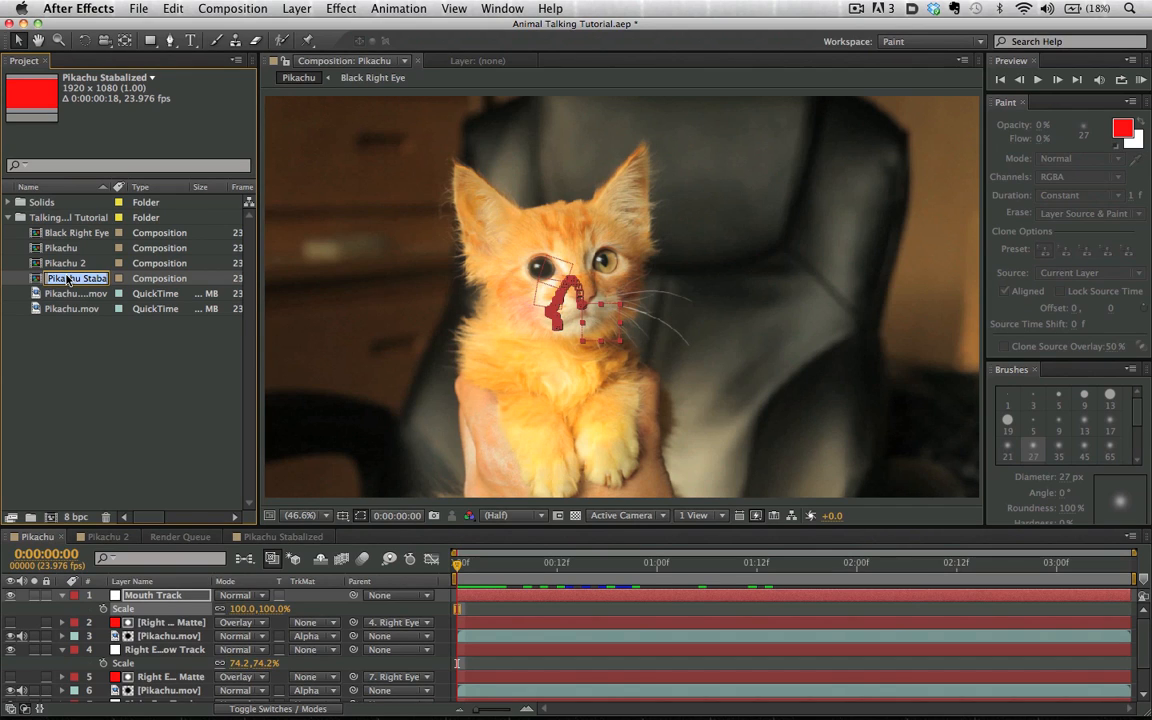
text(Pikachu Mouth)
key(Return)
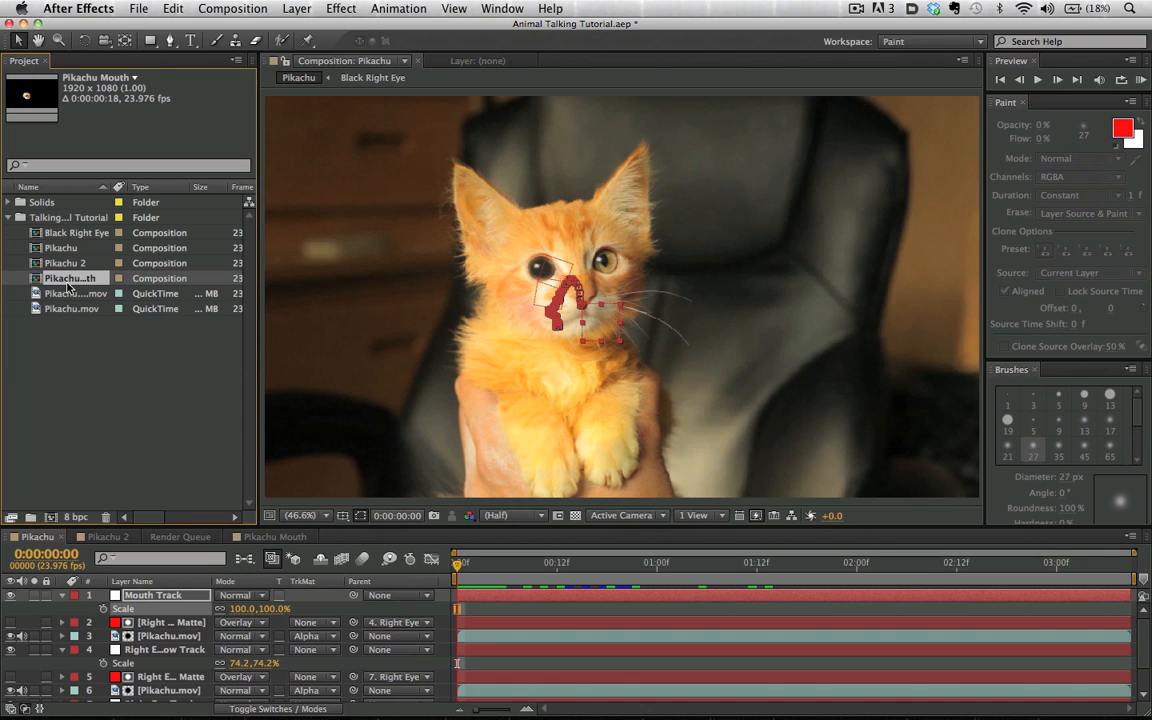
Place the Pikachu Mouth composition as the top layer of the Pikachu composition and parent it to Mouth Track
drag(68, 287, 177, 595)
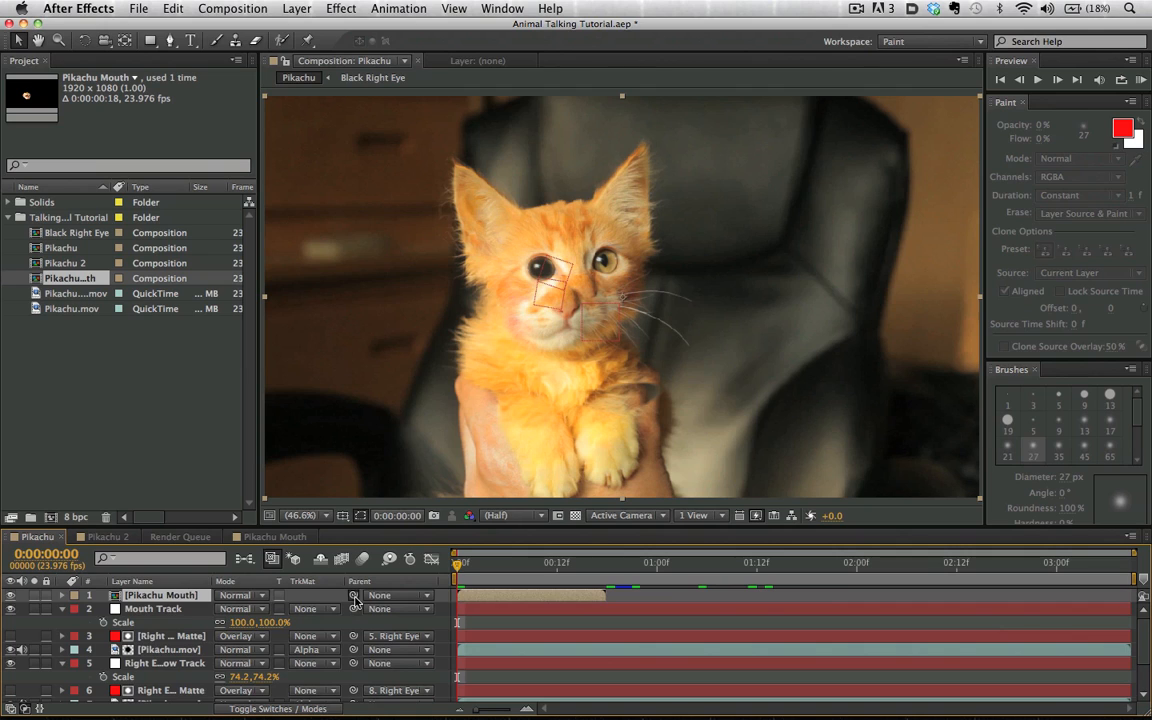
drag(354, 597, 256, 606)
key(slash)
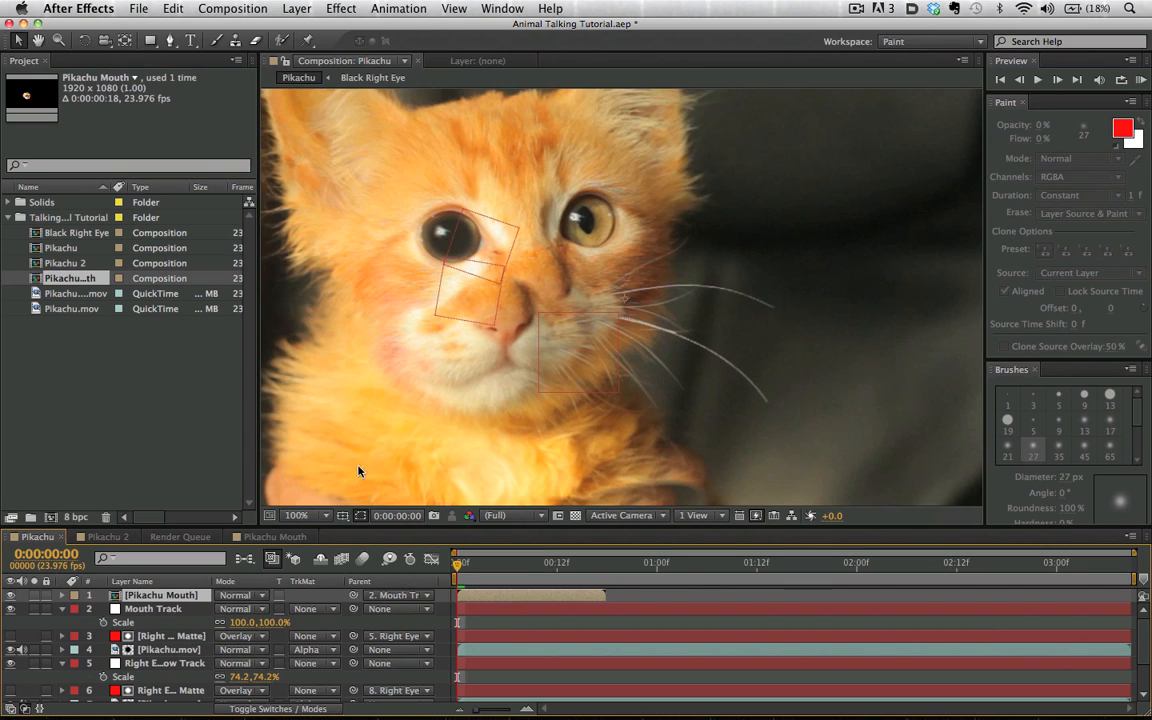
Set the Pikachu Mouth layer to Difference blending and align it with the muzzle at frame 1, about 40 px up and 10 px left
click(245, 595)
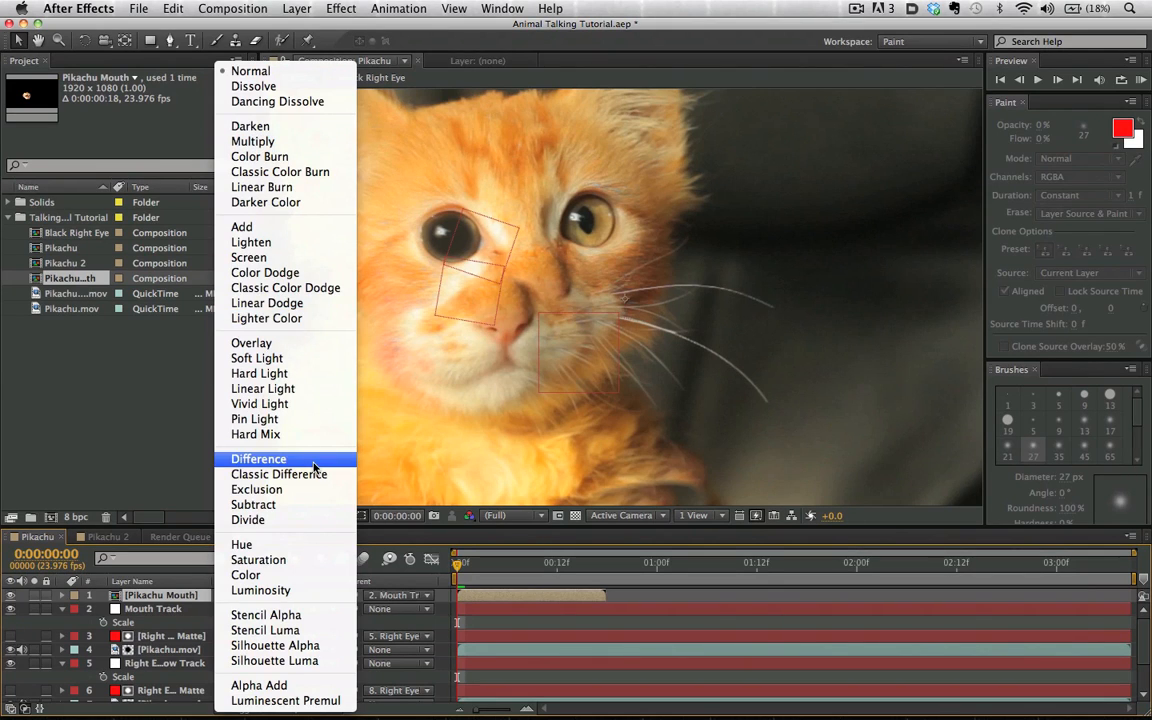
click(280, 459)
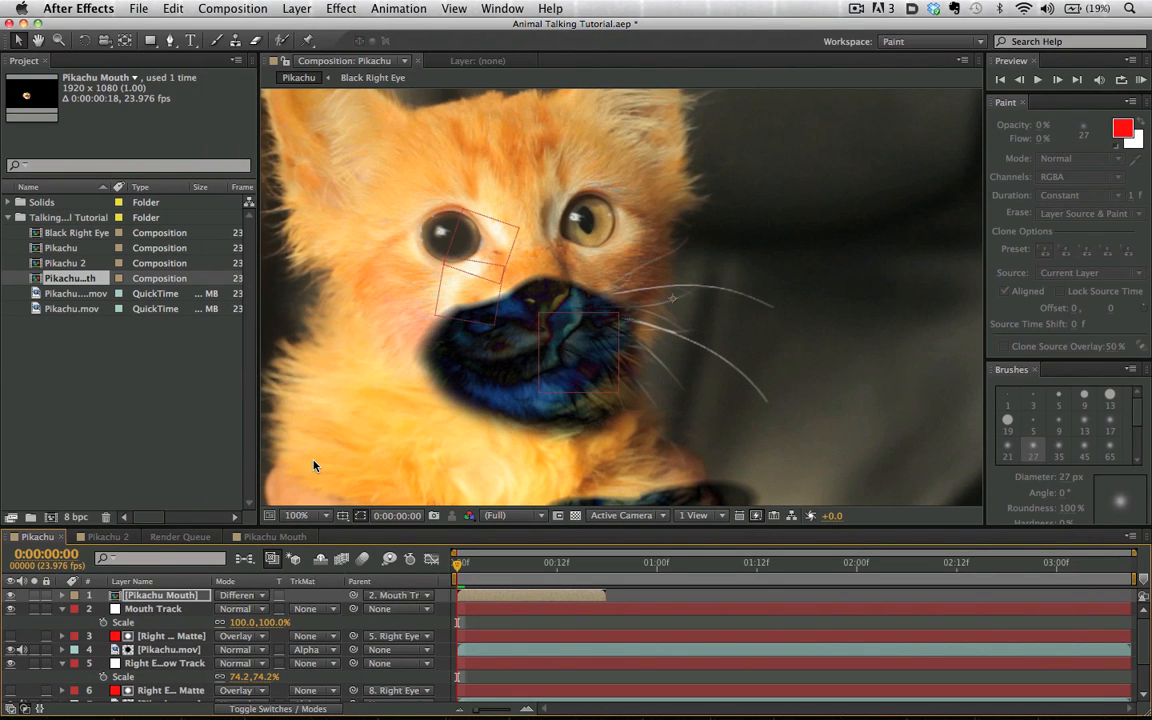
key(Page_Down)
key(Tab)
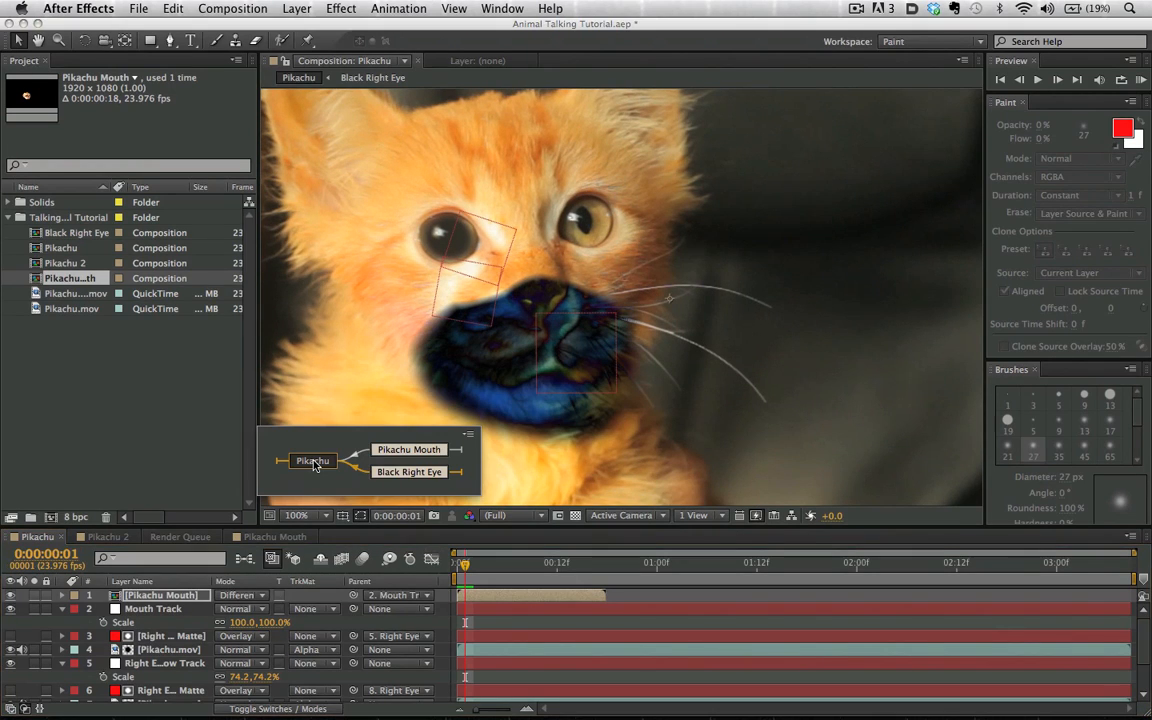
click(505, 641)
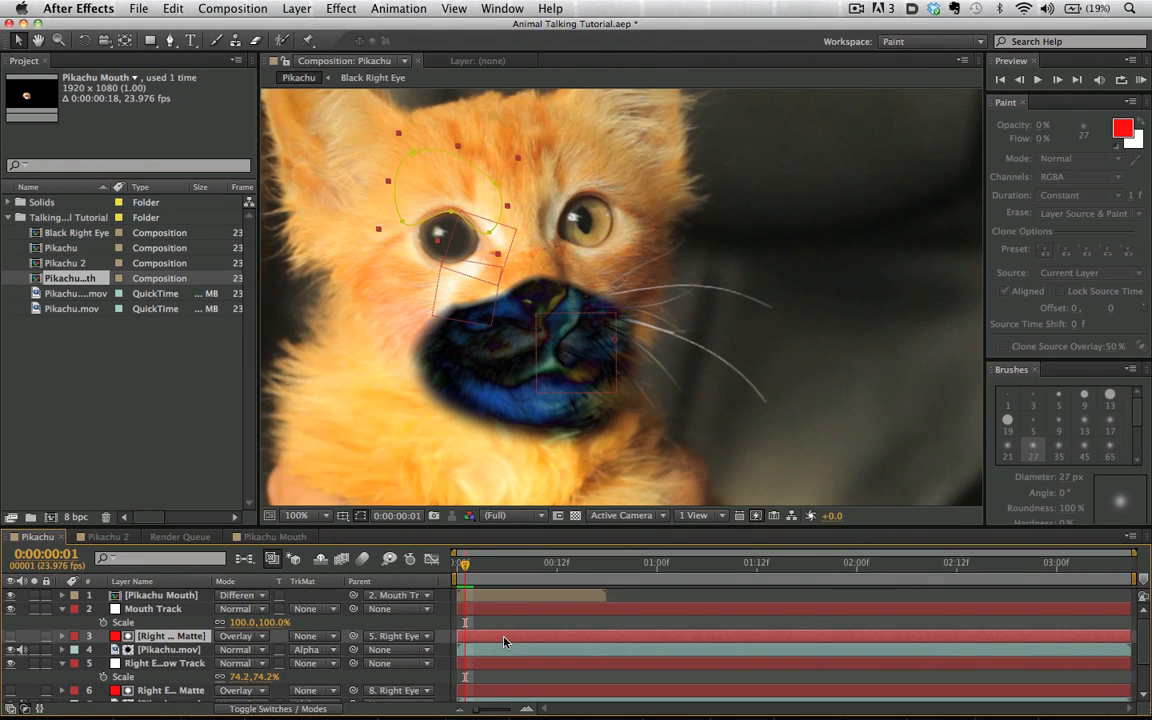
click(487, 600)
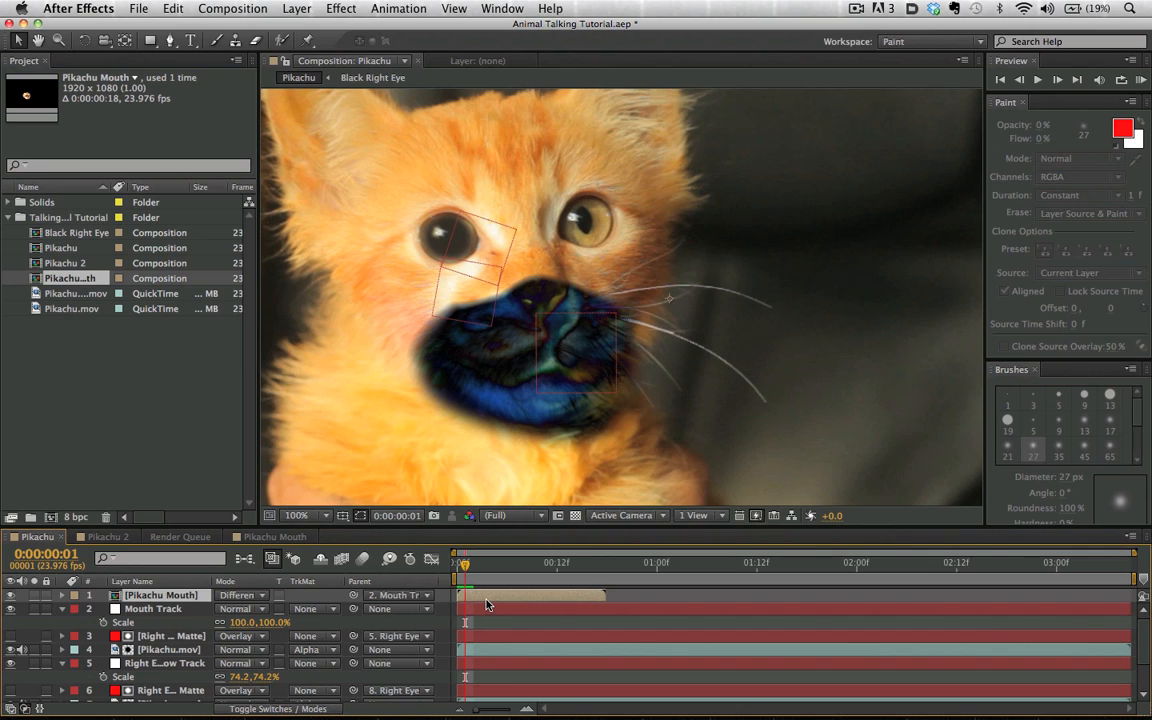
key(shift+Up)
key(shift+Up)
key(shift+Up)
key(shift+Up)
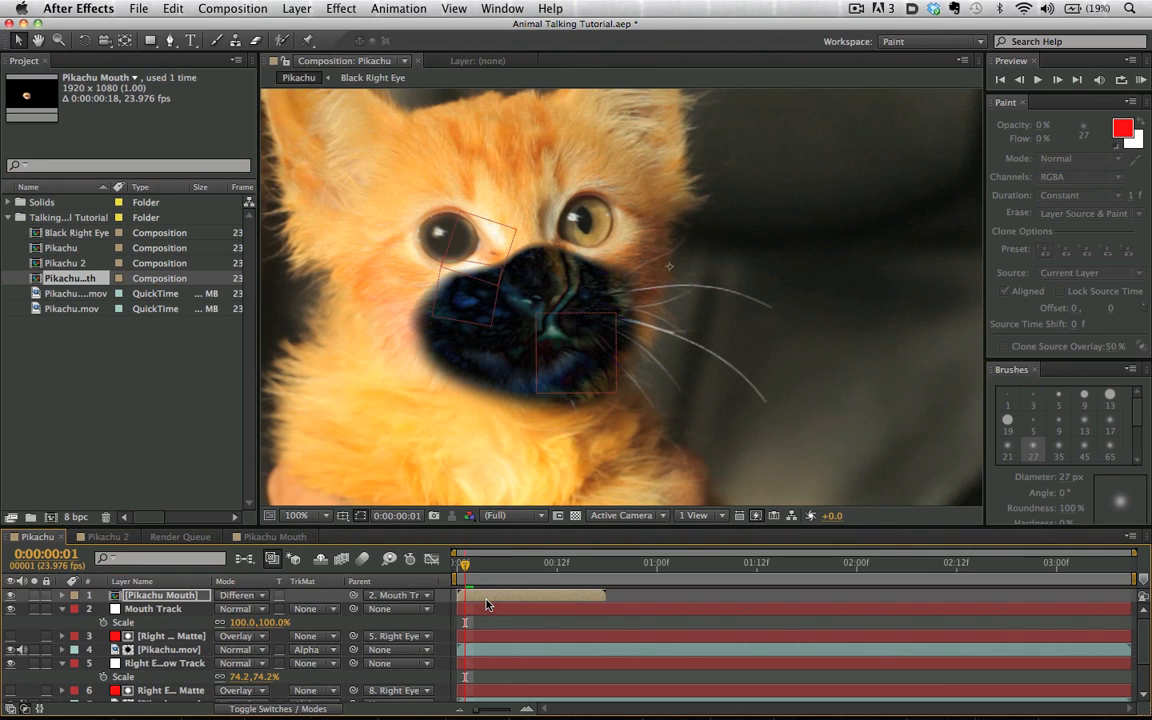
key(shift+Left)
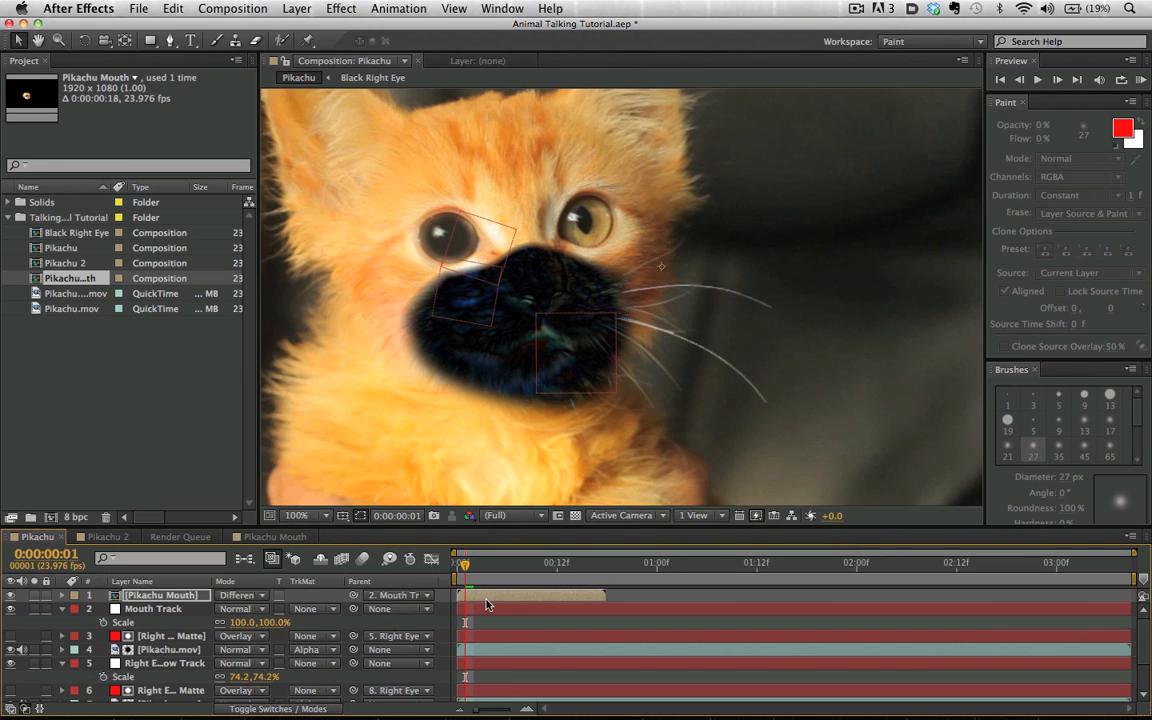
Set the Pikachu Mouth layer's blend mode back to Normal and check the mouth replacement through frame 12
mouse_move(488, 700)
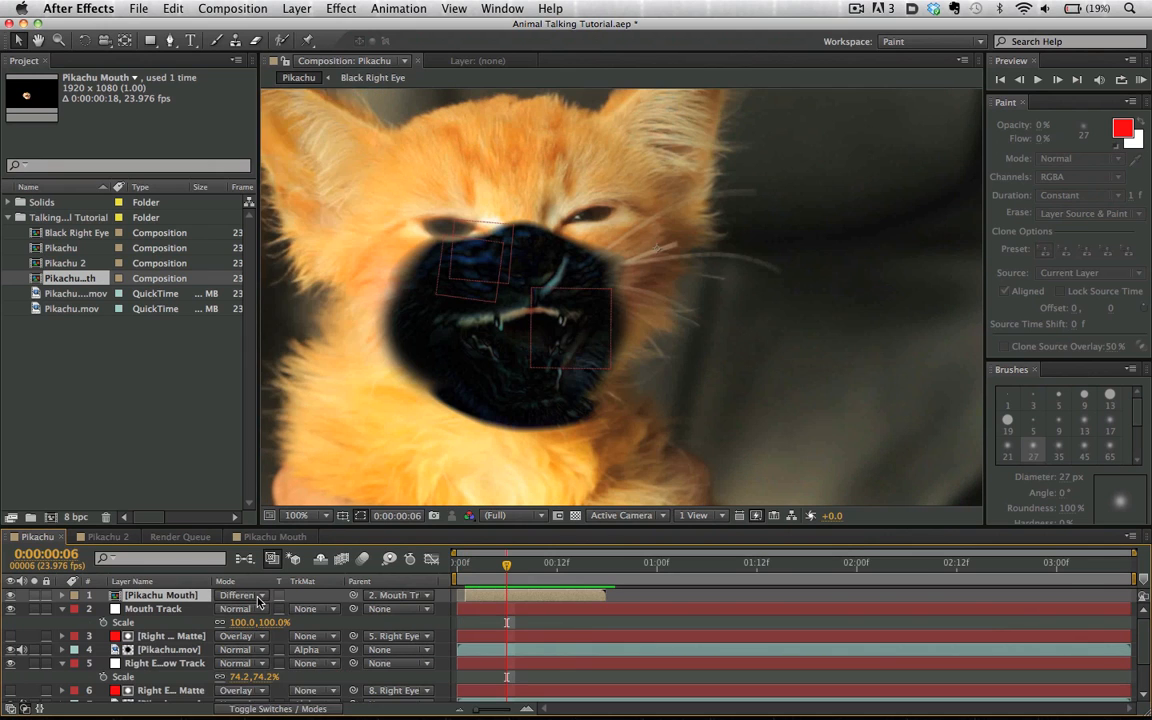
click(240, 595)
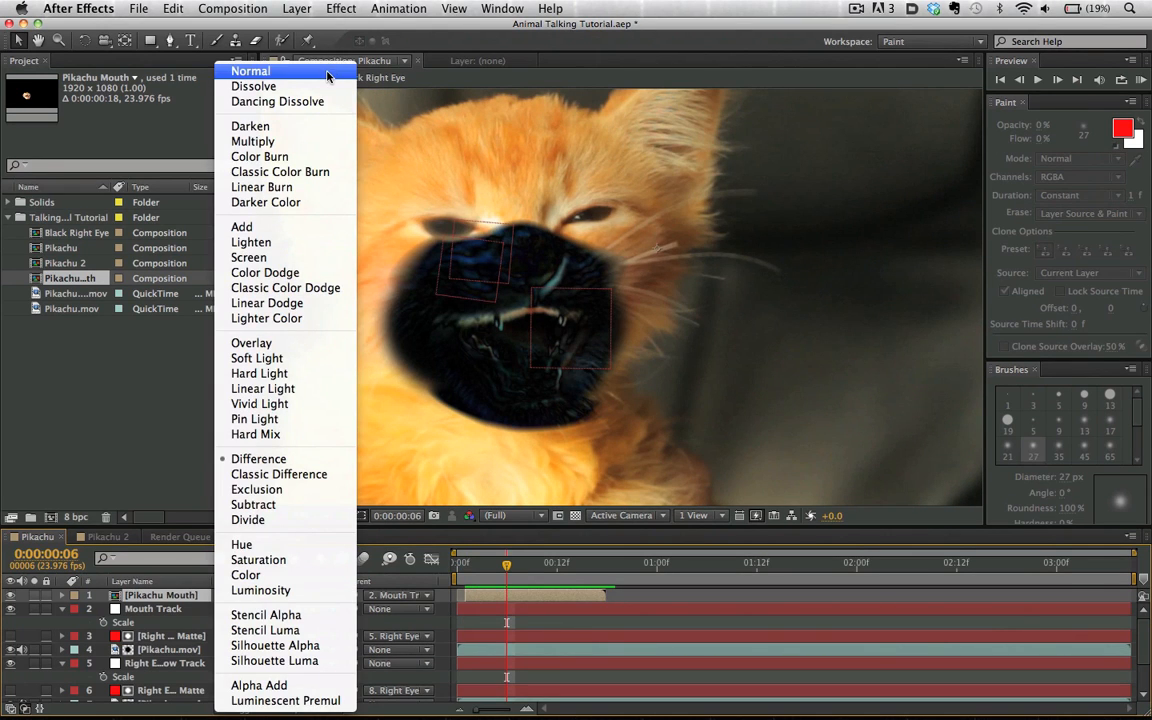
click(328, 72)
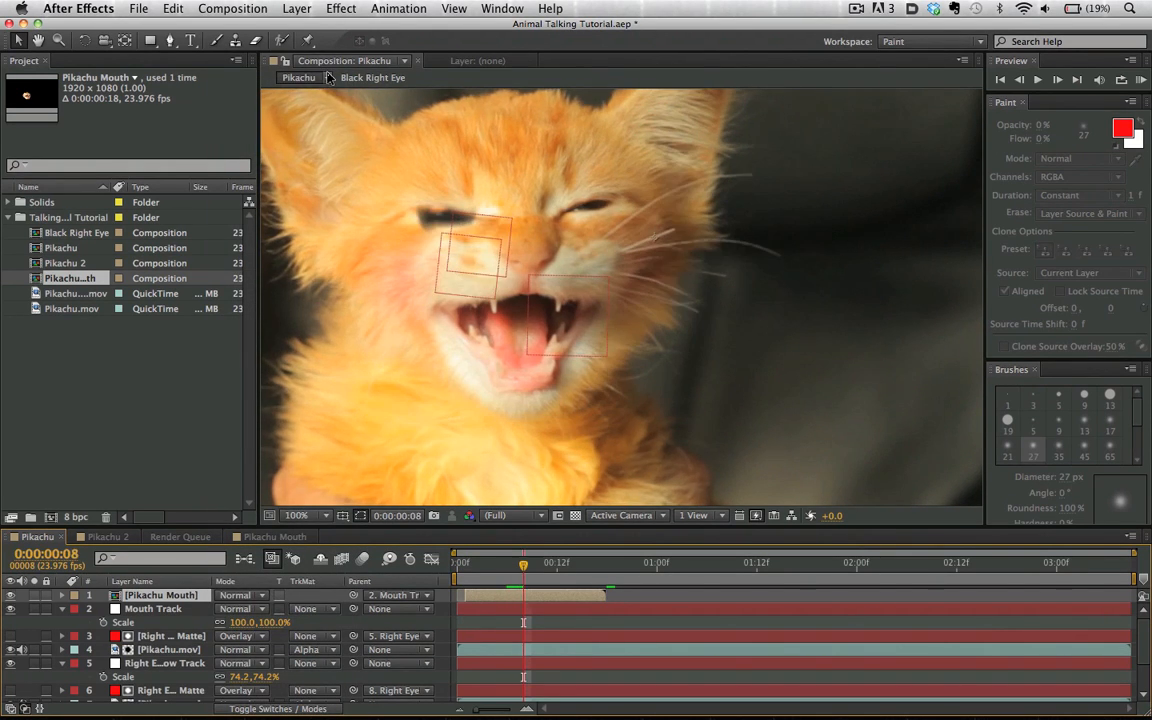
key(Page_Down)
key(Page_Down)
key(Page_Down)
key(Page_Down)
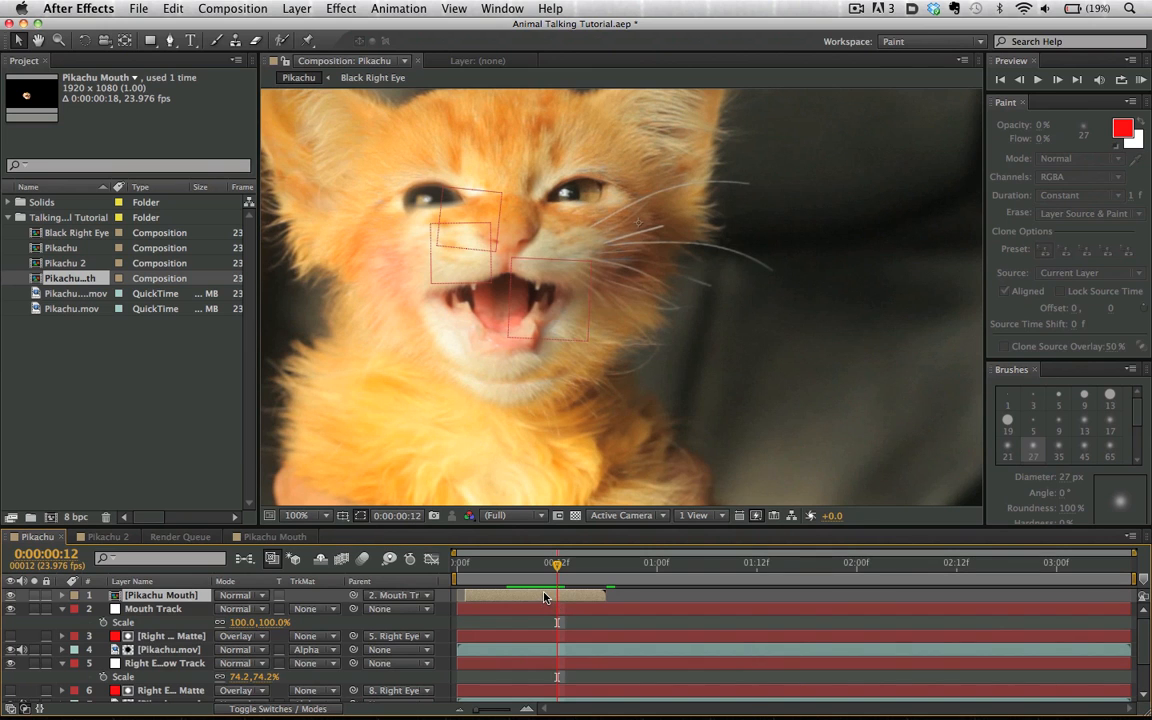
Enable time remapping on the Pikachu Mouth layer and extend its out point to the end of the composition
right_click(545, 597)
mouse_move(668, 257)
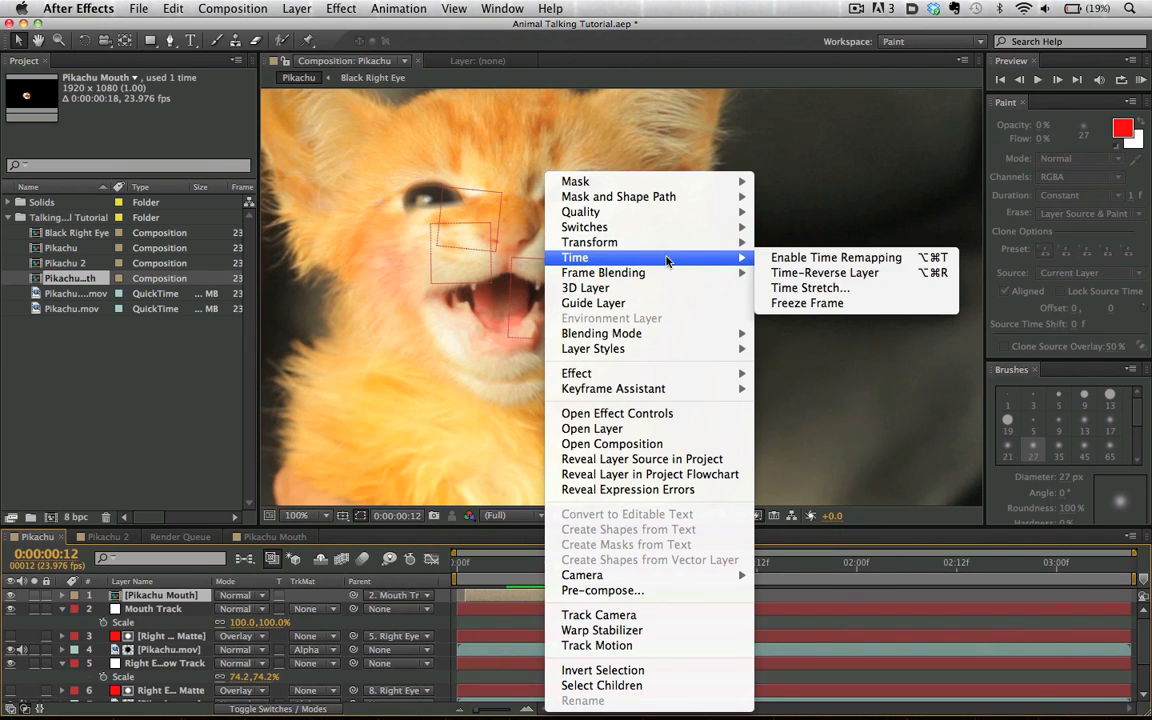
click(783, 258)
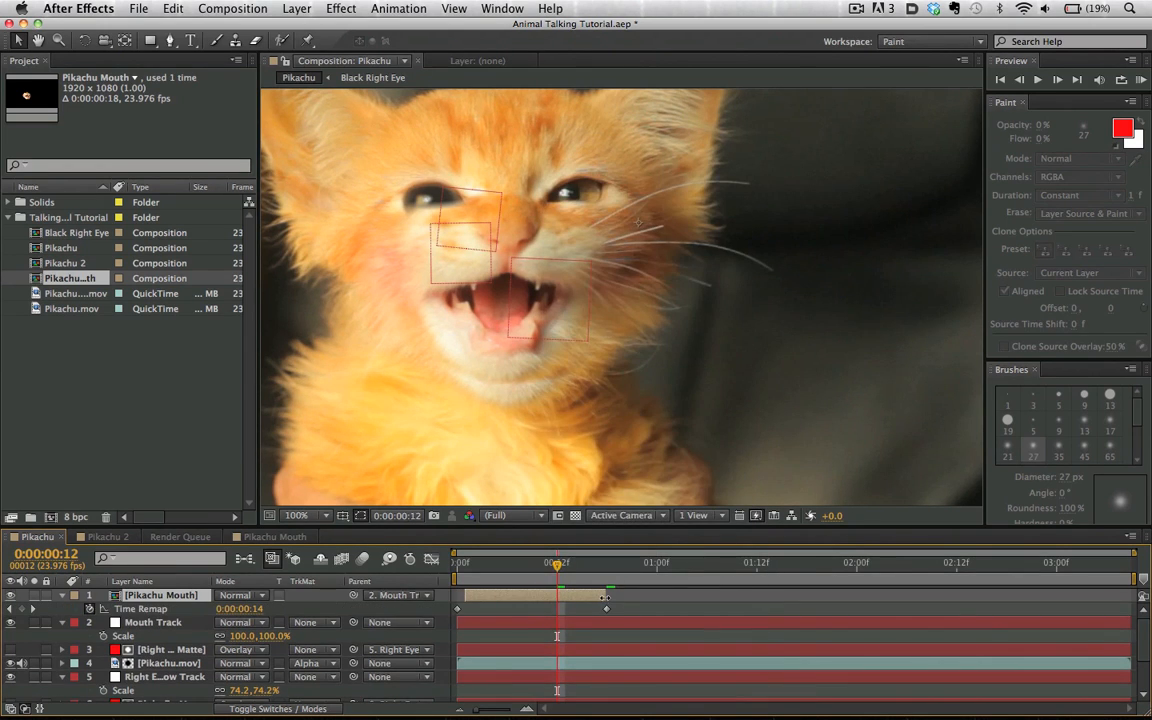
drag(605, 597, 1146, 626)
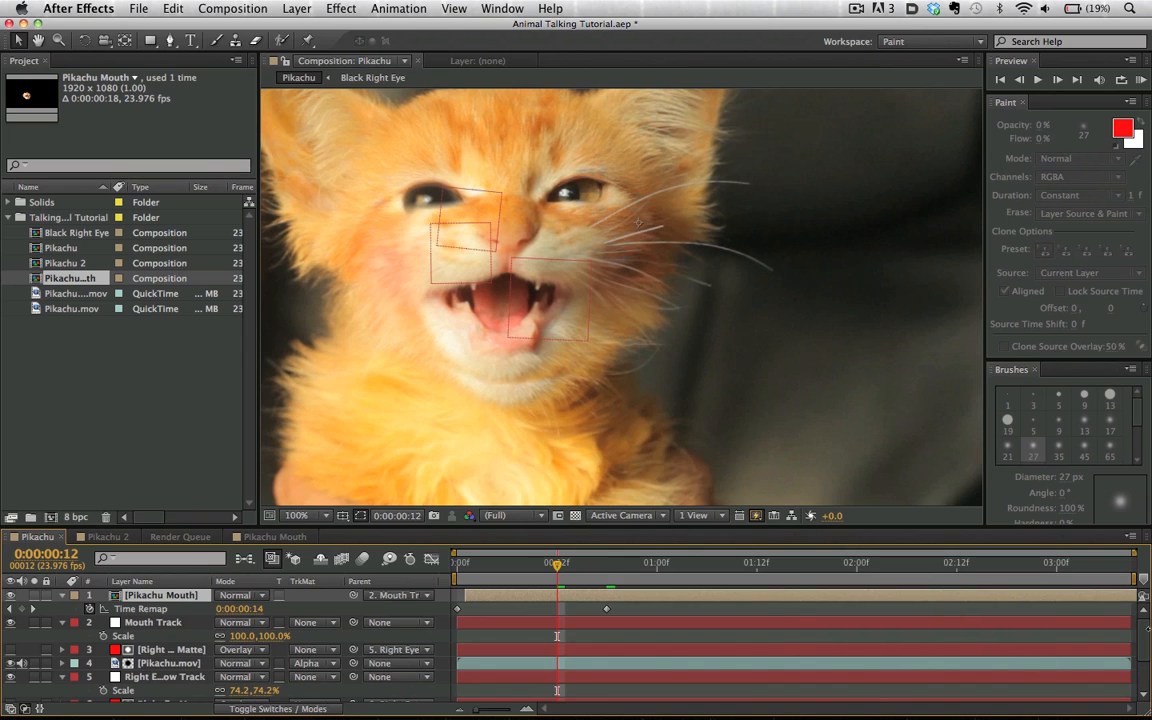
Add a Time Remap keyframe at frame 9 on the Pikachu Mouth layer and check the mouth movement through frame 18
click(458, 611)
drag(522, 566, 532, 566)
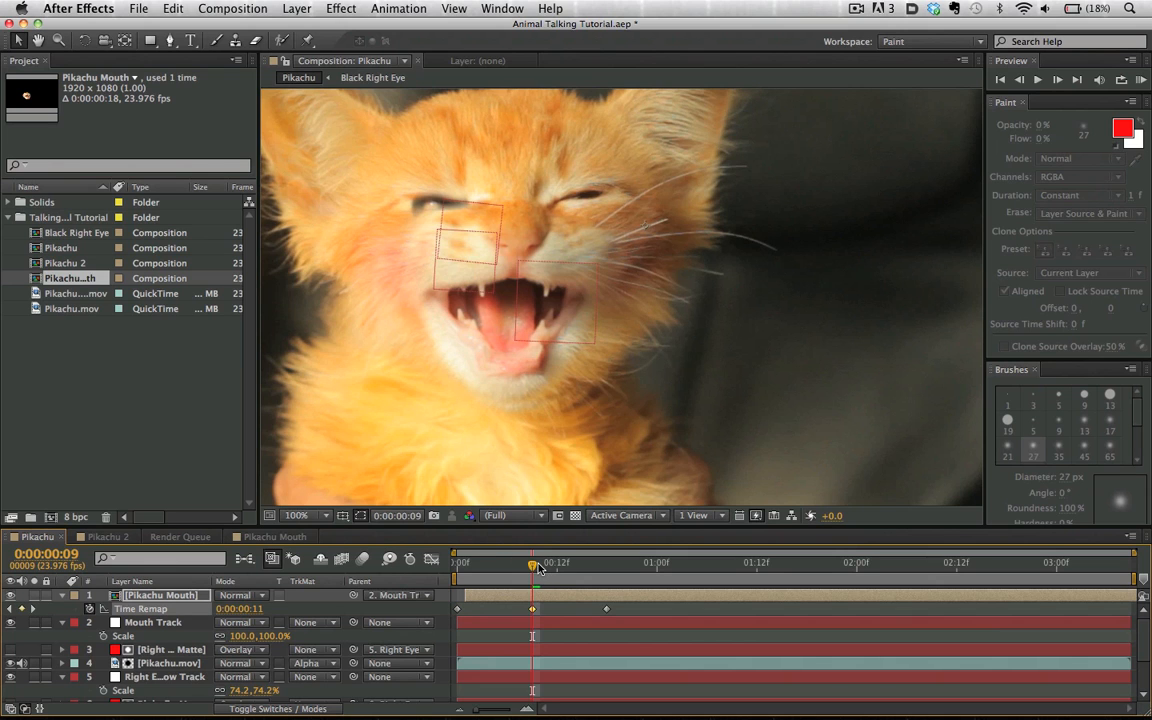
drag(534, 567, 603, 575)
key(Page_Up)
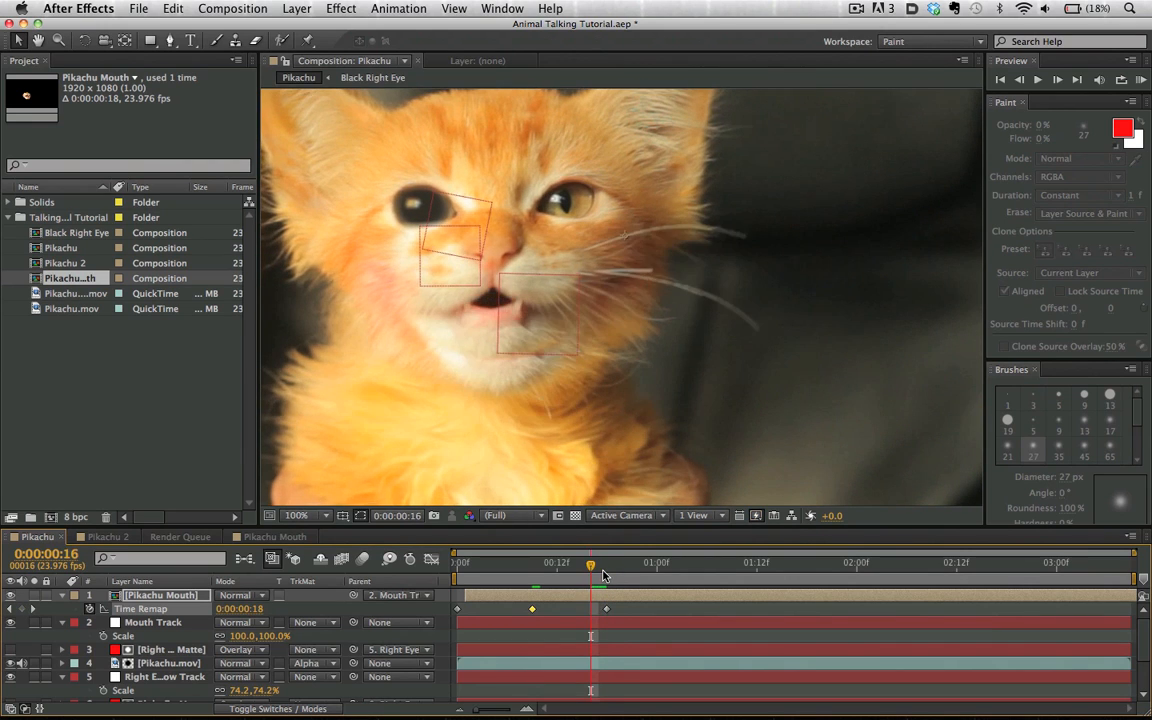
key(Page_Down)
key(Page_Down)
key(Page_Up)
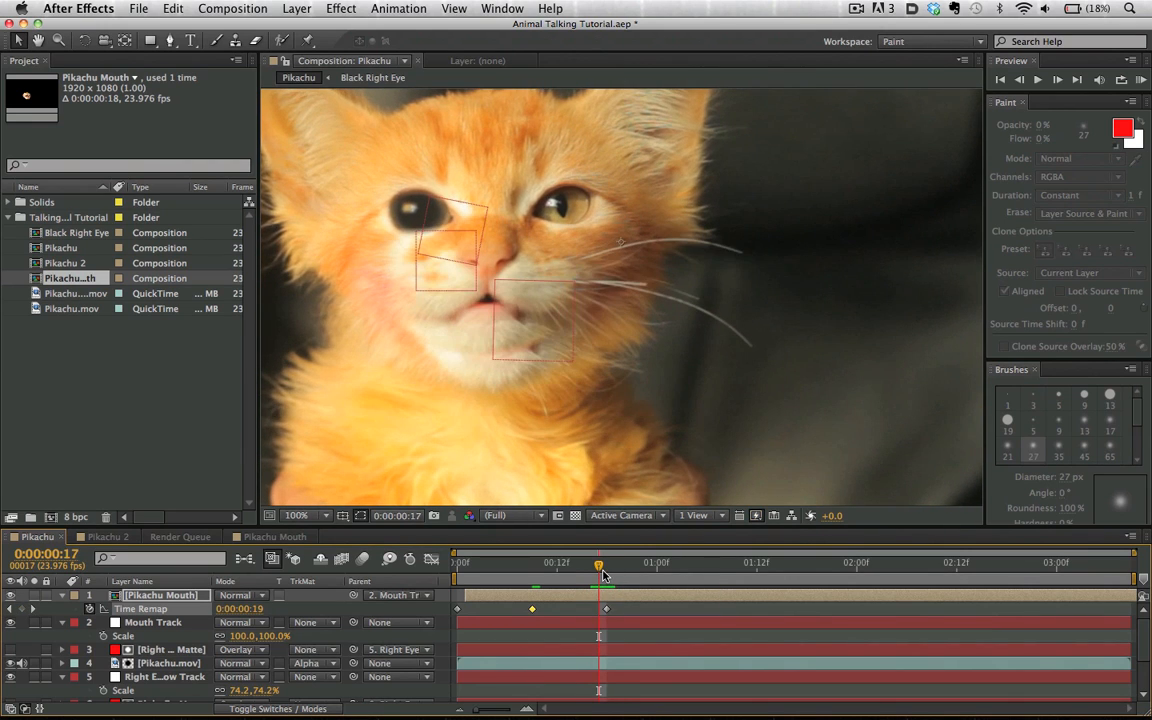
key(Page_Down)
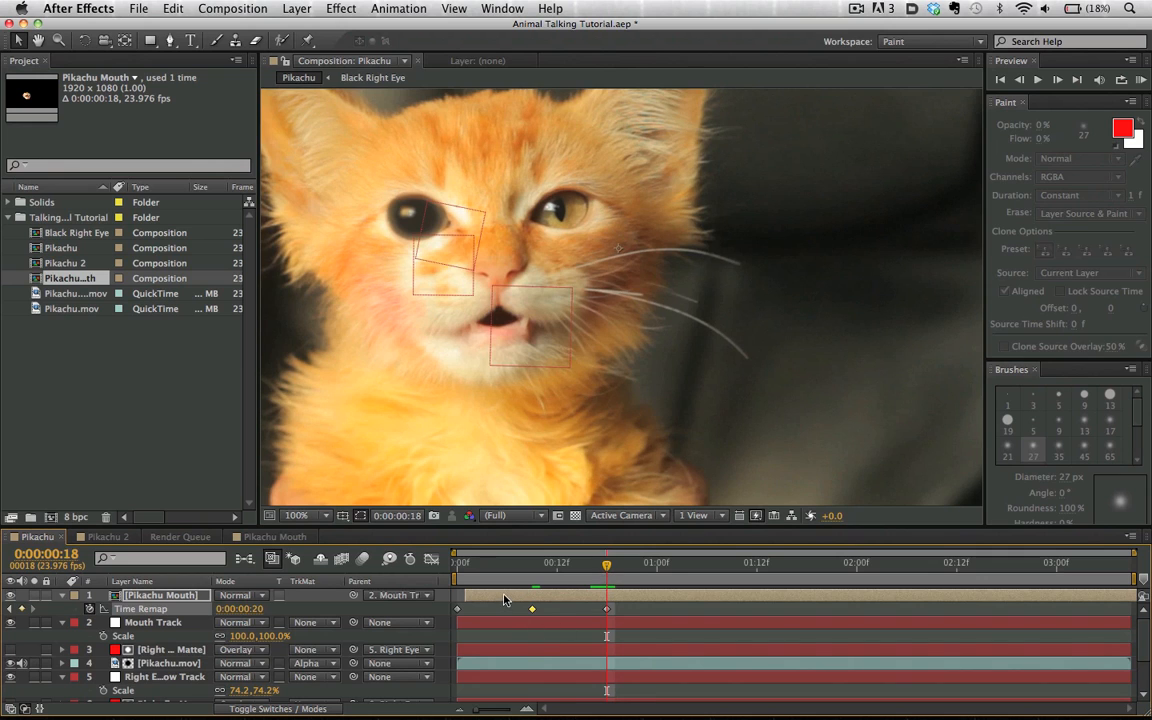
Shift the Pikachu Mouth layer to start at frame 18 and compare the frames just before and after its start
drag(505, 599, 648, 608)
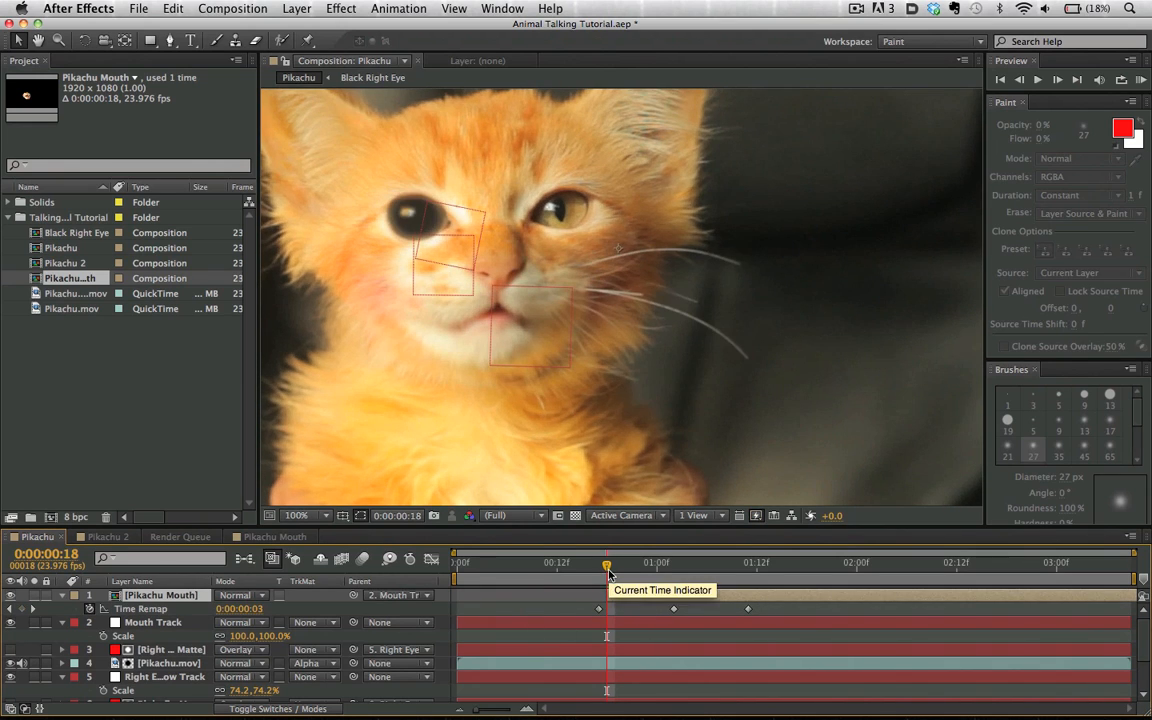
drag(609, 571, 609, 576)
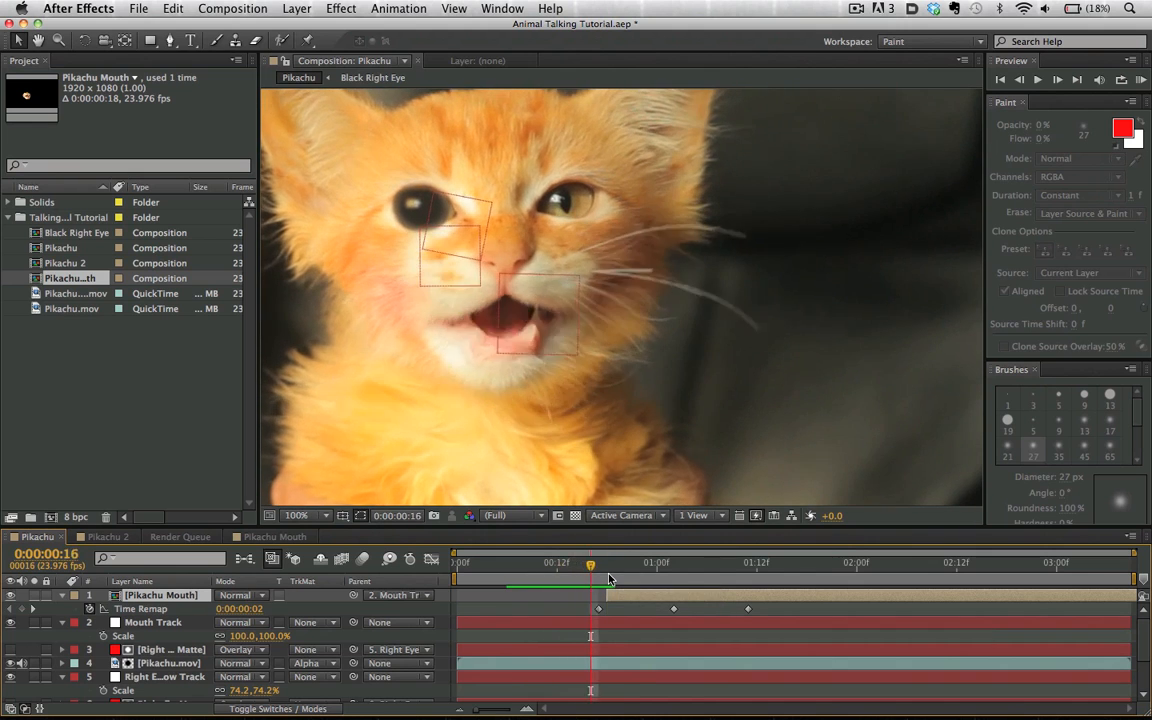
key(Page_Up)
key(Page_Up)
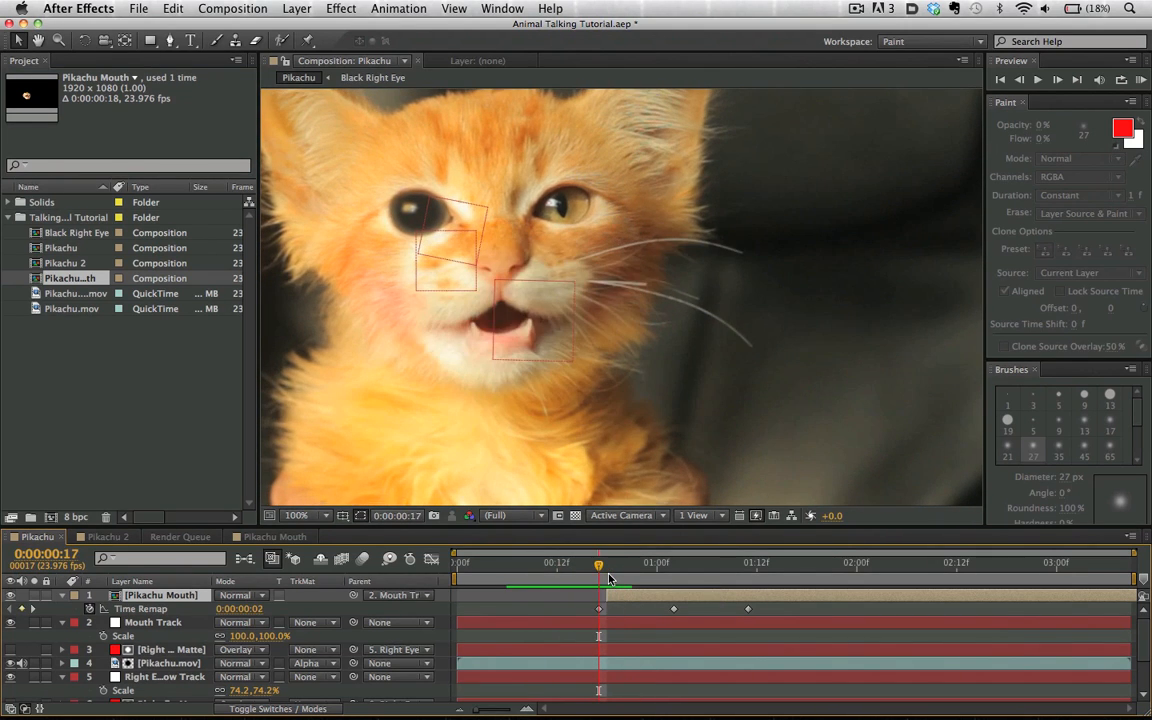
key(Page_Down)
key(Page_Up)
key(Page_Down)
key(Page_Up)
key(Page_Down)
key(Page_Up)
key(Page_Up)
key(Page_Up)
key(Page_Up)
key(Page_Down)
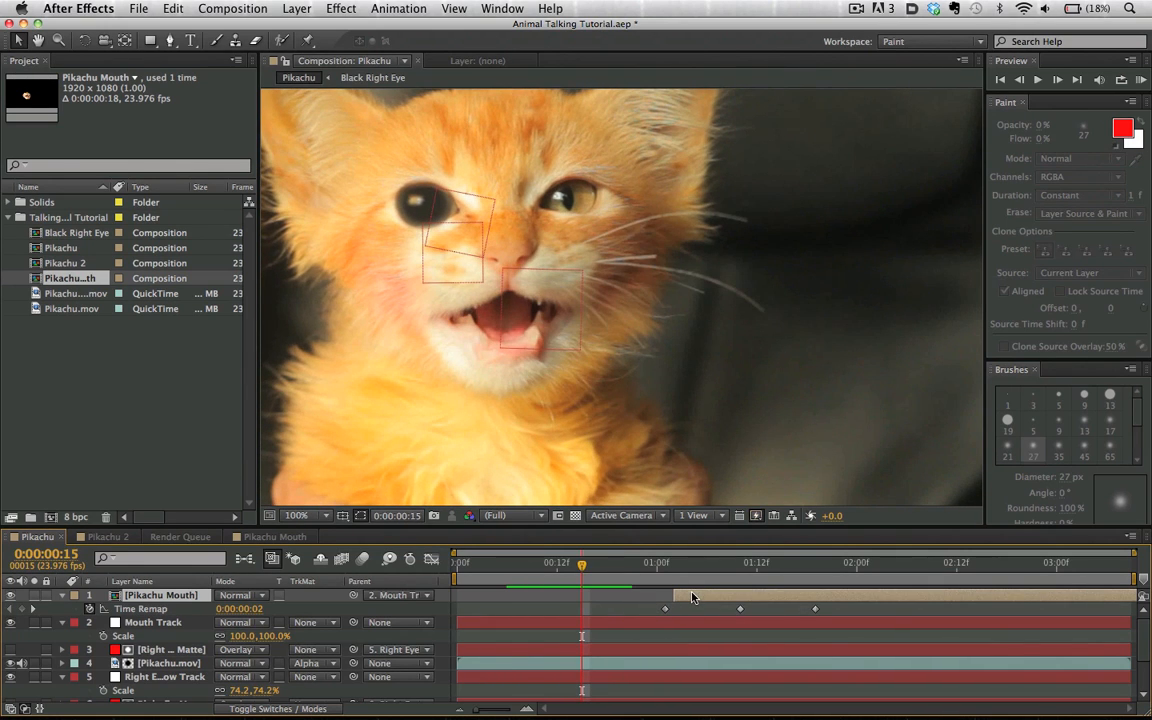
Examine the kitten's mouth frame by frame from frame 15 to about frame 23, ahead of the shifted Pikachu Mouth layer
key(Page_Down)
key(Page_Down)
key(Page_Down)
key(Page_Down)
key(Page_Down)
key(Page_Down)
key(Page_Down)
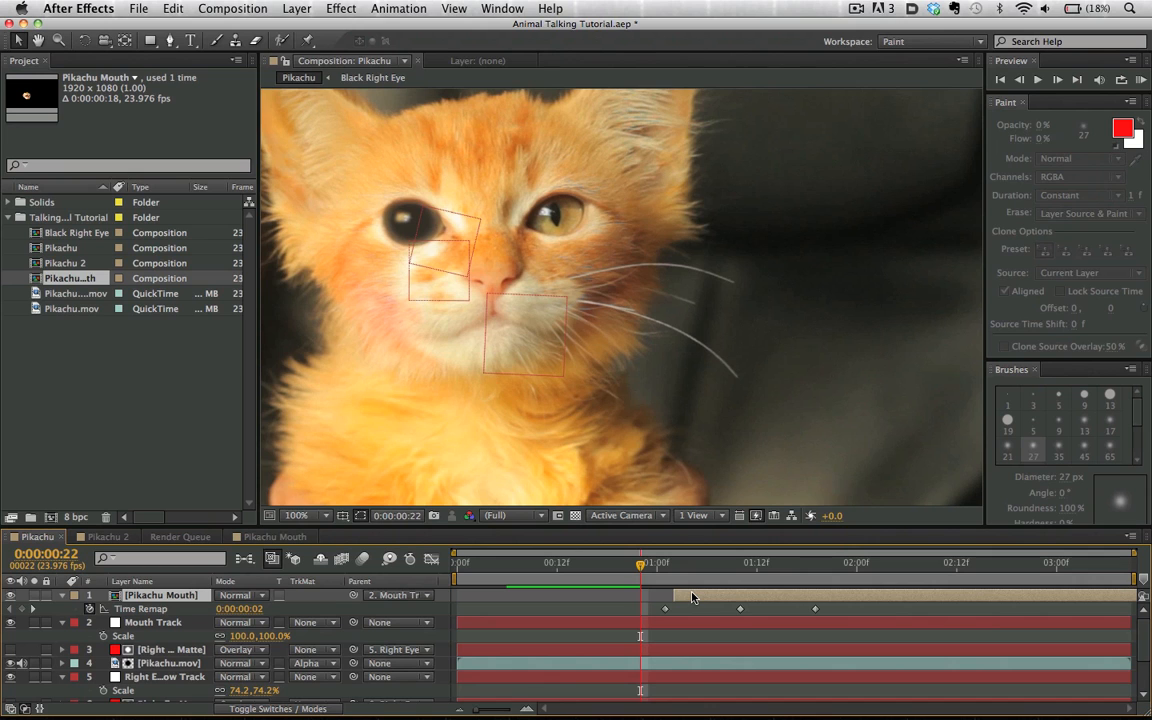
key(Page_Down)
key(Page_Up)
key(Page_Down)
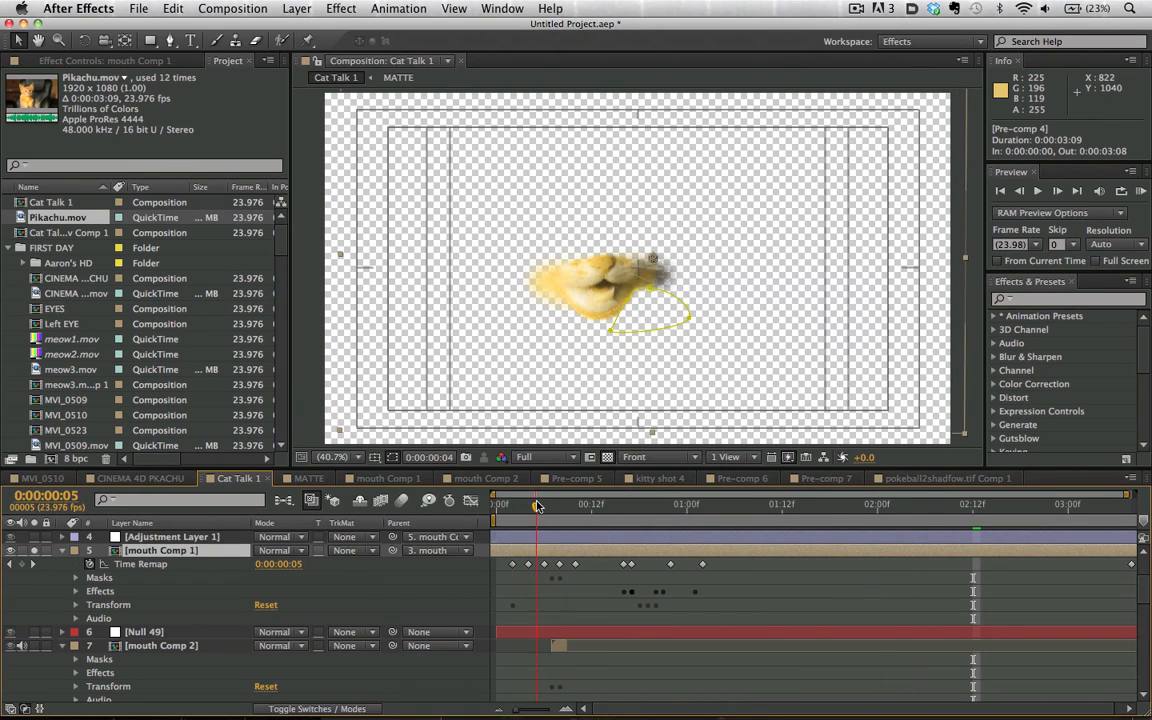
Play a RAM preview of the soloed mouth Comp 1 layer in the Cat Talk 1 composition
click(1141, 192)
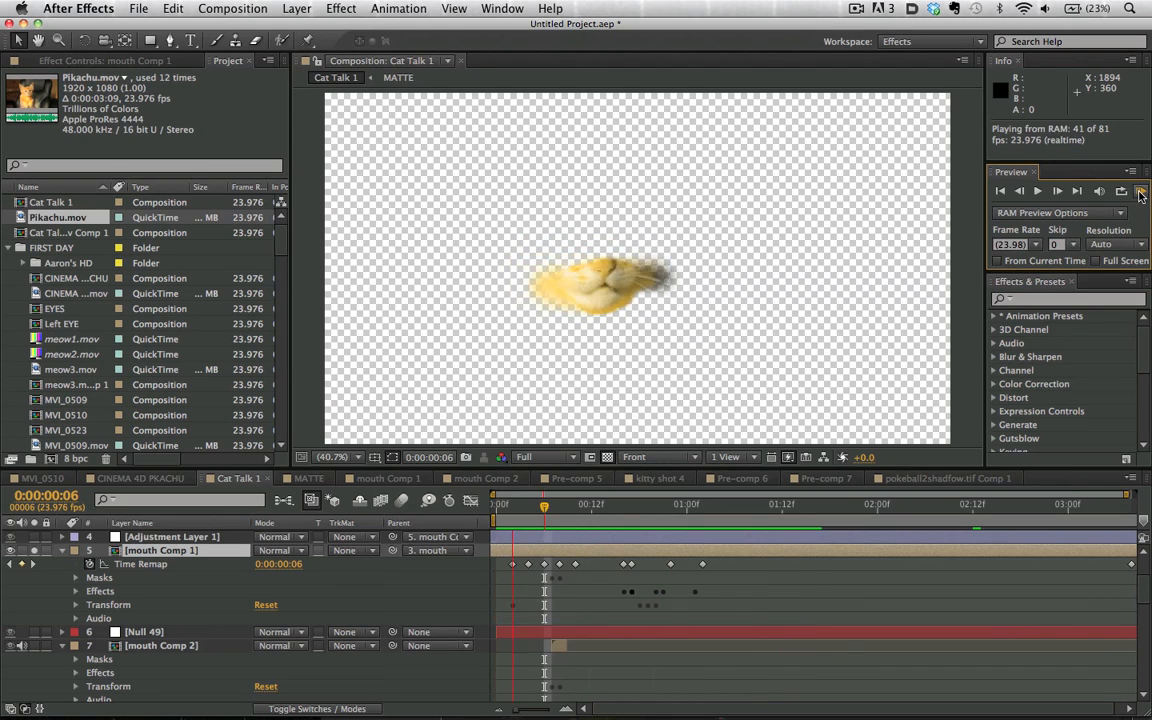
key(space)
key(grave)
key(space)
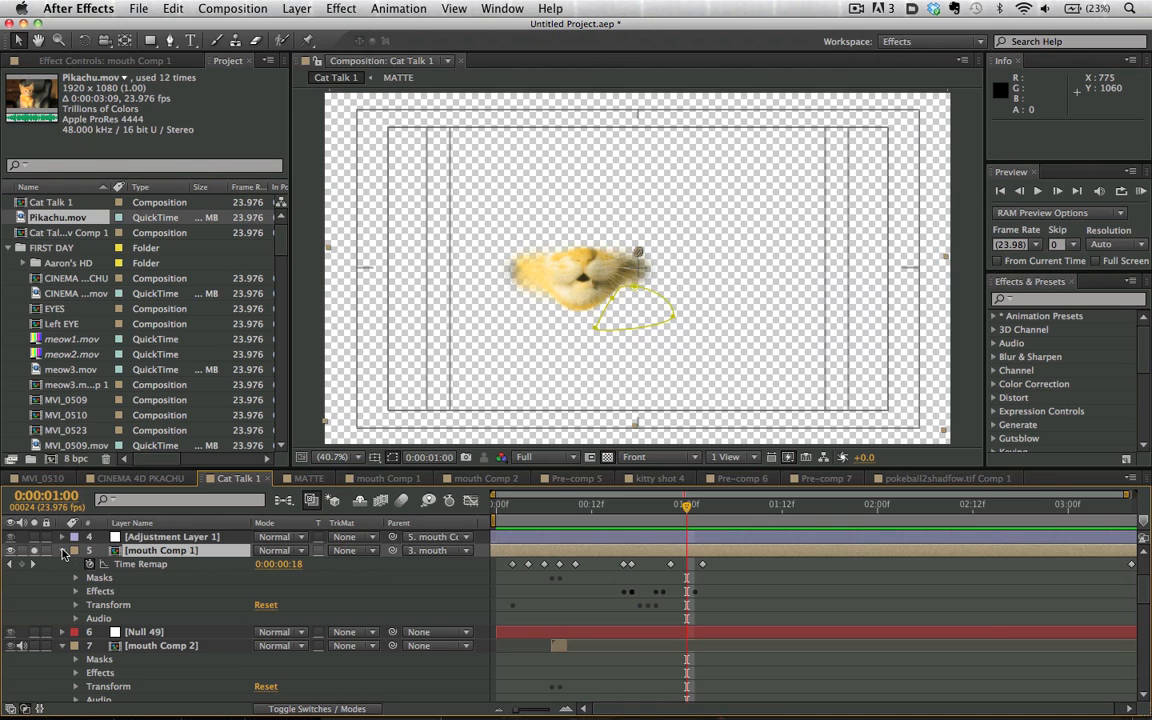
Collapse the properties of the mouth Comp 1 layer and turn off its solo to show the full composite
click(62, 551)
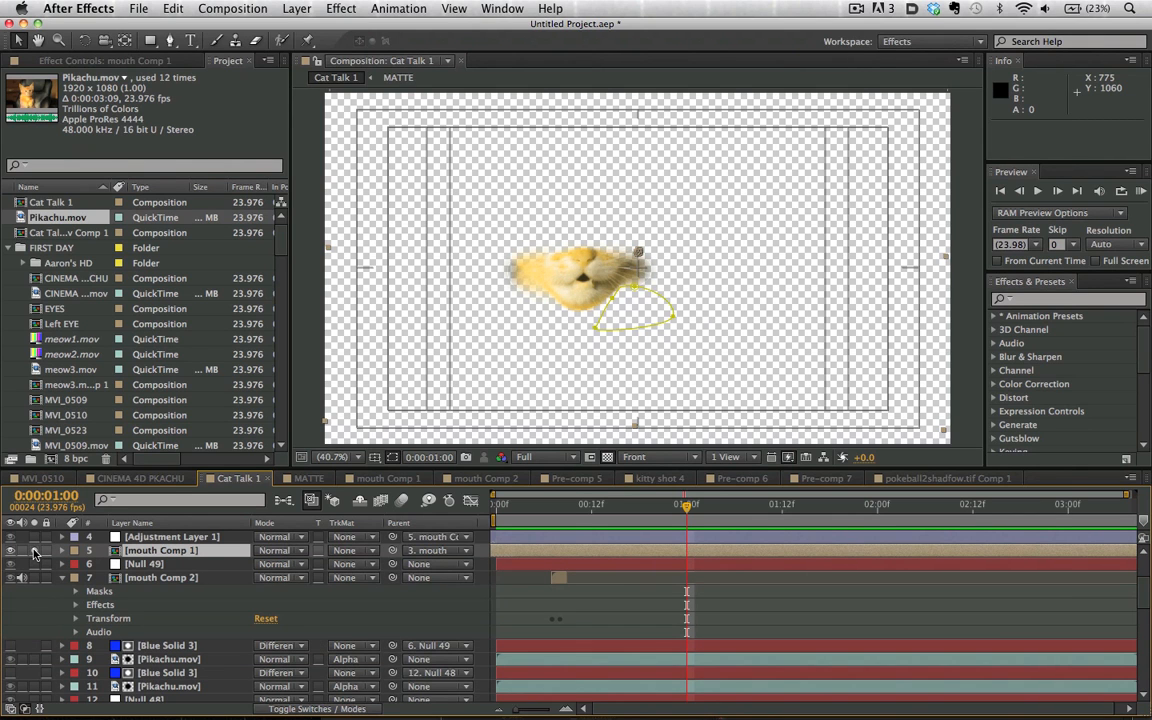
click(35, 551)
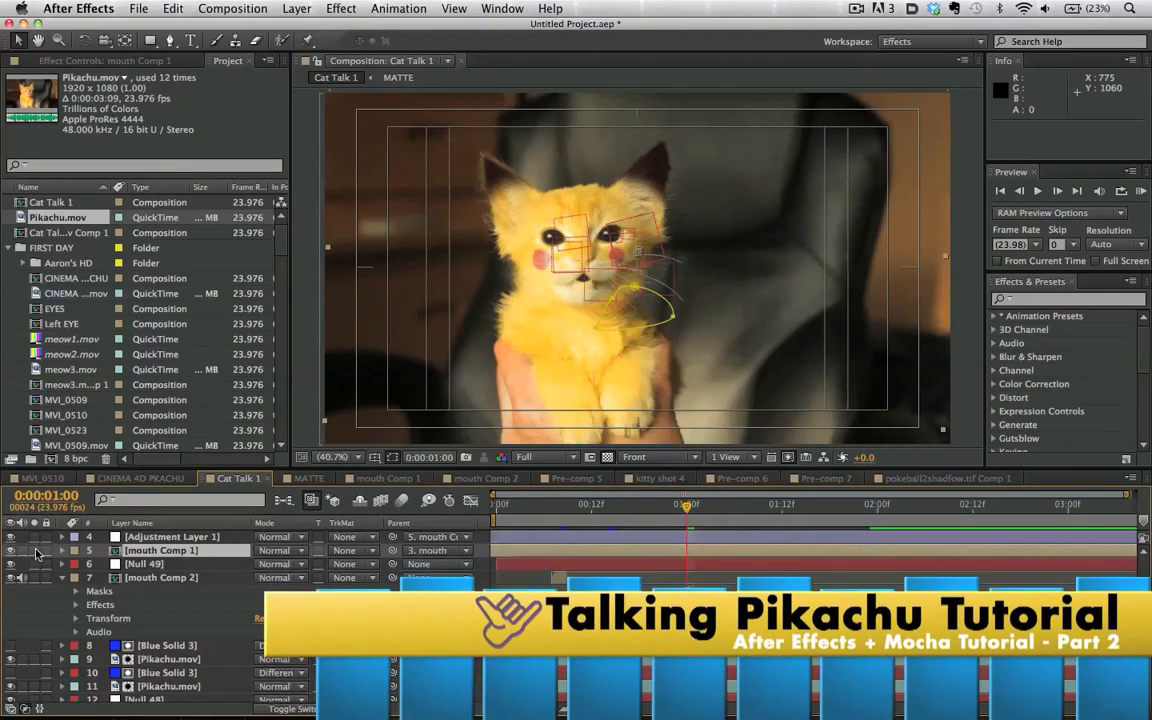